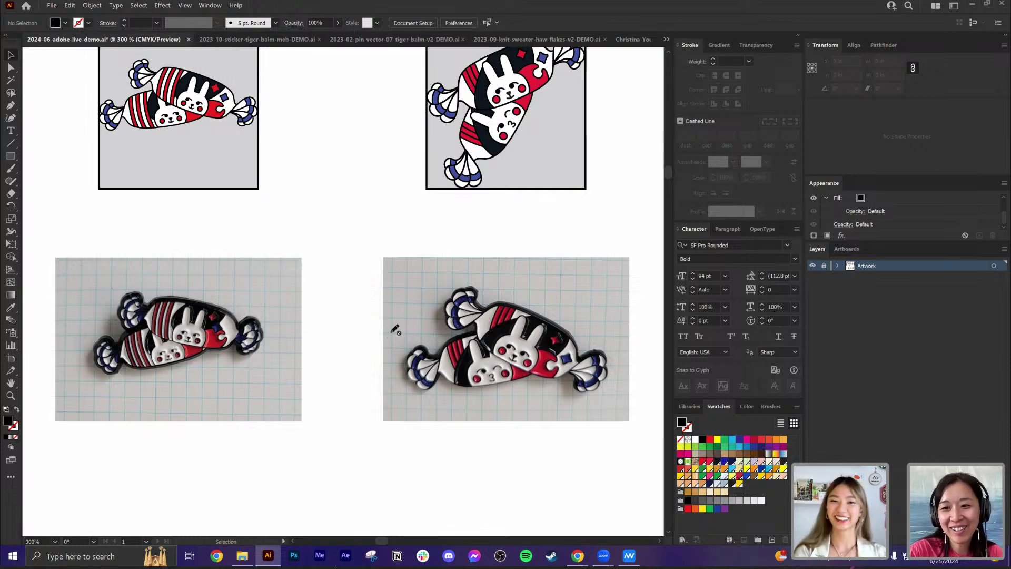
# Step: Compare the 2022-07 and 2023-02 candy pin designs with the photos of their finished pins
pyautogui.scroll(-1, 318, 320)
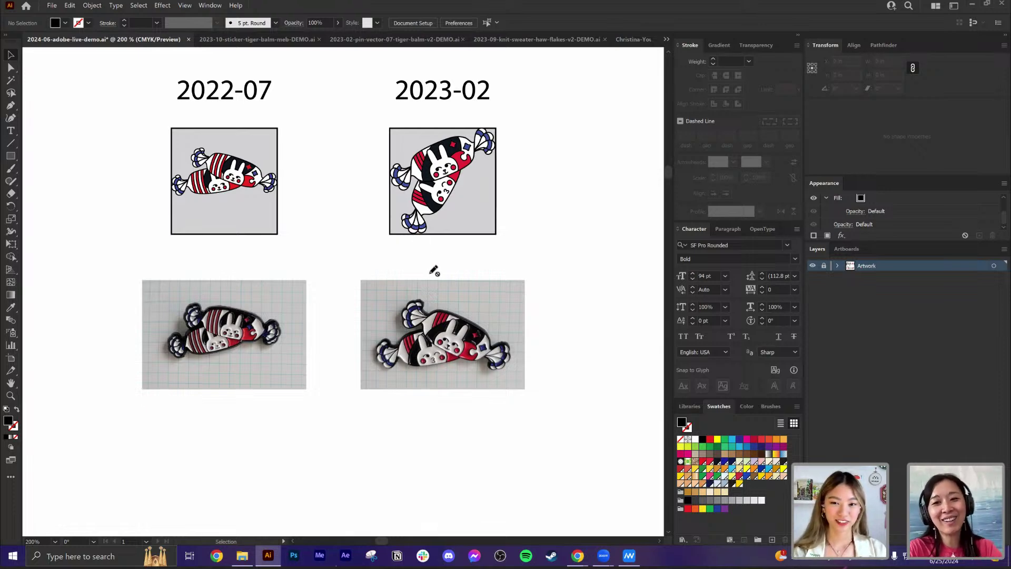
pyautogui.scroll(-1, 433, 271)
pyautogui.scroll(-1, 430, 269)
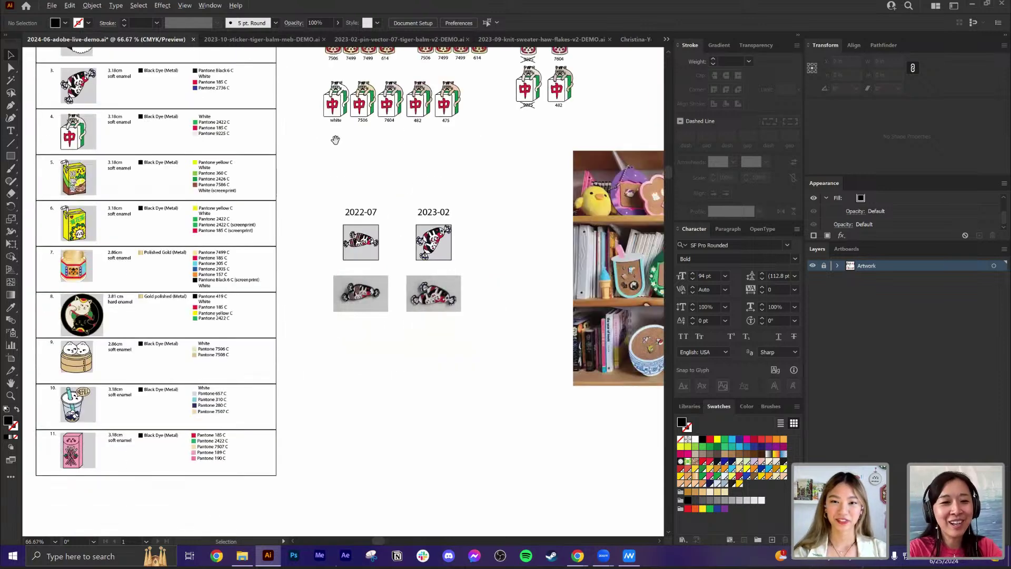
# Step: Examine the Pantone colour variants of the bottle and mahjong-tile cat pins, focusing on the crossed-out 9225 versions and their replacements
pyautogui.scroll(3, 337, 221)
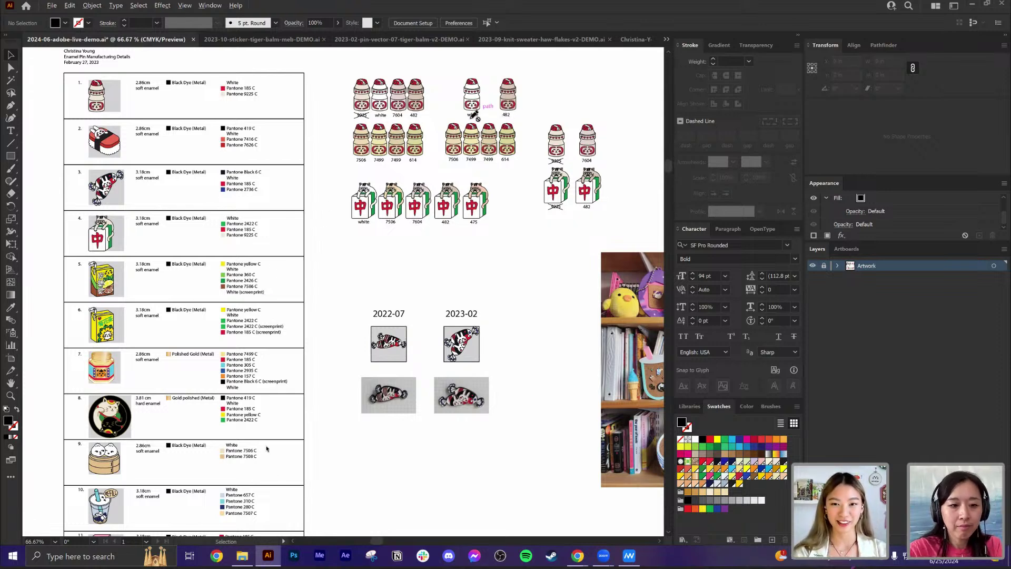
pyautogui.scroll(2, 477, 111)
pyautogui.moveTo(529, 141); pyautogui.dragTo(404, 201)
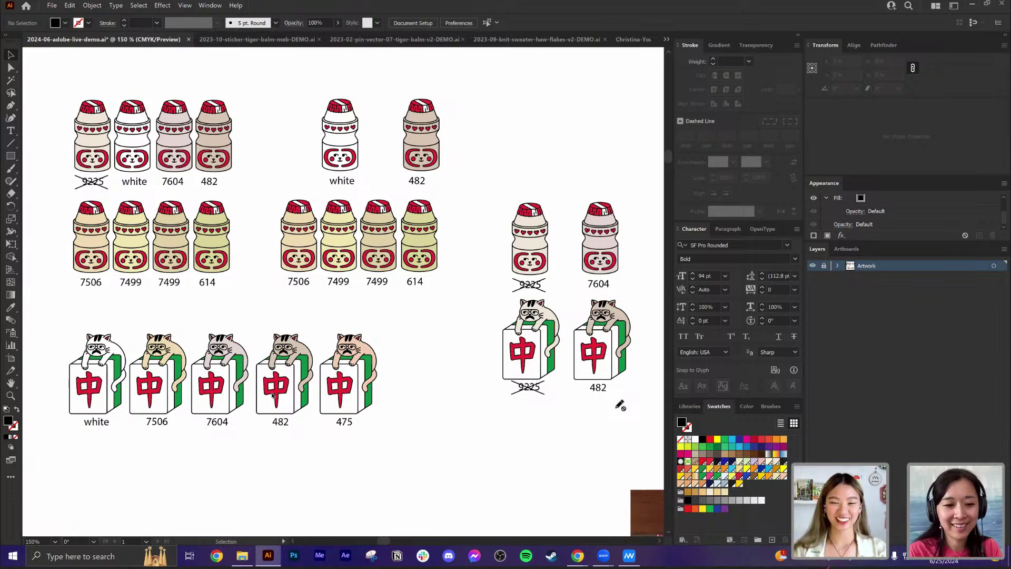
pyautogui.scroll(3, 621, 405)
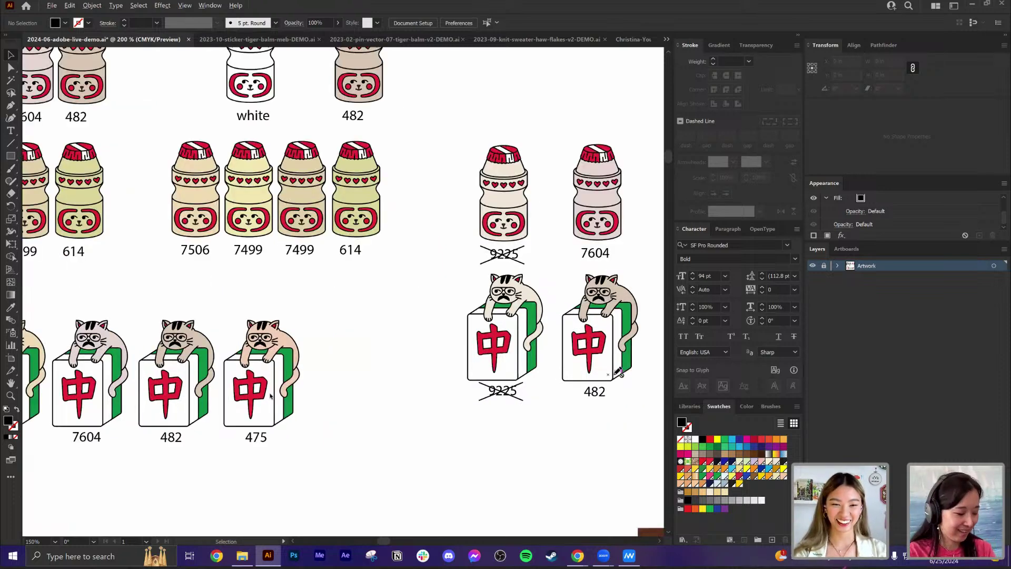
pyautogui.scroll(1, 533, 380)
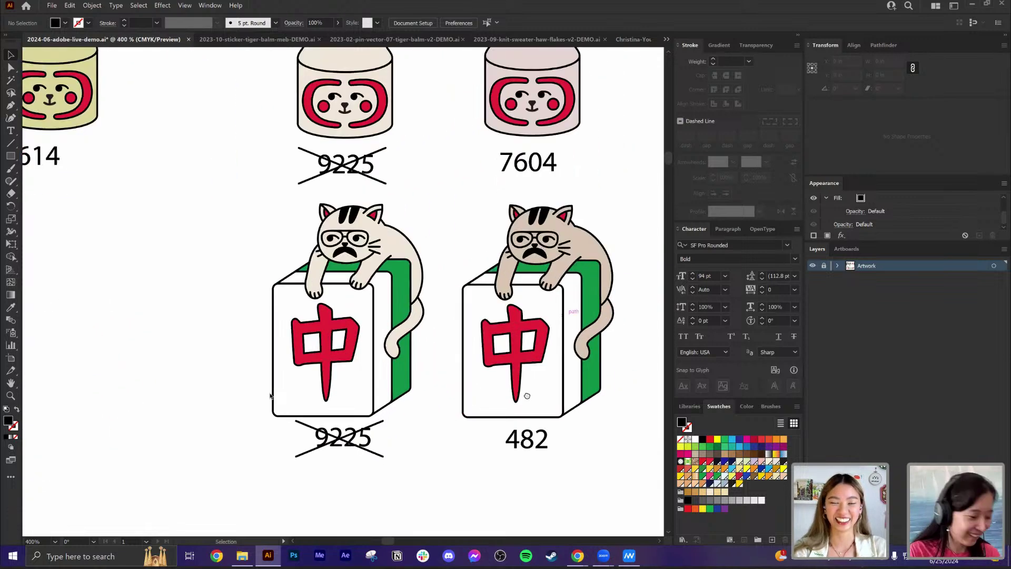
pyautogui.scroll(3, 527, 383)
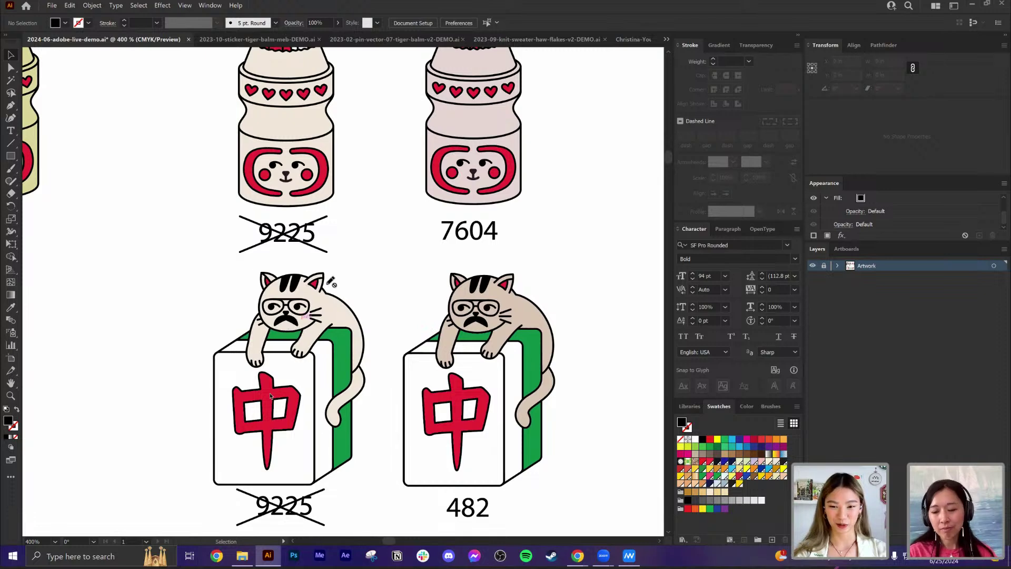
pyautogui.scroll(1, 279, 334)
pyautogui.scroll(-1, 396, 404)
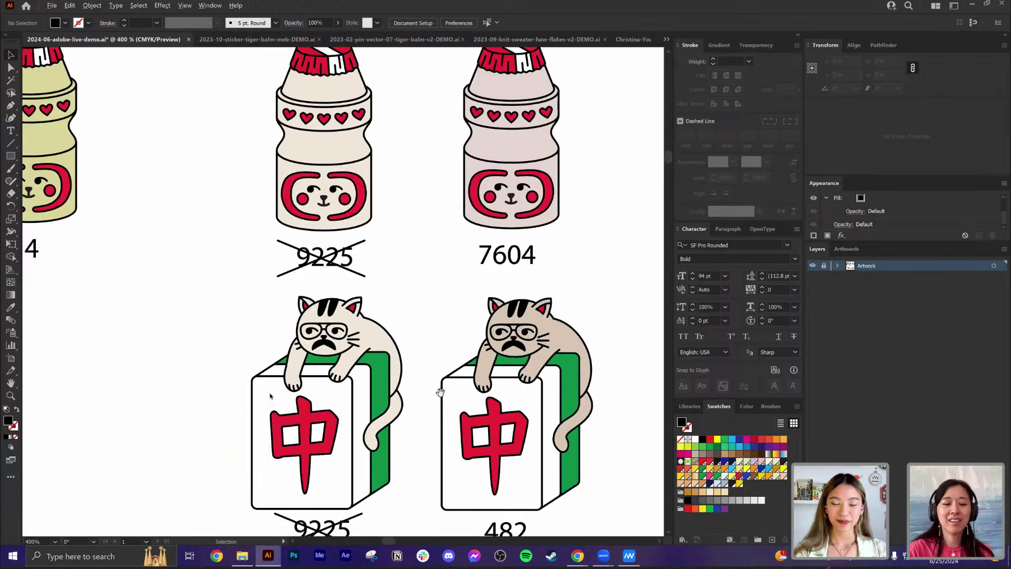
pyautogui.scroll(-1, 403, 346)
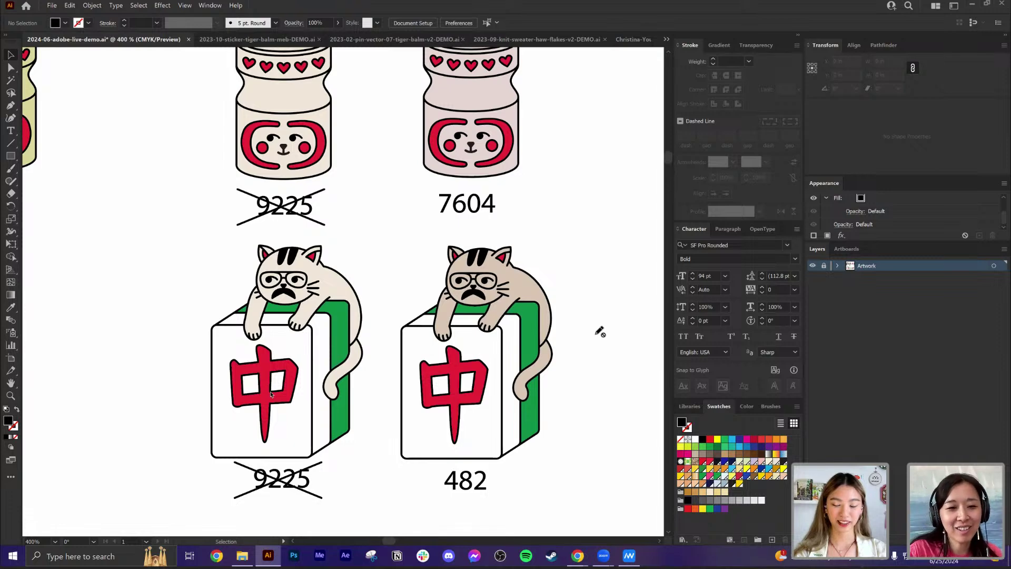
pyautogui.scroll(-1, 599, 329)
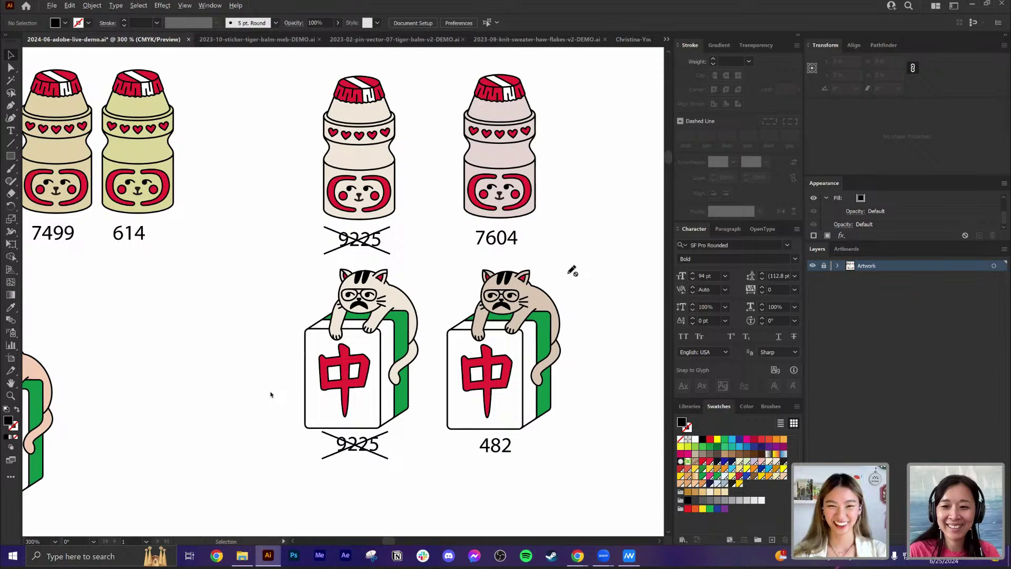
# Step: Examine the bamboo steamer illustration and the full set of pin designs beside it
pyautogui.scroll(-3, 569, 266)
pyautogui.scroll(-1, 271, 394)
pyautogui.hscroll(10, 271, 394)
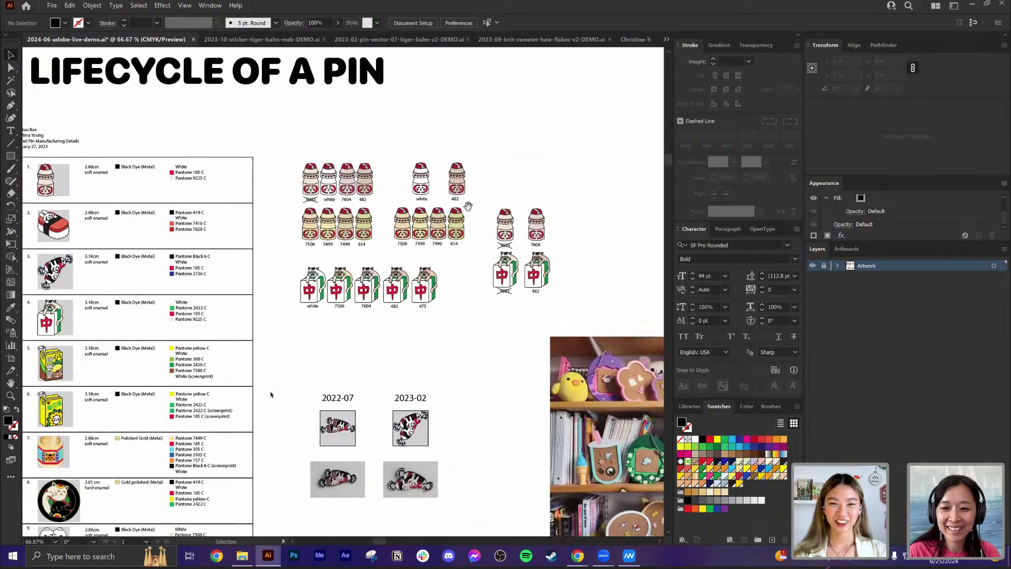
pyautogui.hscroll(2, 311, 251)
pyautogui.scroll(1, 312, 251)
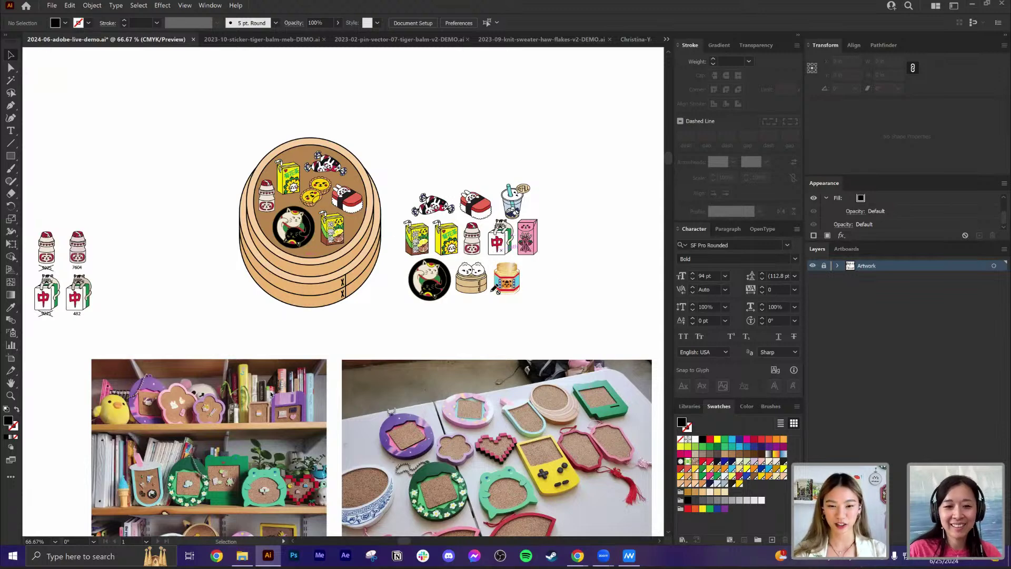
pyautogui.scroll(2, 488, 291)
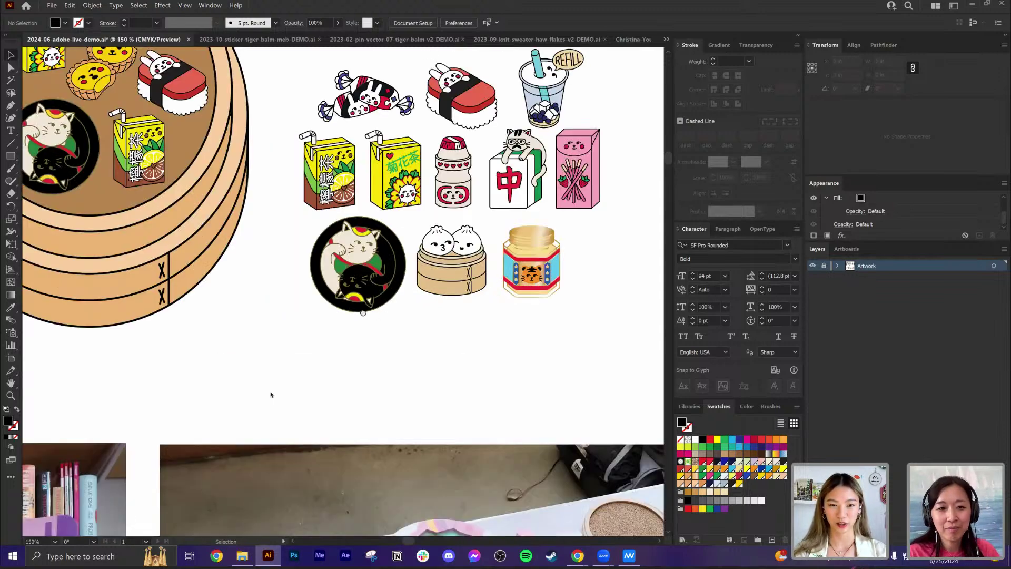
pyautogui.scroll(3, 270, 394)
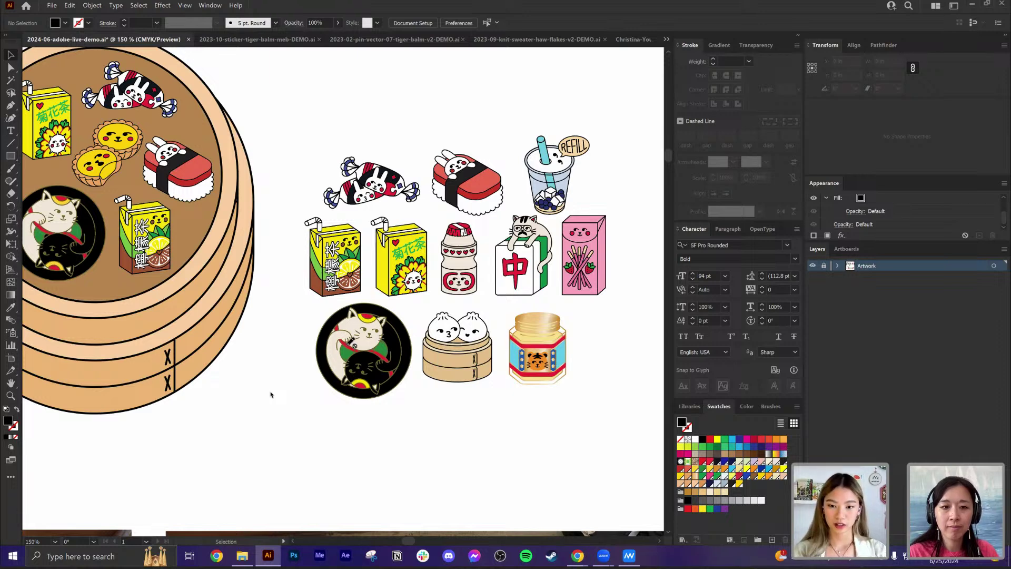
pyautogui.scroll(-1, 351, 341)
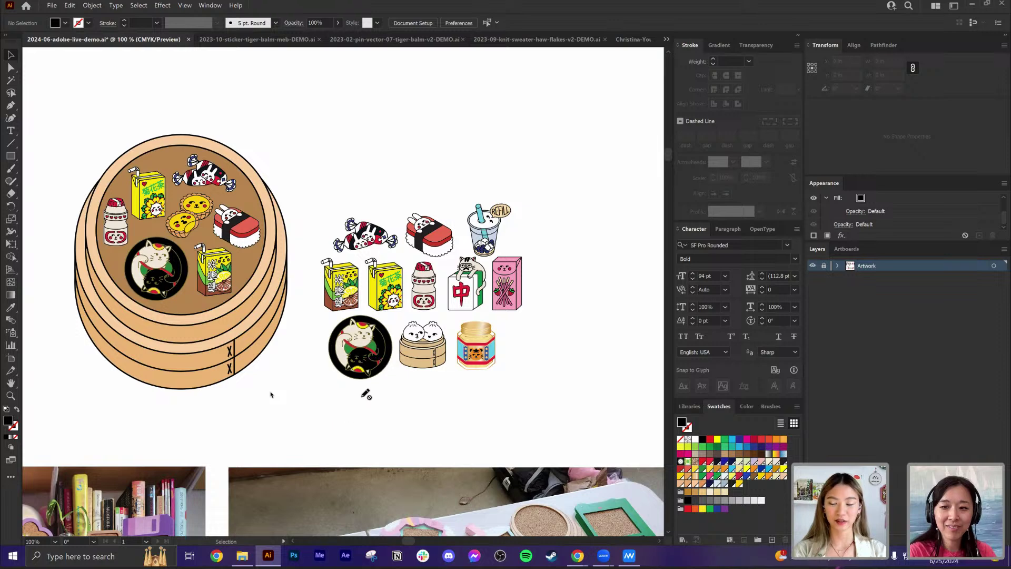
# Step: Examine the two photos of shaped corkboard pin displays, on the table and on the bookshelves
pyautogui.scroll(-2, 362, 395)
pyautogui.scroll(-5, 271, 394)
pyautogui.hscroll(-2, 271, 394)
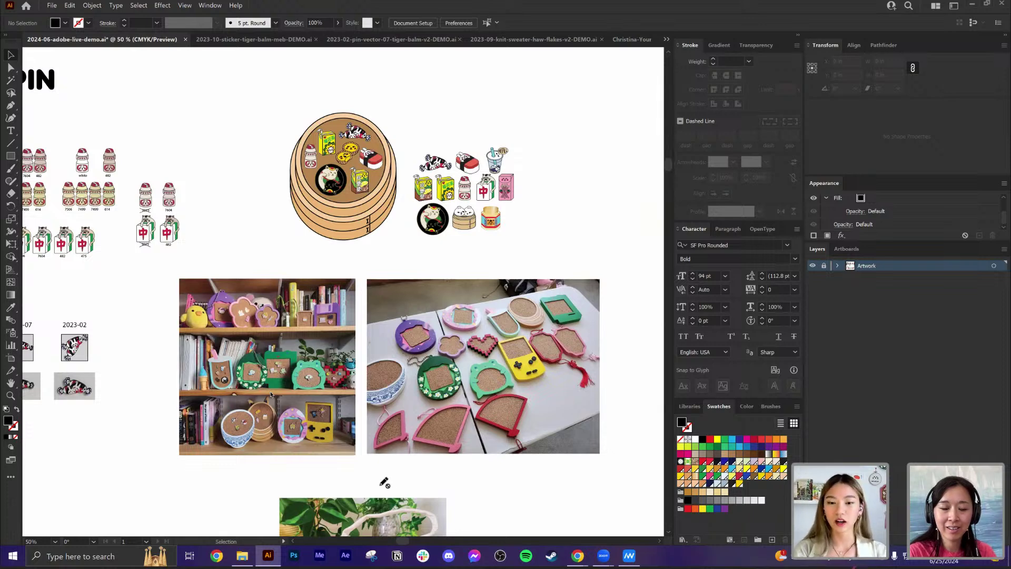
pyautogui.scroll(1, 405, 482)
pyautogui.scroll(1, 405, 479)
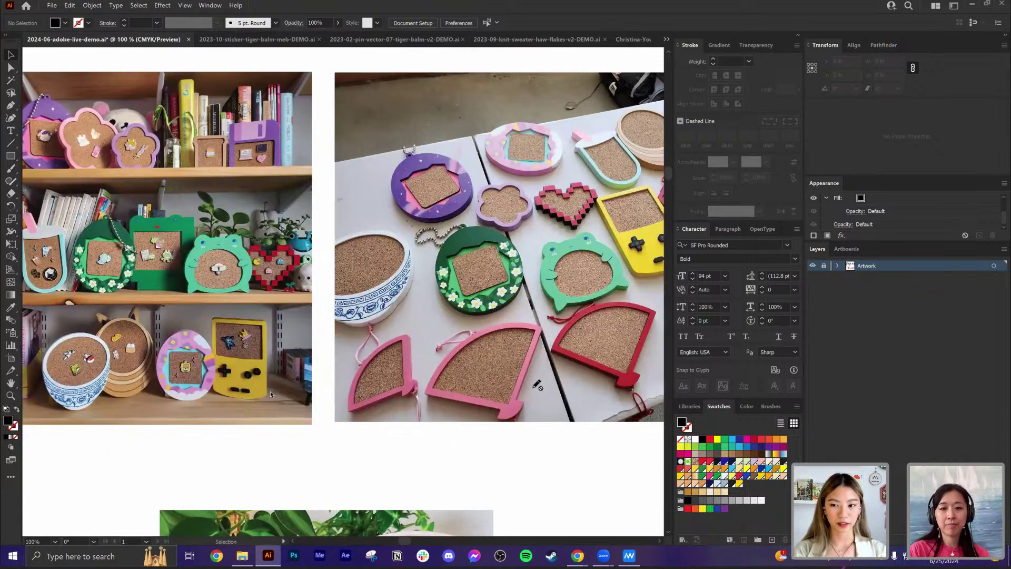
pyautogui.scroll(3, 517, 343)
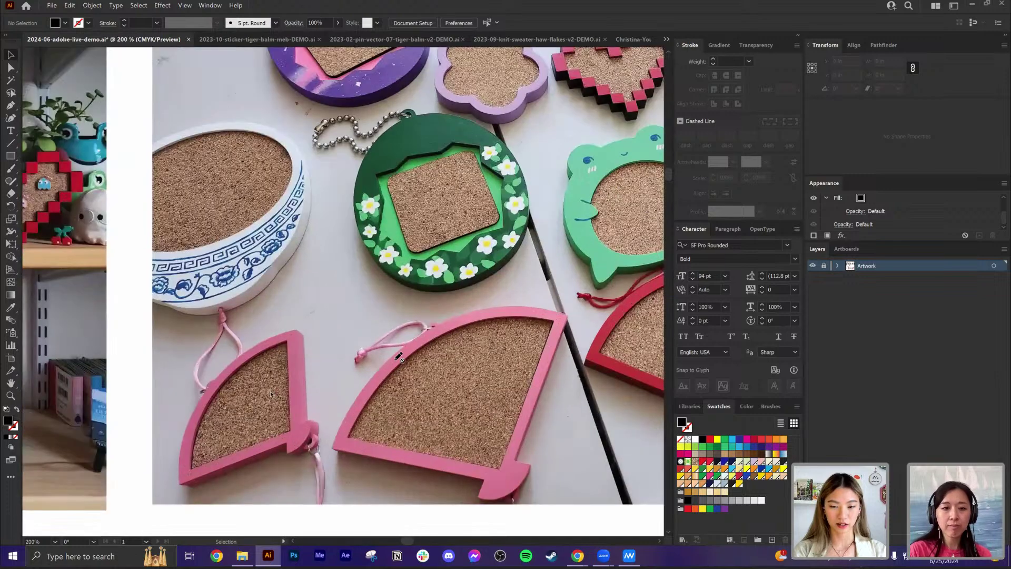
pyautogui.scroll(-2, 406, 348)
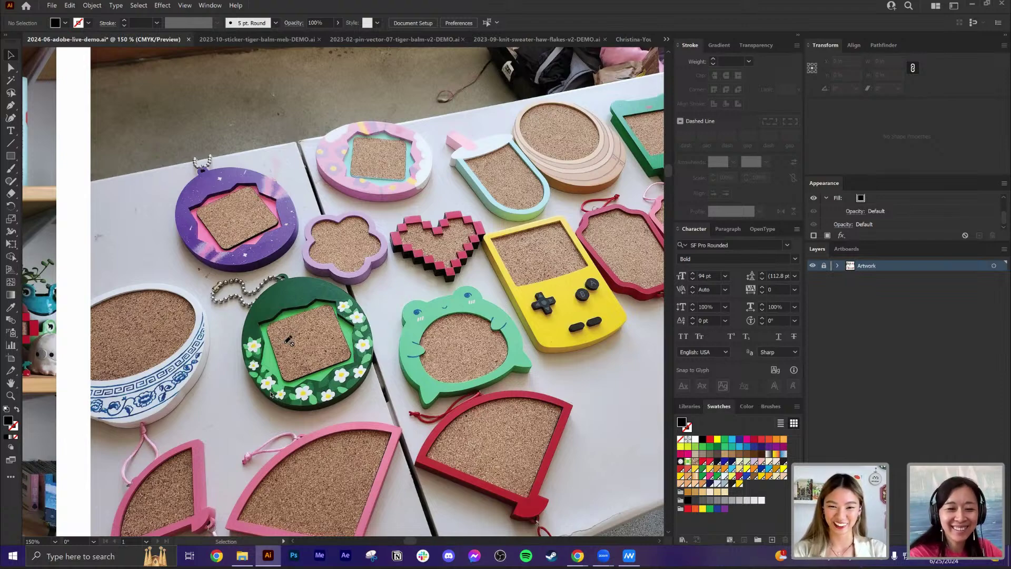
pyautogui.hscroll(-10, 271, 394)
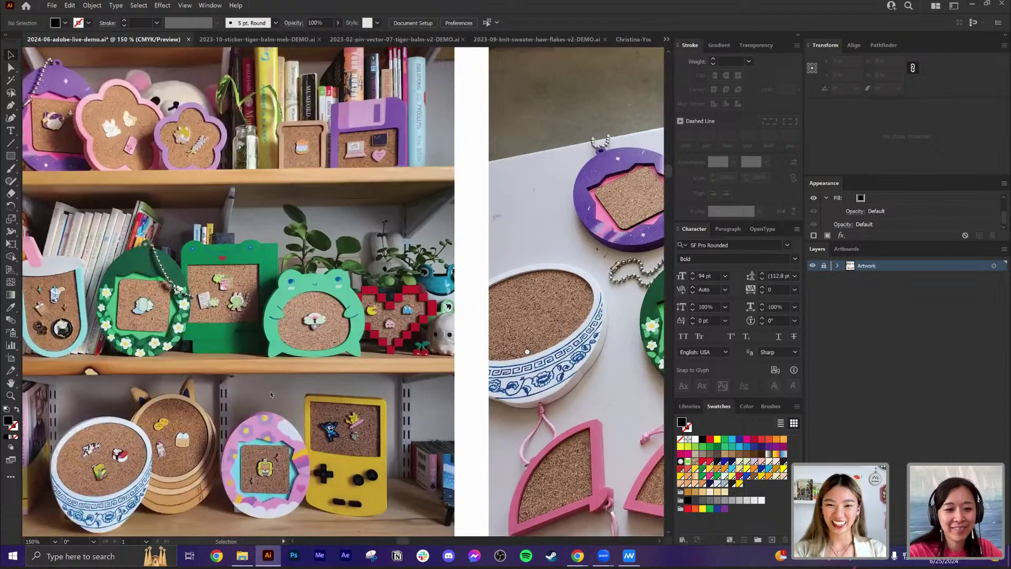
pyautogui.hscroll(4, 270, 394)
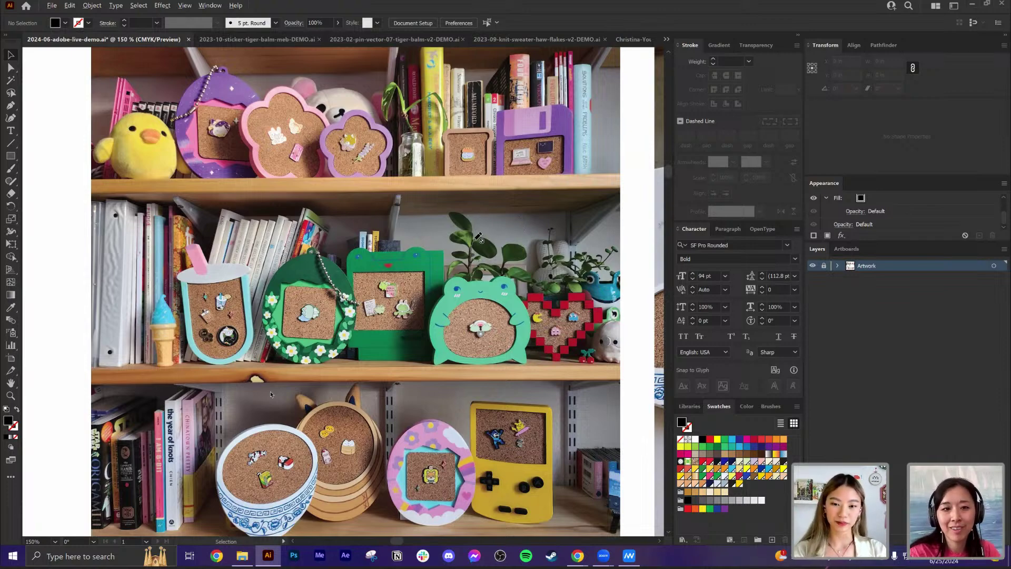
# Step: Examine the photo of the white bag decorated with the finished pins
pyautogui.scroll(-3, 477, 240)
pyautogui.scroll(-1, 407, 368)
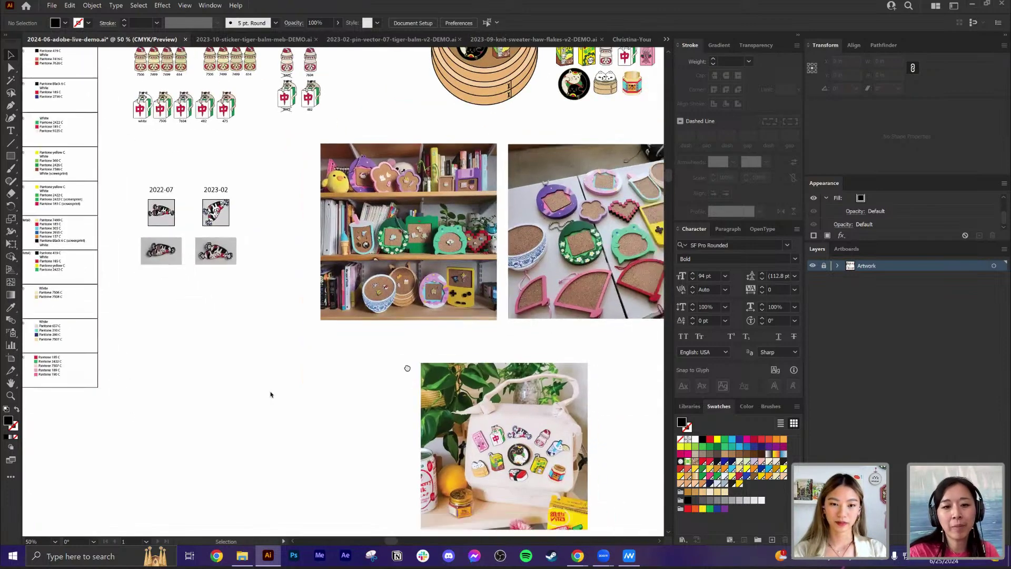
pyautogui.hscroll(4, 407, 368)
pyautogui.scroll(1, 411, 364)
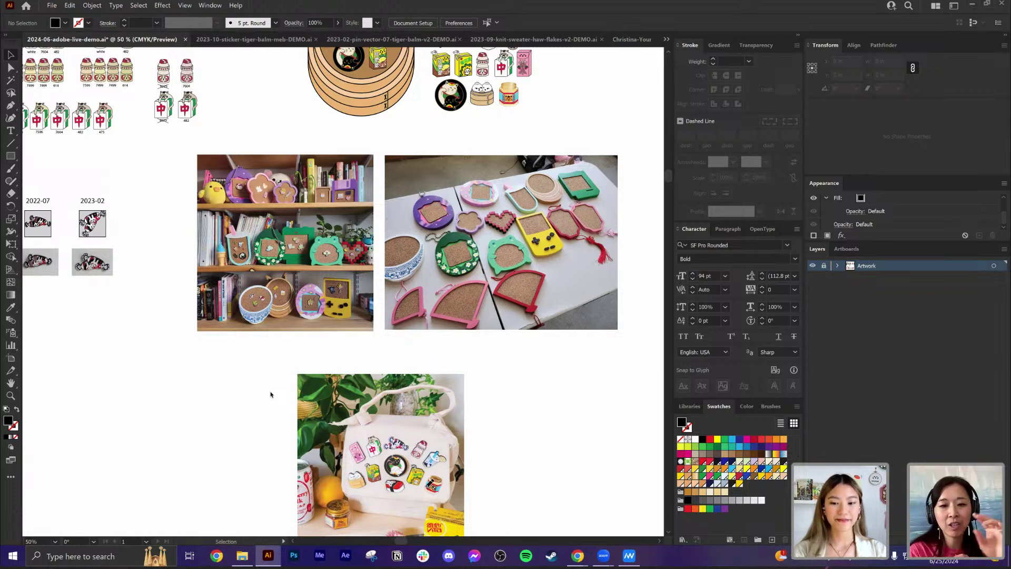
pyautogui.scroll(2, 432, 484)
pyautogui.scroll(-5, 392, 369)
pyautogui.hotkey('ctrl', '=')
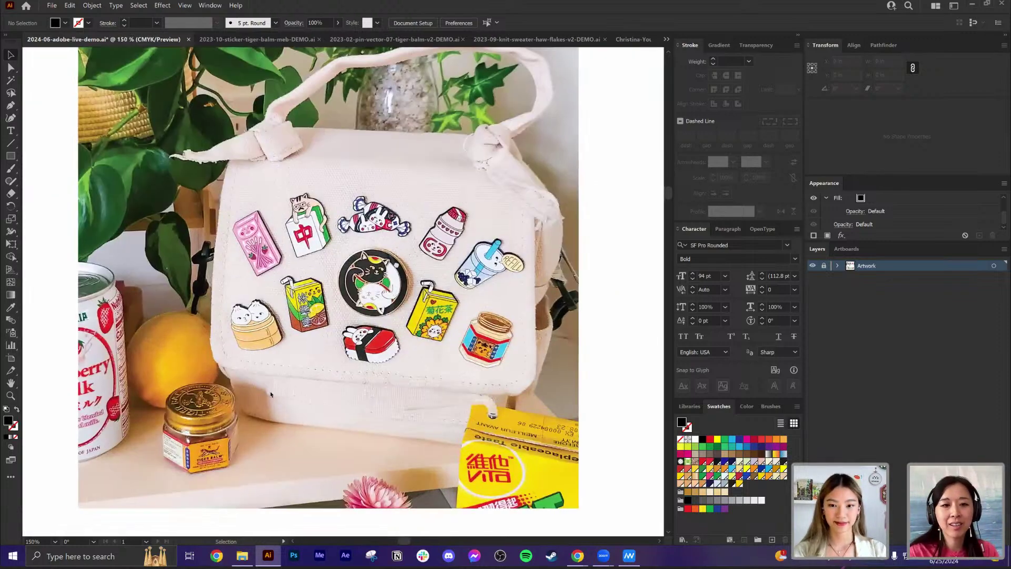
pyautogui.scroll(-1, 448, 305)
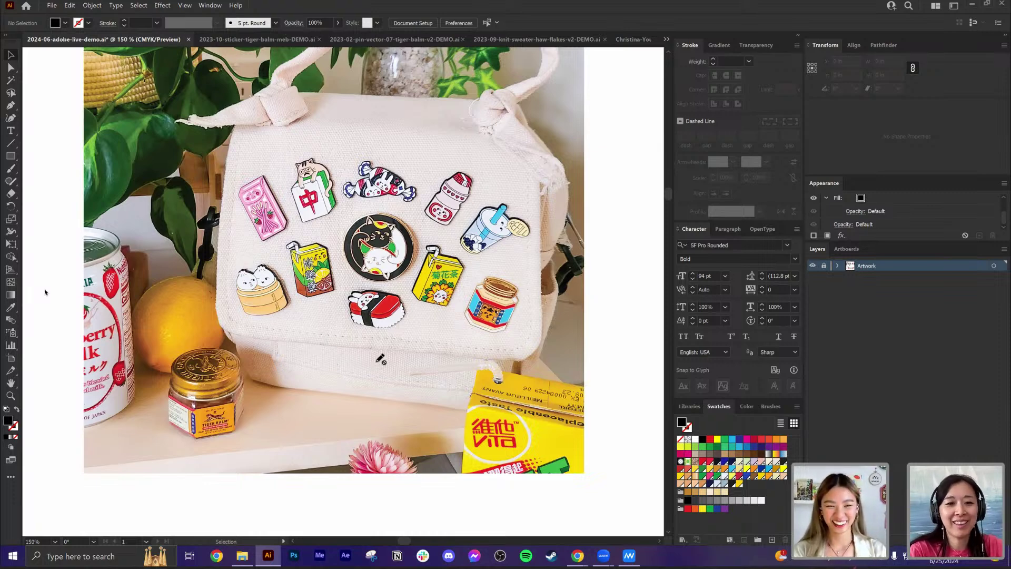
# Step: Examine the FEB 2023 store photo showing the pins on the retail display rack
pyautogui.scroll(-6, 445, 356)
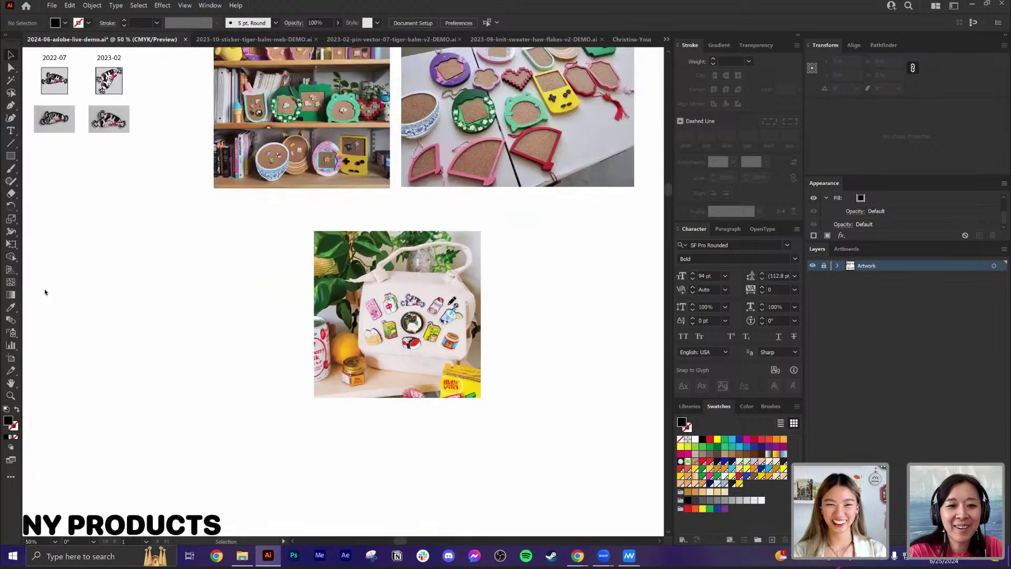
pyautogui.scroll(4, 472, 289)
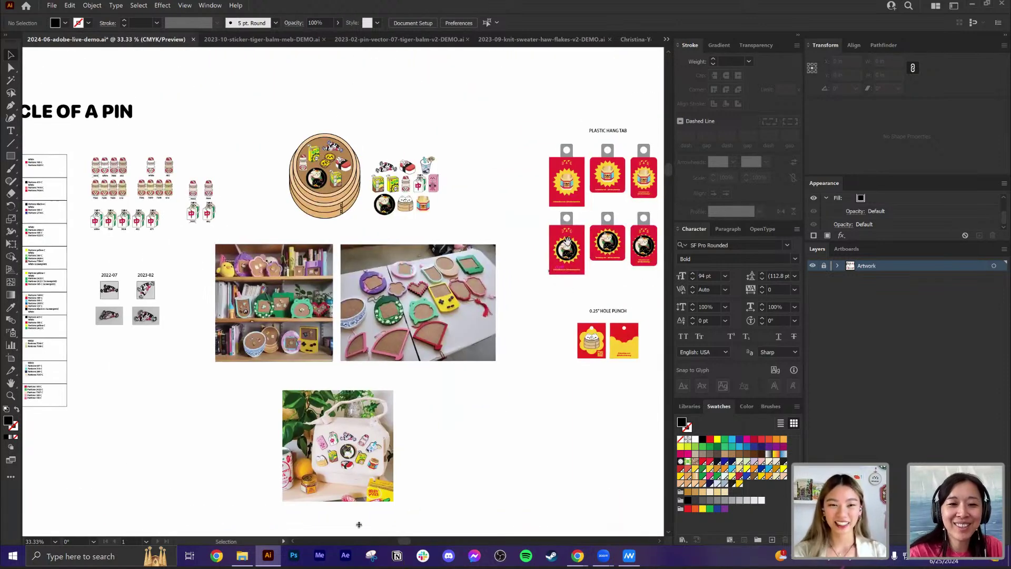
pyautogui.hscroll(3, 520, 296)
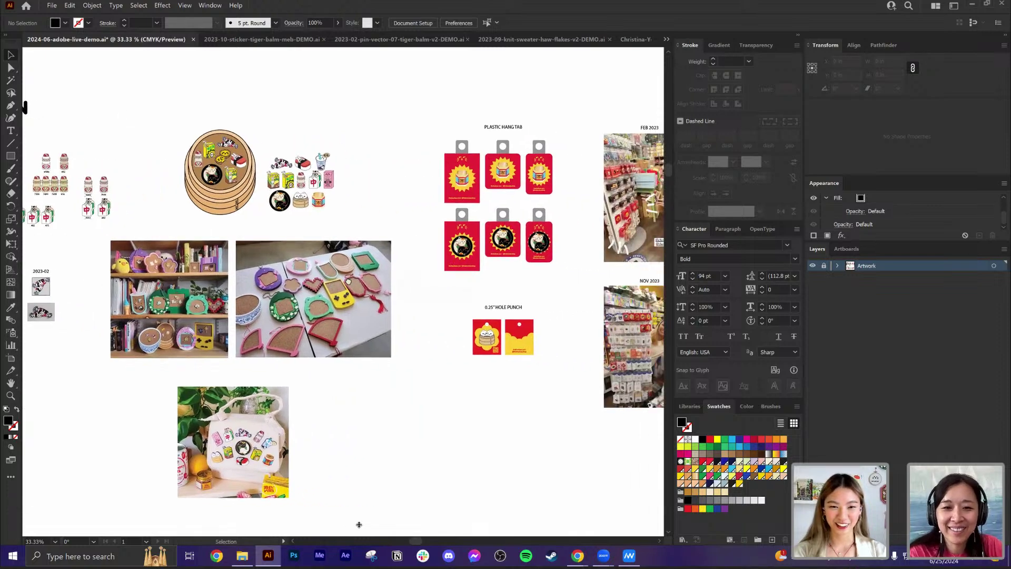
pyautogui.hscroll(4, 348, 281)
pyautogui.scroll(1, 384, 264)
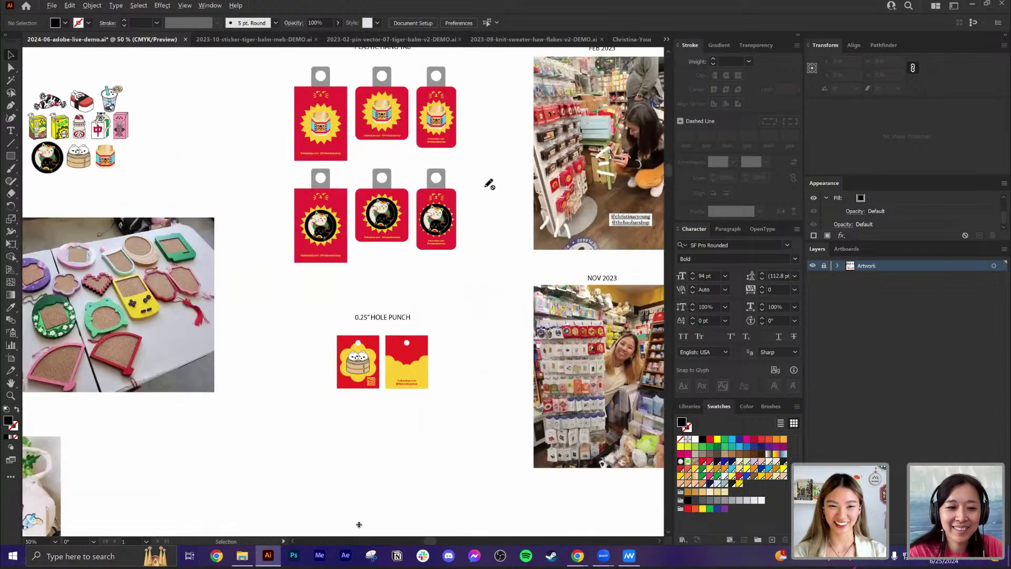
pyautogui.scroll(3, 597, 116)
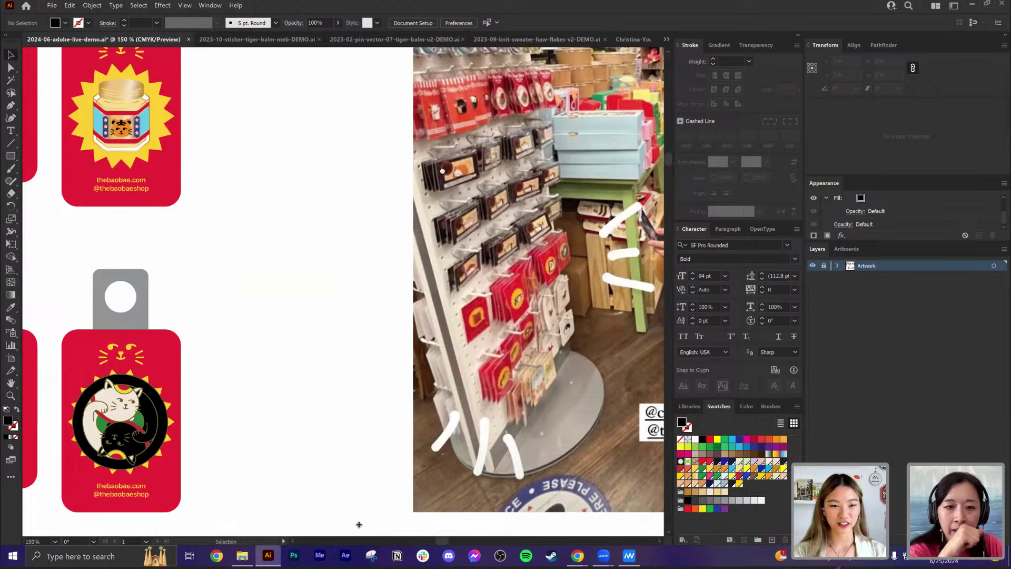
pyautogui.hscroll(4, 305, 189)
pyautogui.hscroll(1, 285, 195)
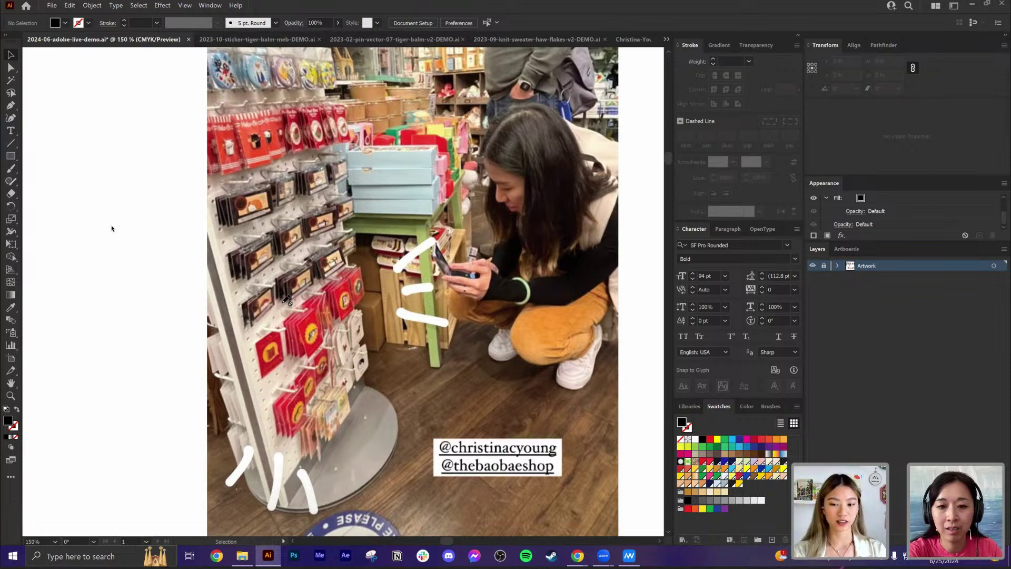
pyautogui.hotkey('ctrl', '-')
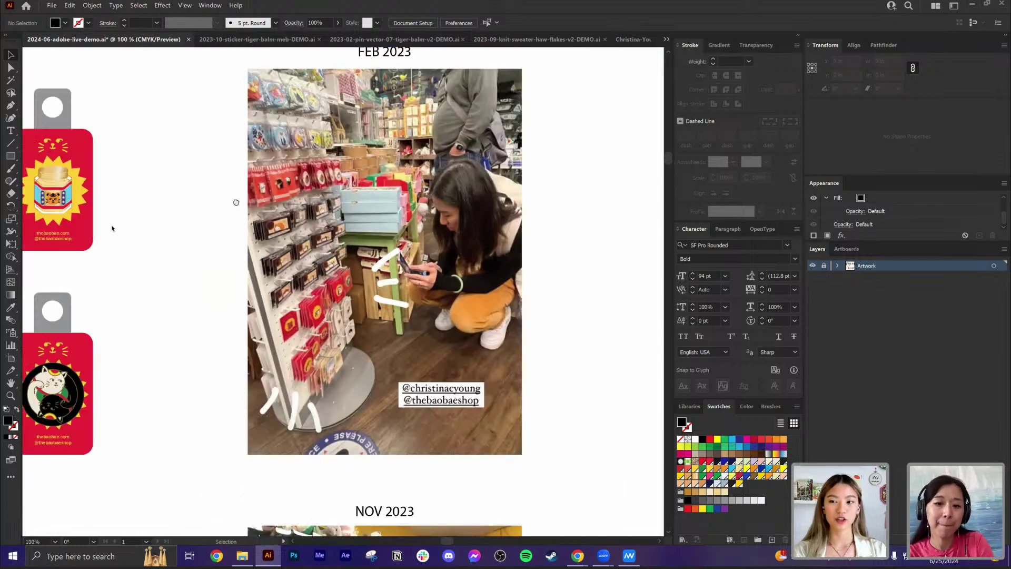
# Step: Examine the red backing card designs under the PLASTIC HANG TAB heading, next to the store photo
pyautogui.hscroll(-10, 111, 228)
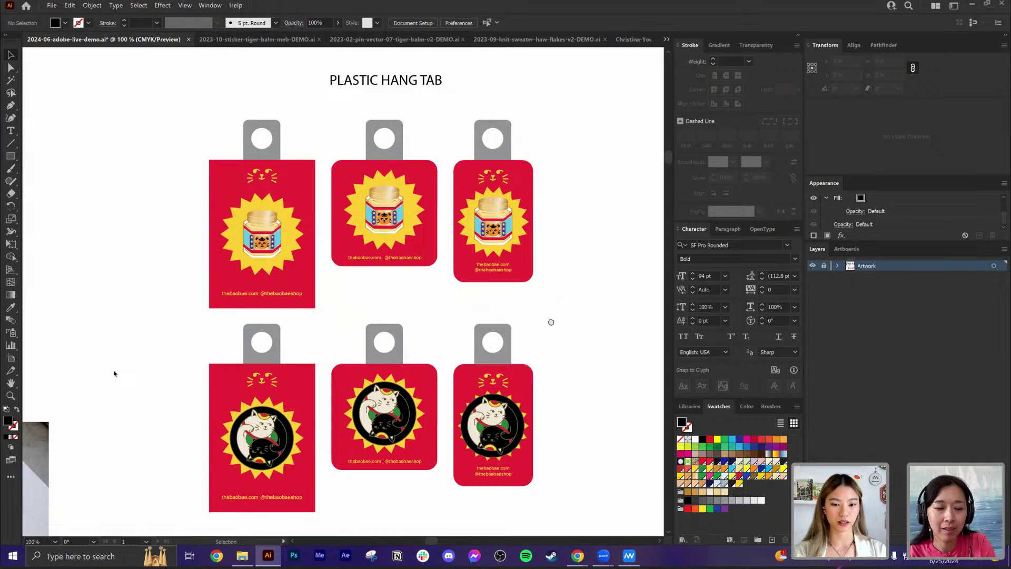
pyautogui.hscroll(8, 114, 373)
pyautogui.scroll(-2, 114, 373)
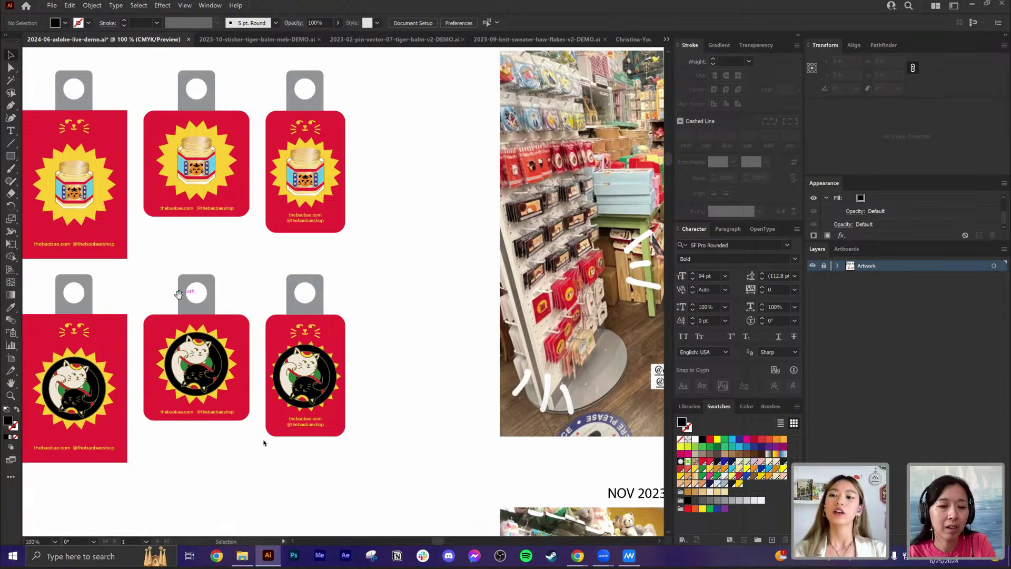
pyautogui.moveTo(113, 185); pyautogui.dragTo(149, 182)
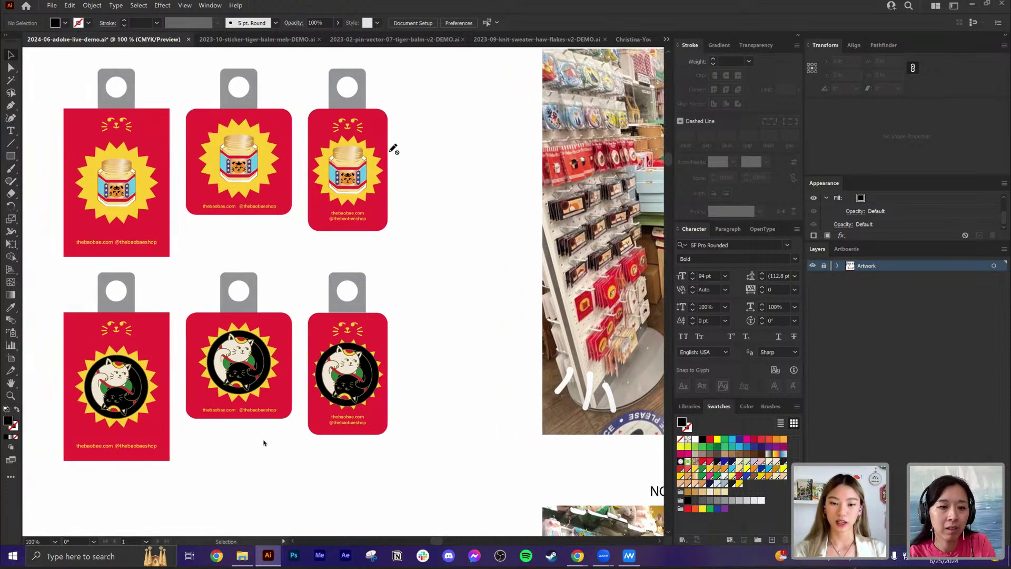
# Step: Examine the bao card designs under the 0.25" HOLE PUNCH heading, below the hang tab cards
pyautogui.scroll(-1, 391, 301)
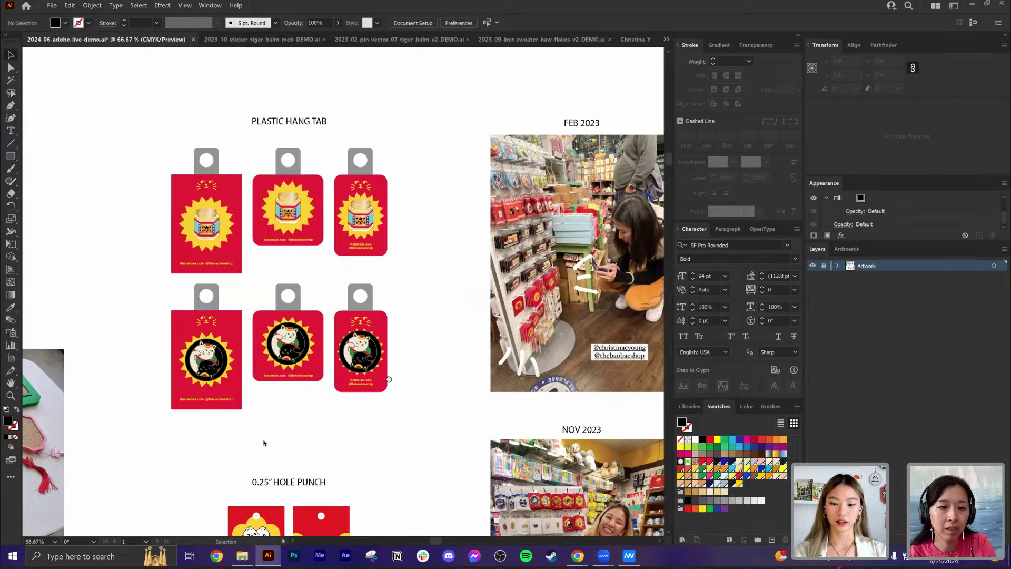
pyautogui.scroll(-5, 384, 240)
pyautogui.scroll(2, 285, 316)
pyautogui.scroll(-2, 283, 318)
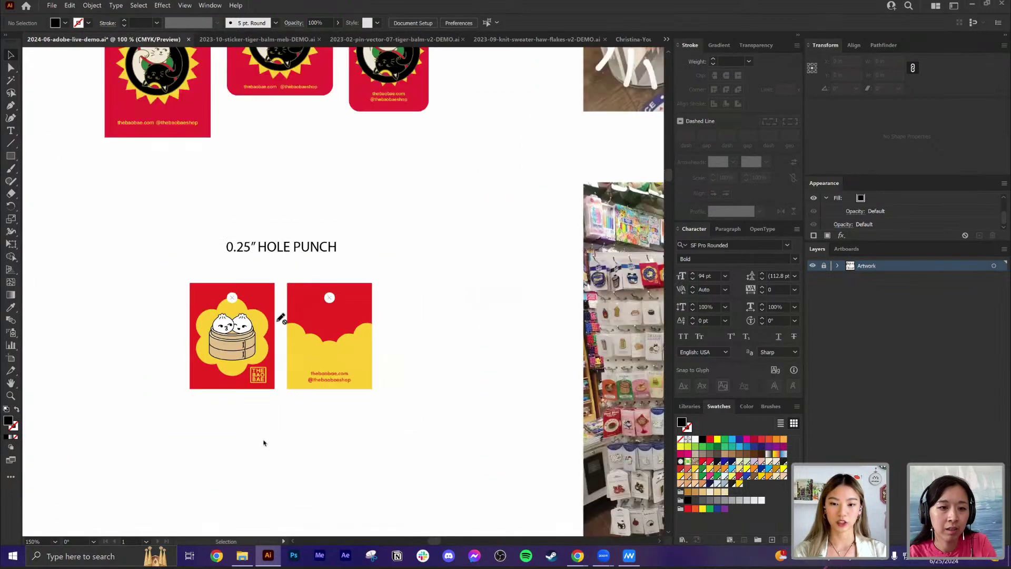
pyautogui.scroll(3, 339, 355)
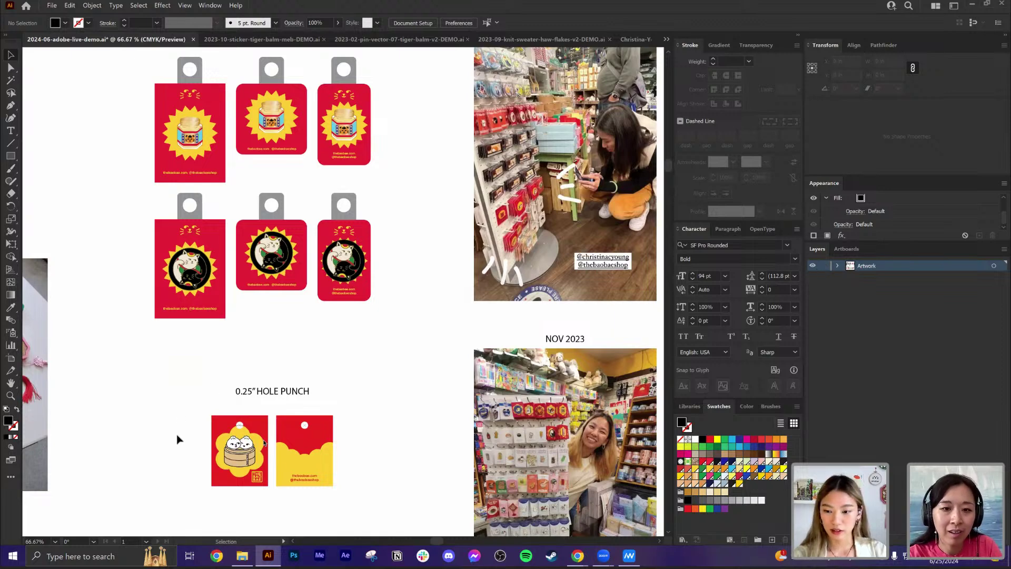
# Step: Try placing the bao hole-punch card beside the upper row of hang tab cards for comparison, and undo the move
pyautogui.moveTo(189, 418); pyautogui.dragTo(251, 474)
pyautogui.moveTo(248, 471); pyautogui.dragTo(132, 140)
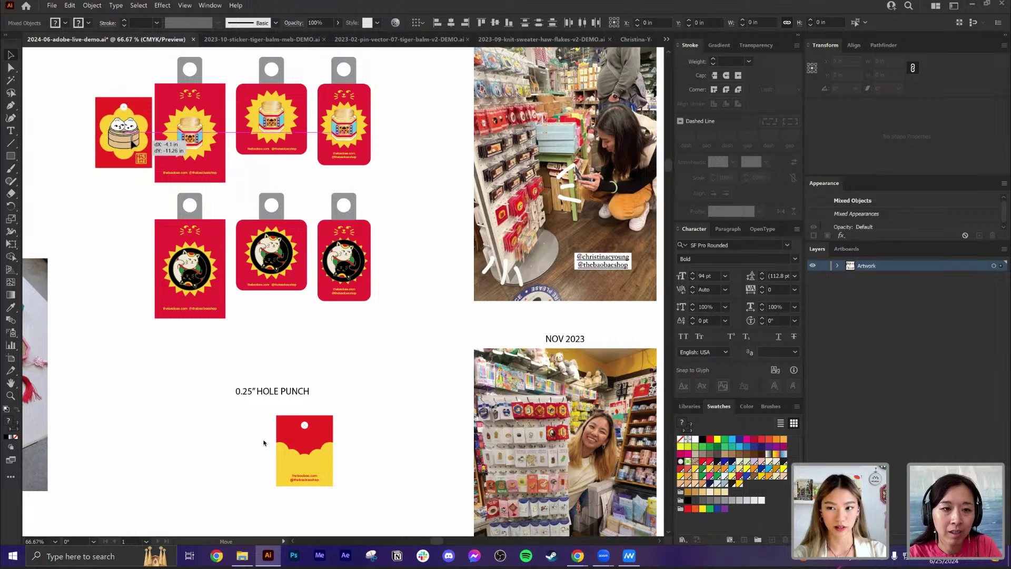
pyautogui.hotkey('ctrl', 'z')
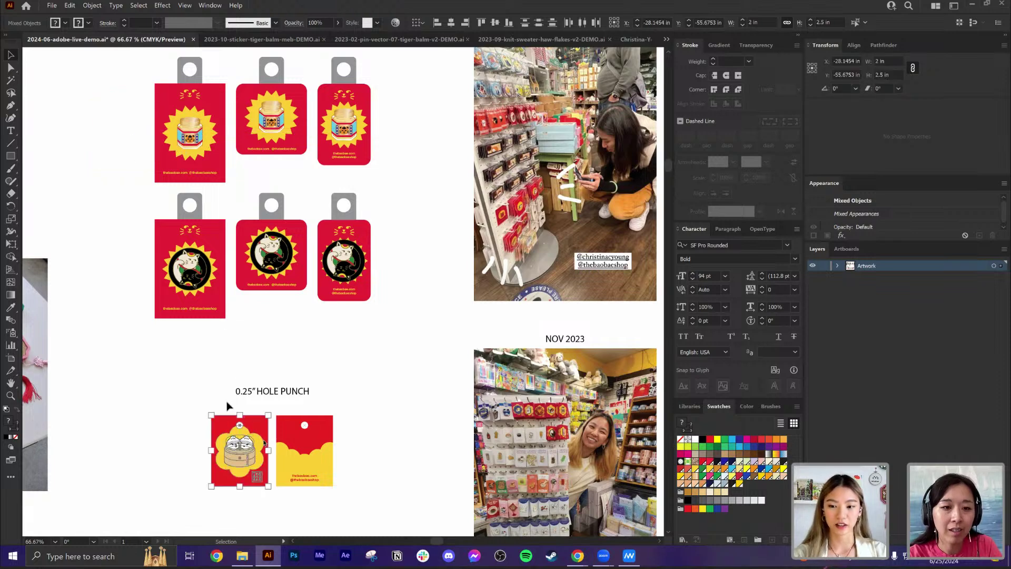
pyautogui.click(226, 372)
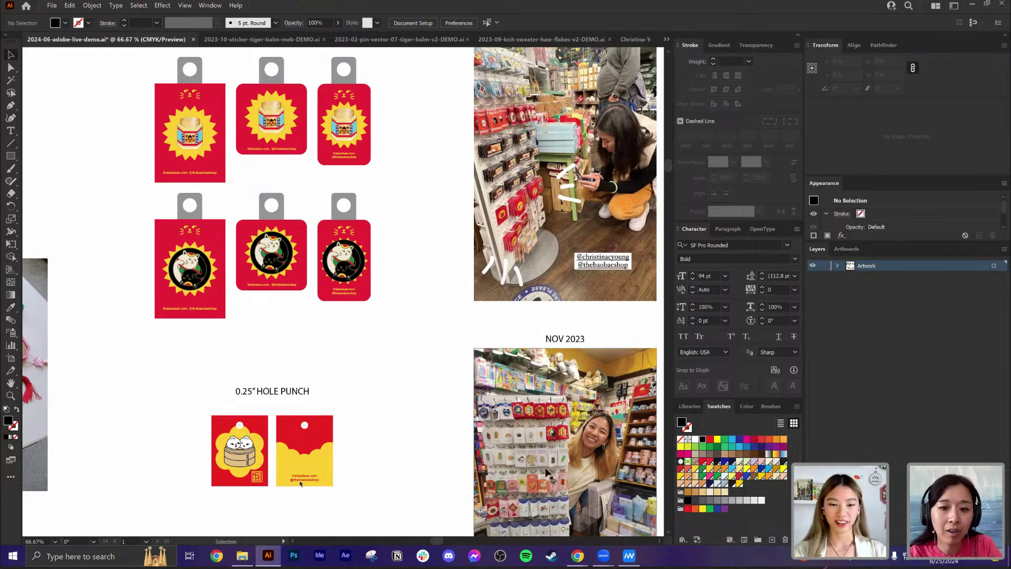
# Step: Examine the NOV 2023 store photo, focusing on the red backing cards hanging on the pin rack
pyautogui.scroll(-1, 450, 350)
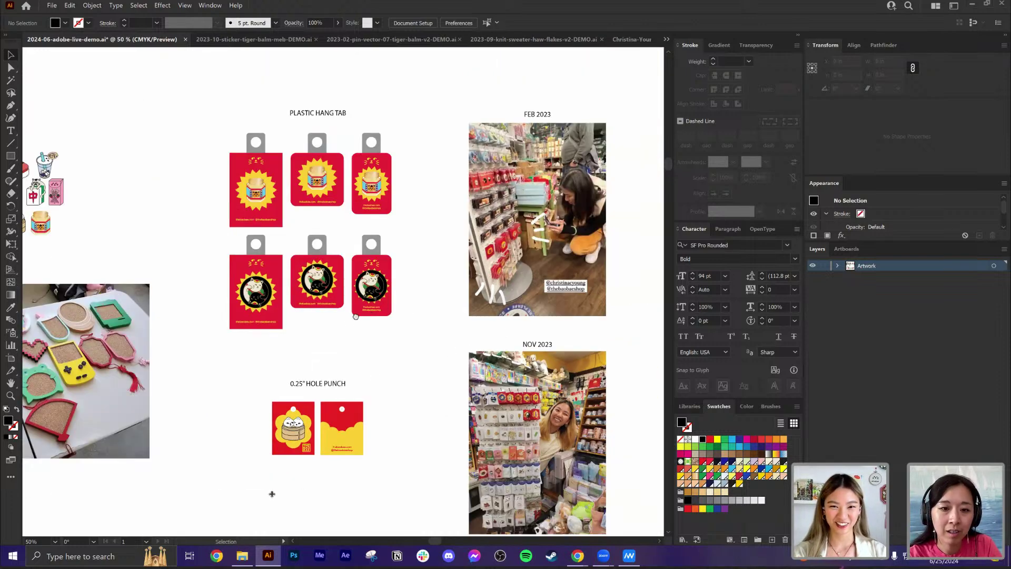
pyautogui.hscroll(3, 442, 104)
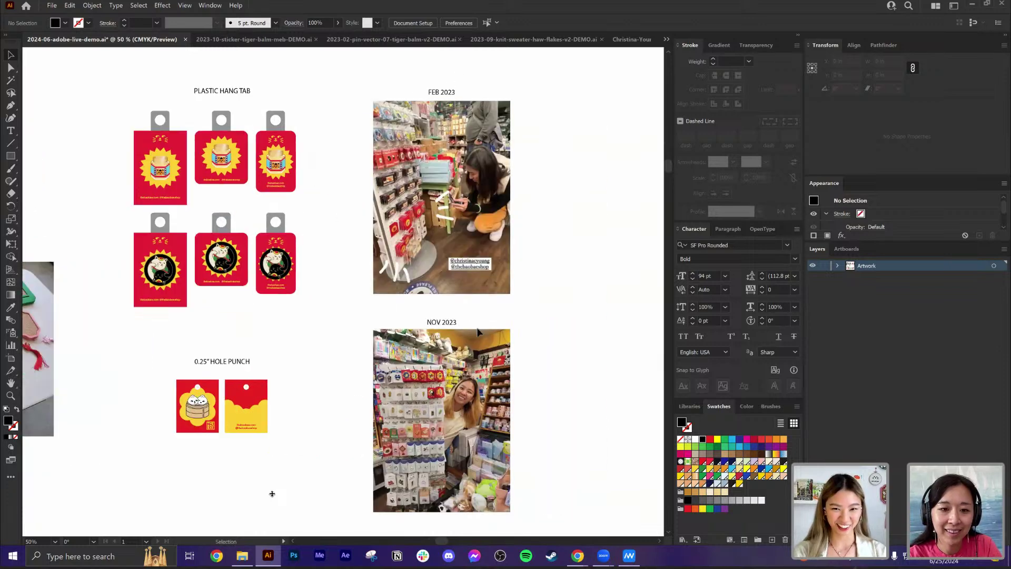
pyautogui.scroll(3, 422, 423)
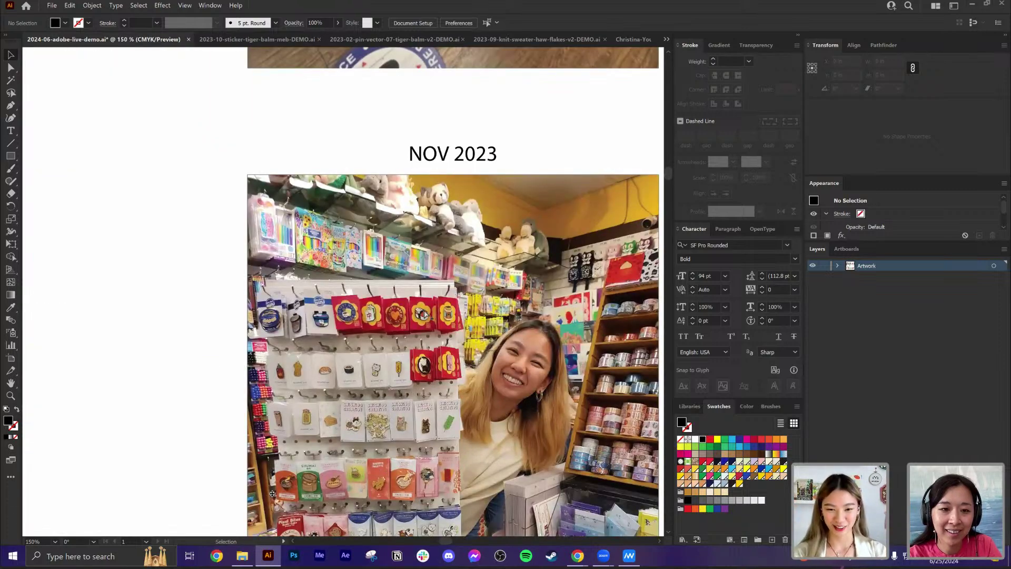
pyautogui.scroll(1, 426, 296)
pyautogui.scroll(2, 426, 297)
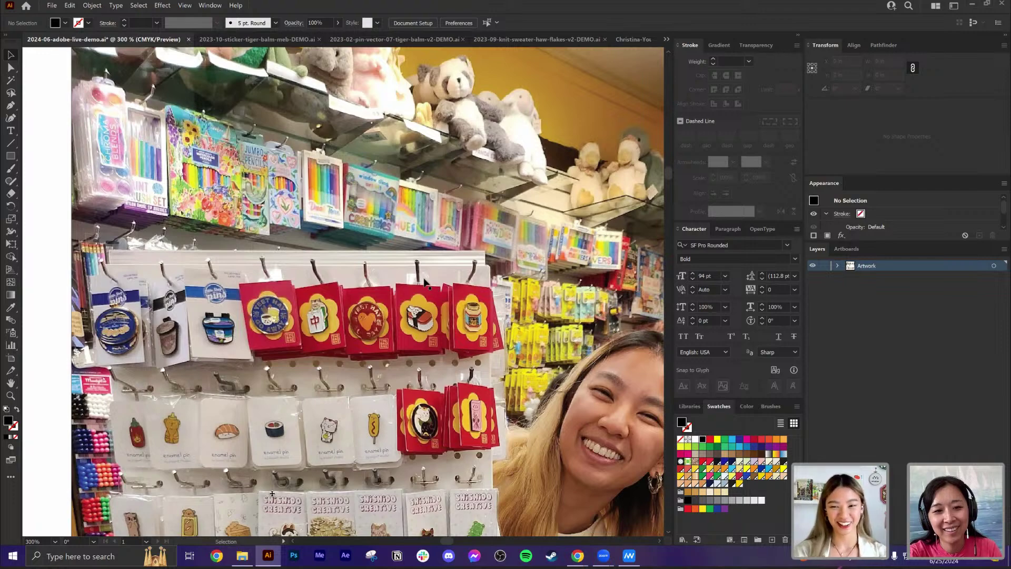
pyautogui.scroll(-2, 401, 244)
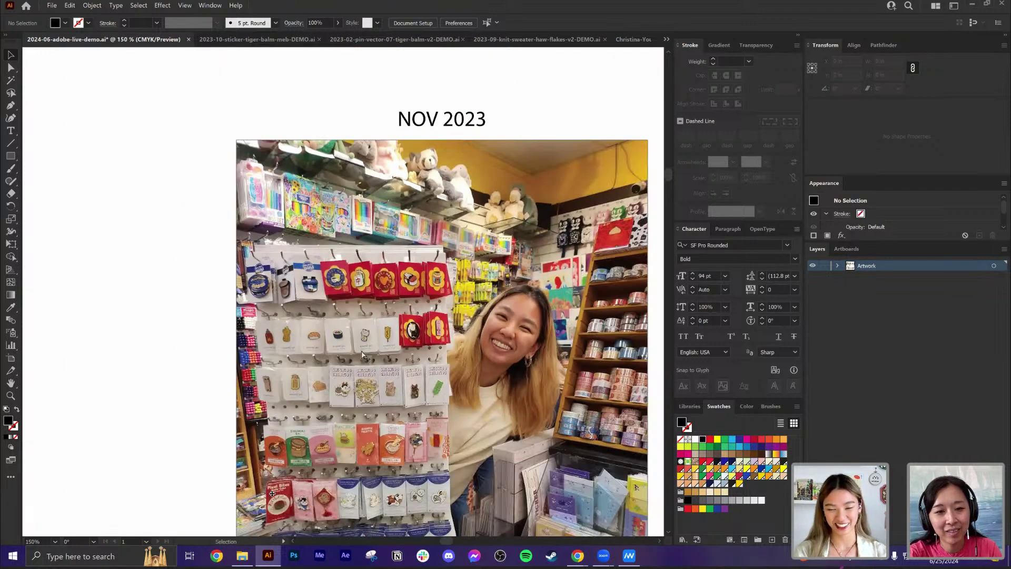
pyautogui.scroll(-2, 363, 354)
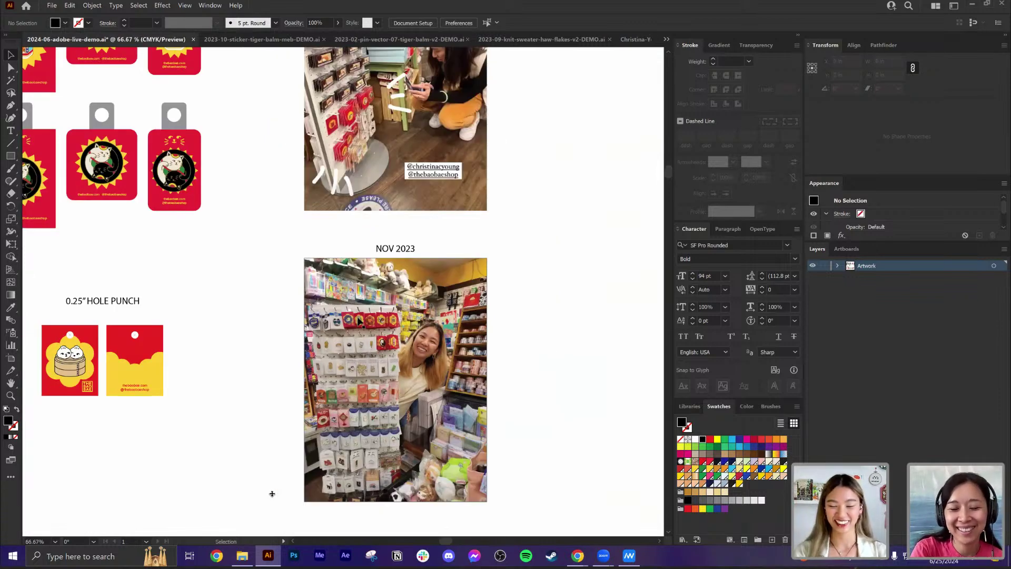
# Step: Review the hang tab and hole-punch card designs together with the two store photos
pyautogui.scroll(-2, 243, 389)
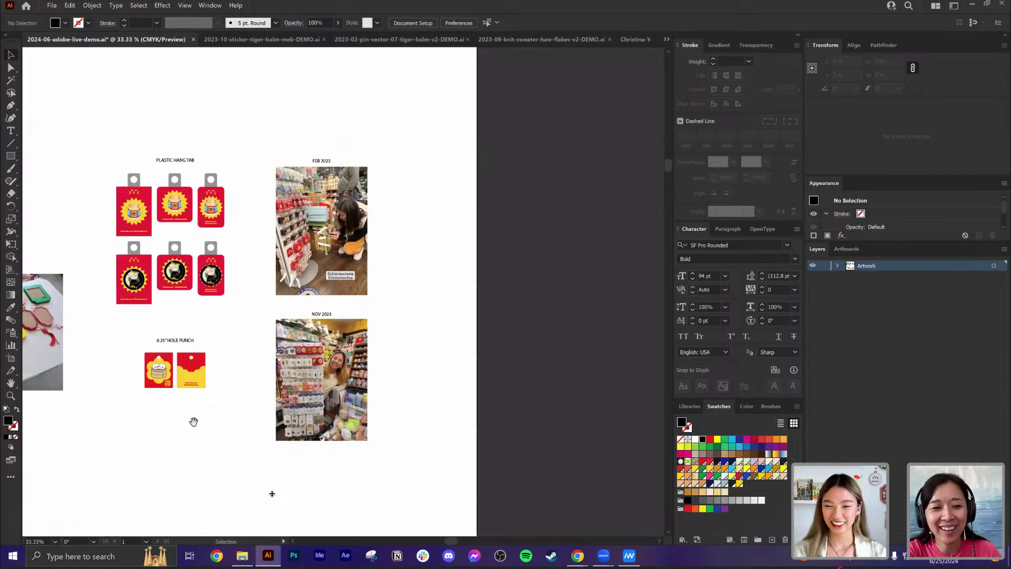
pyautogui.hscroll(-3, 194, 419)
pyautogui.scroll(-2, 194, 420)
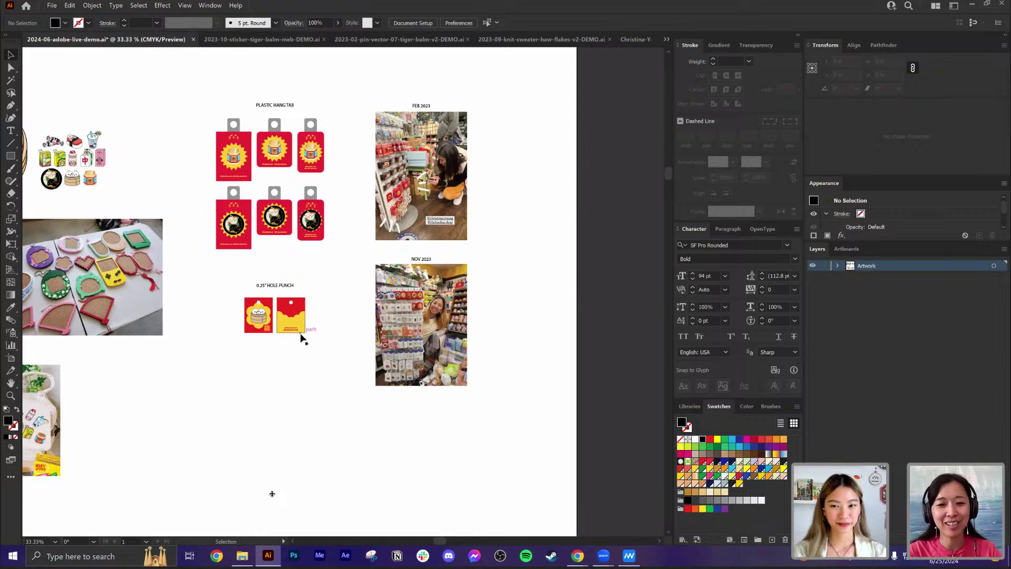
pyautogui.scroll(1, 301, 339)
pyautogui.scroll(2, 363, 364)
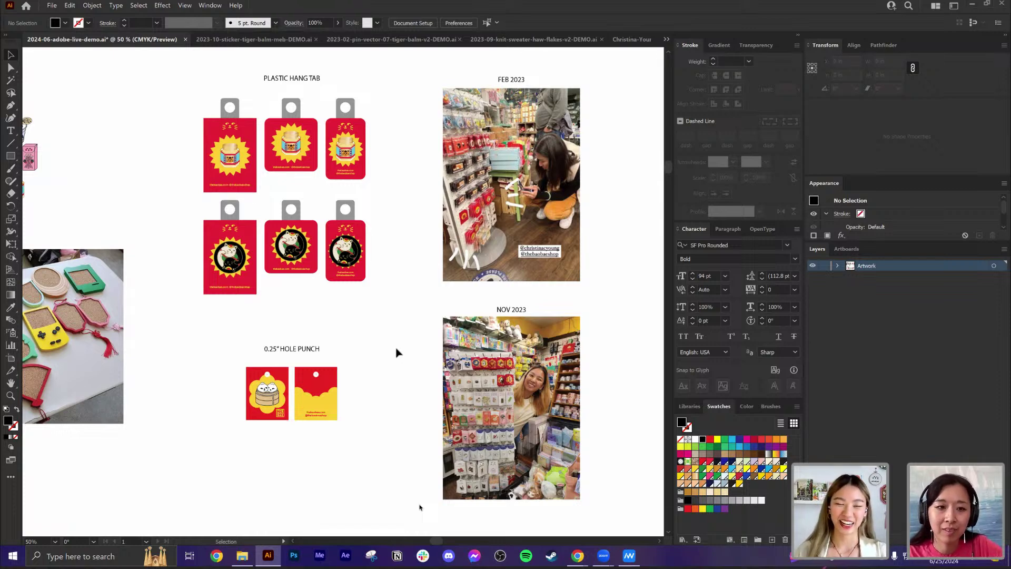
# Step: Inspect the front and back of the 0.25" hole-punch backing card up close
pyautogui.scroll(3, 268, 448)
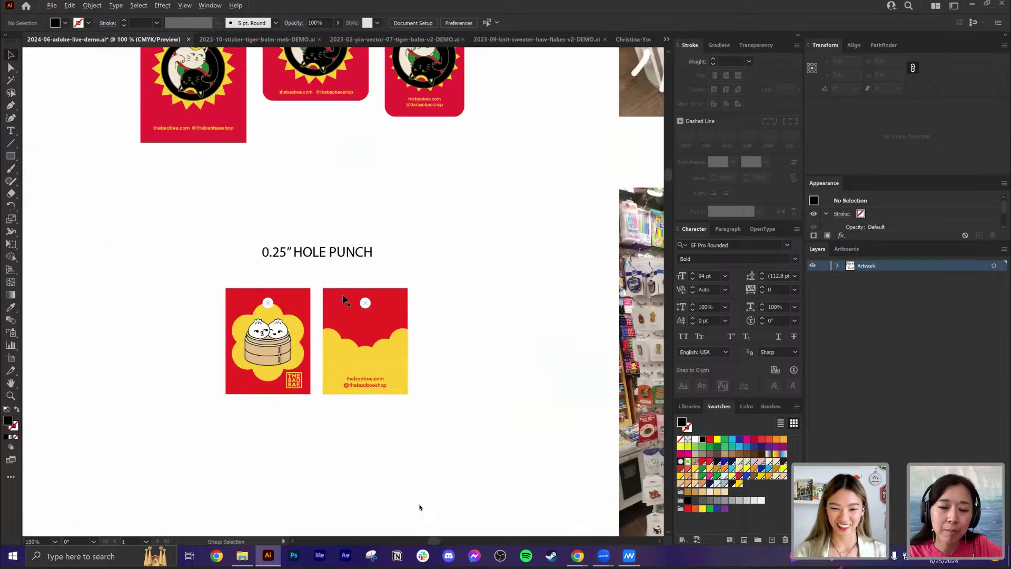
pyautogui.scroll(1, 285, 359)
pyautogui.scroll(-2, 525, 352)
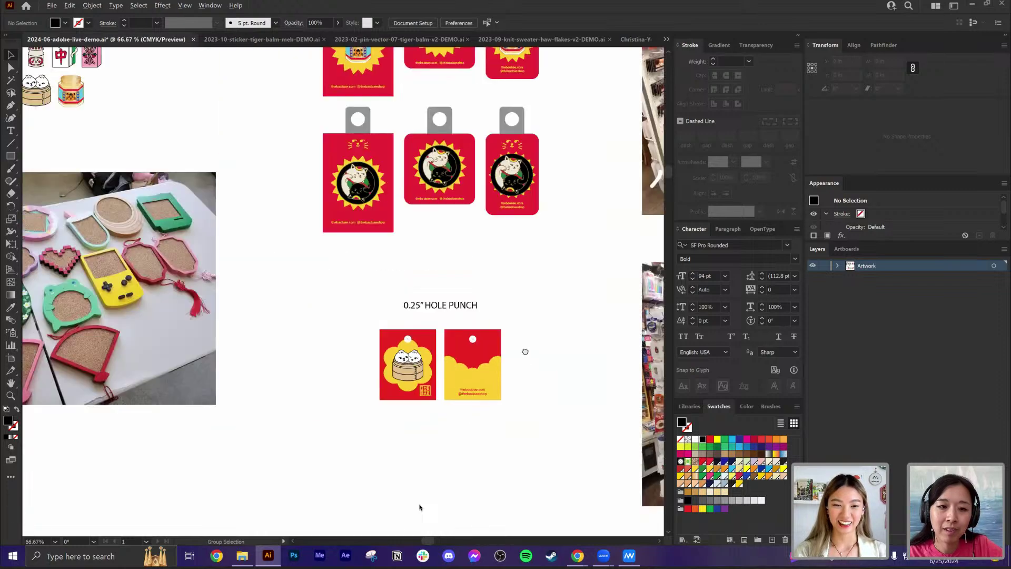
# Step: Examine the full pin rack in the NOV 2023 store photo again
pyautogui.hscroll(5, 285, 335)
pyautogui.scroll(1, 458, 390)
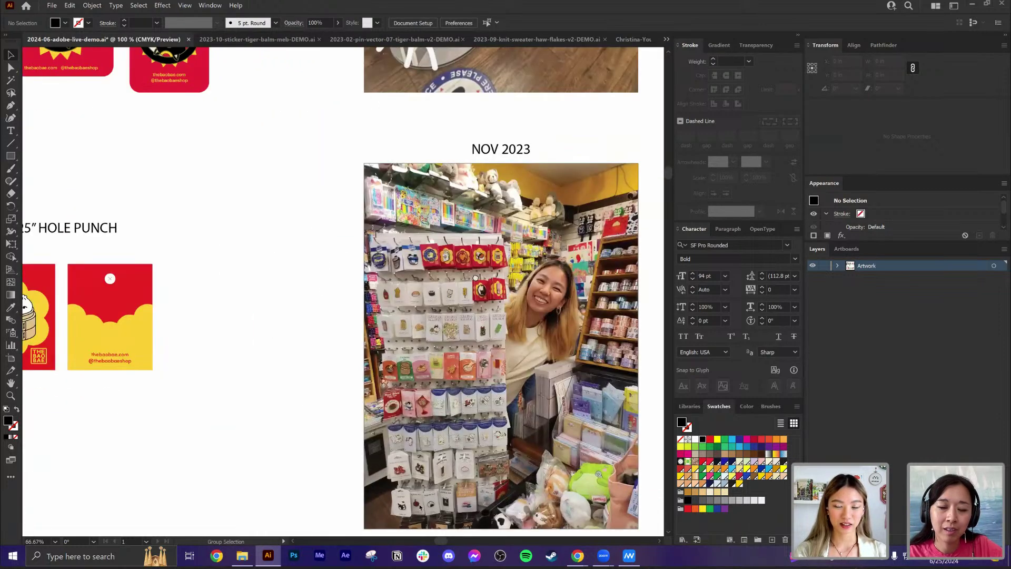
pyautogui.scroll(2, 421, 507)
pyautogui.hscroll(1, 207, 397)
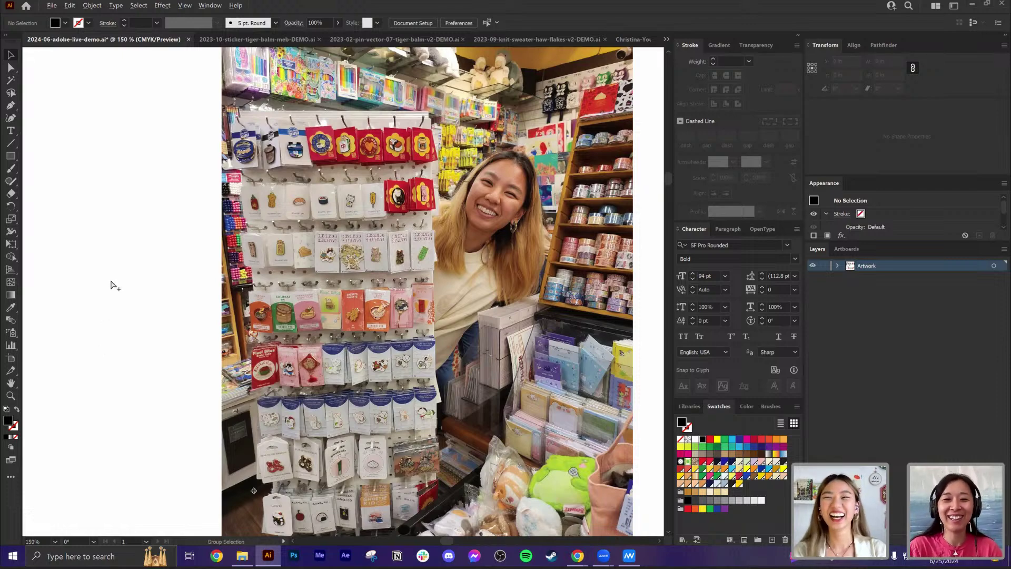
# Step: Compare the FEB 2023 and NOV 2023 store photos alongside both backing card formats
pyautogui.hotkey('ctrl', 'z')
pyautogui.keyDown('ctrl'); pyautogui.keyDown('alt'); pyautogui.click(94, 210); pyautogui.keyUp('alt'); pyautogui.keyUp('ctrl')
pyautogui.moveTo(150, 205); pyautogui.dragTo(365, 364)
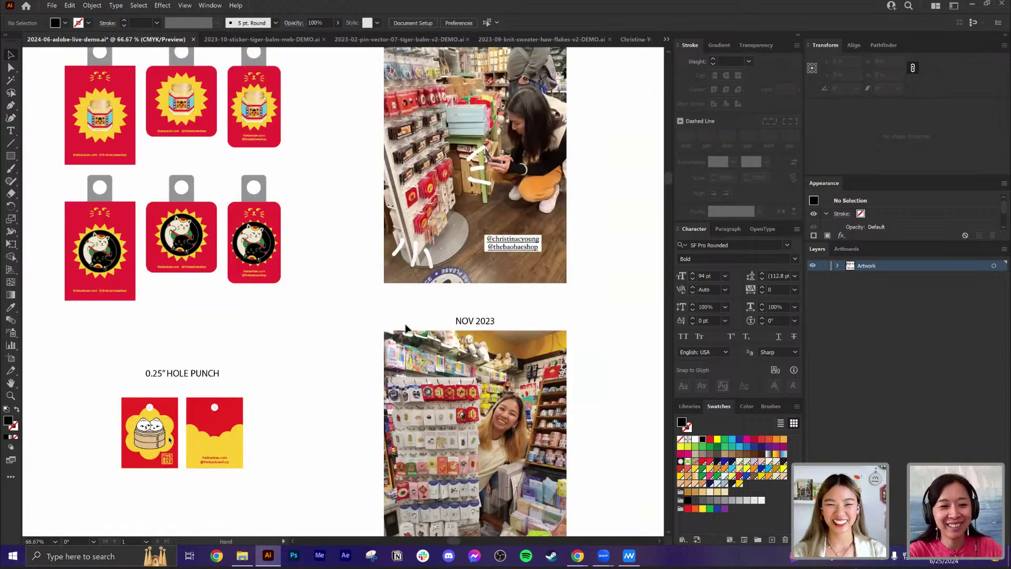
pyautogui.keyDown('ctrl'); pyautogui.keyDown('alt'); pyautogui.click(368, 368); pyautogui.keyUp('alt'); pyautogui.keyUp('ctrl')
pyautogui.scroll(-1, 114, 444)
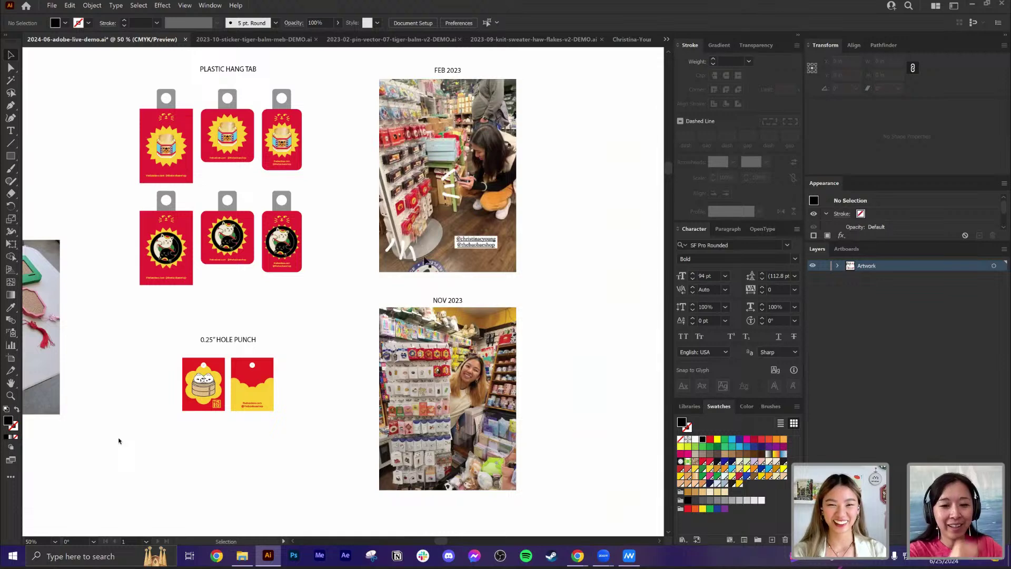
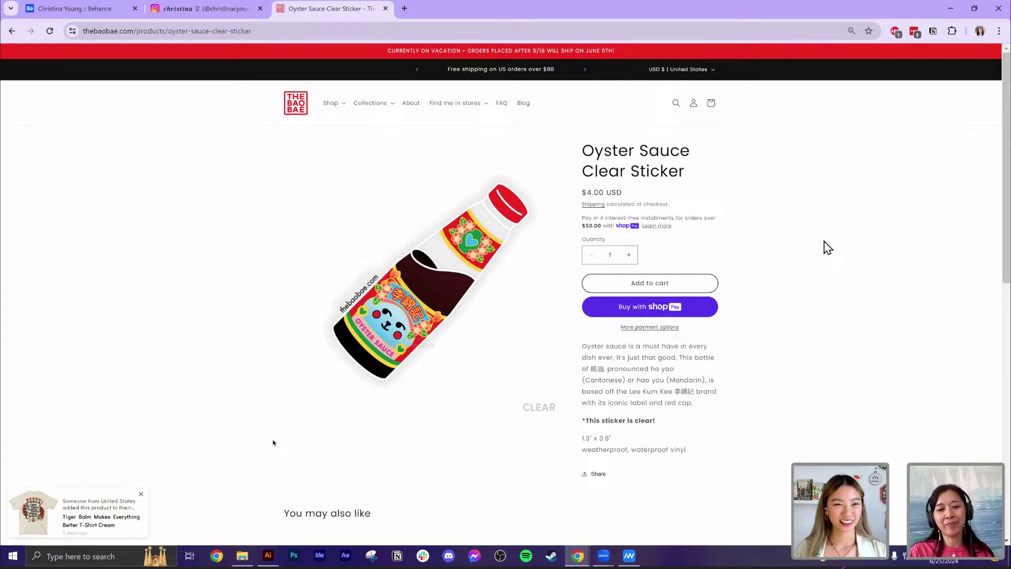
# Step: Switch to Illustrator and examine the mahjong tile cat colour tests 9225 and 482 in the LIFECYCLE OF A PIN section
pyautogui.click(268, 556)
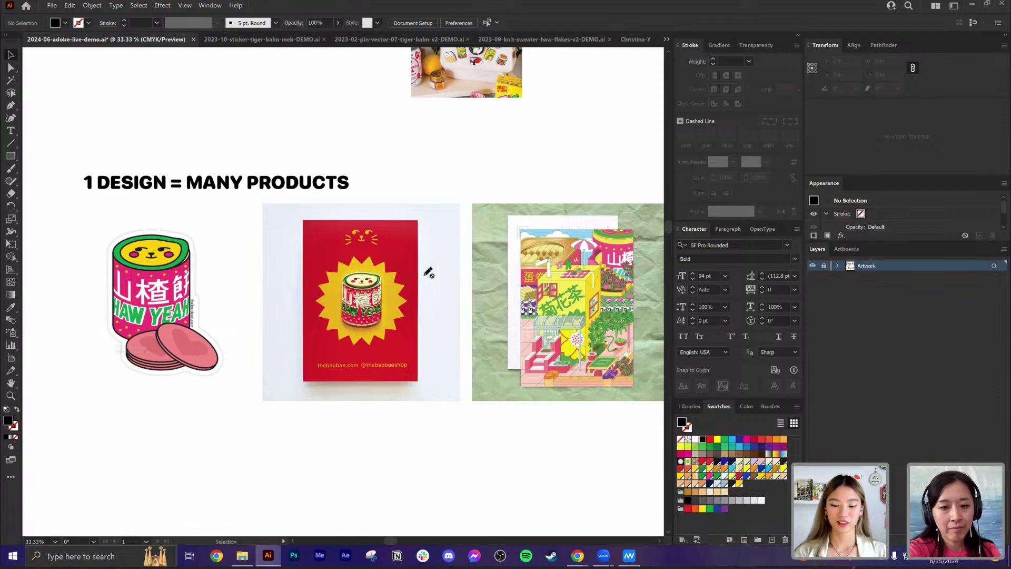
pyautogui.scroll(5, 427, 450)
pyautogui.scroll(3, 443, 342)
pyautogui.scroll(10, 358, 164)
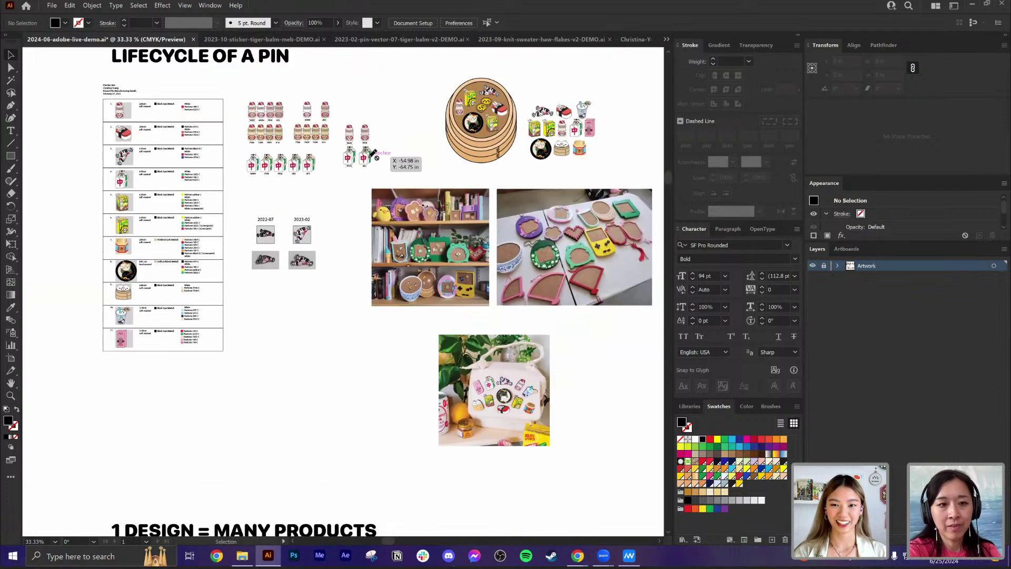
pyautogui.scroll(4, 367, 123)
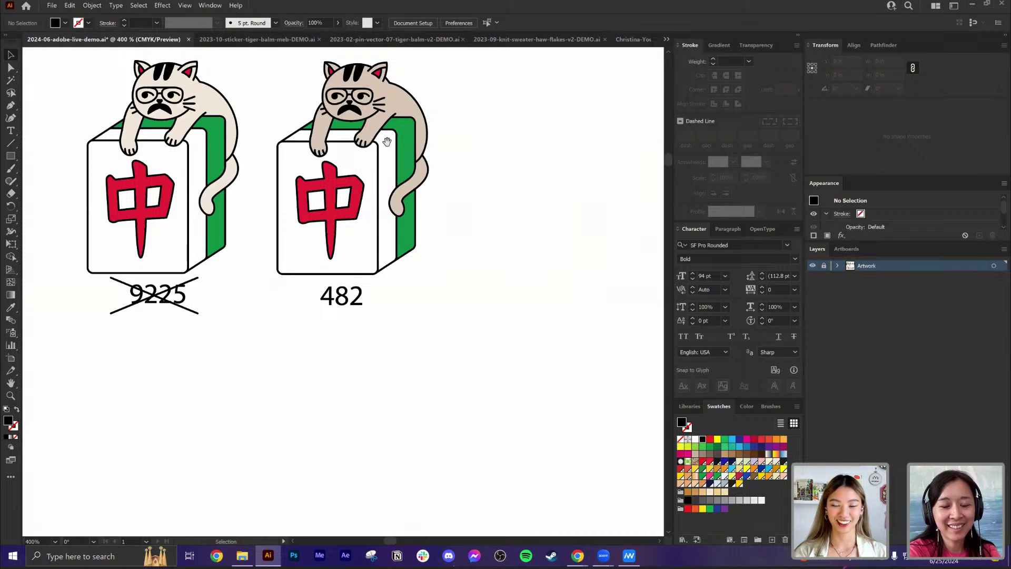
pyautogui.moveTo(388, 142); pyautogui.dragTo(392, 211)
pyautogui.scroll(3, 387, 199)
pyautogui.moveTo(449, 167); pyautogui.dragTo(466, 193)
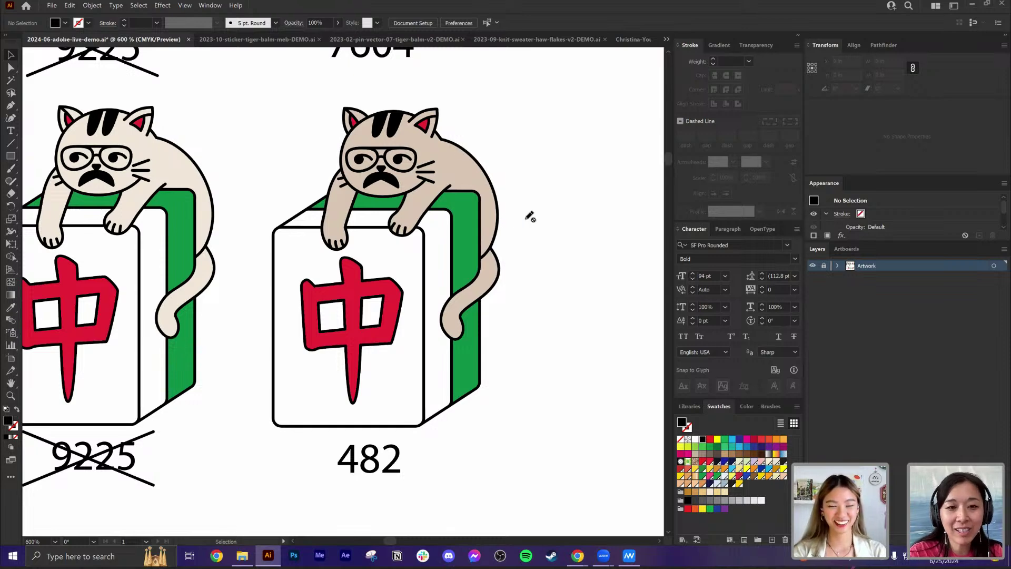
# Step: Compare the mahjong tile cat colour tests with the yogurt drink bottle colour variations around them
pyautogui.scroll(-2, 553, 292)
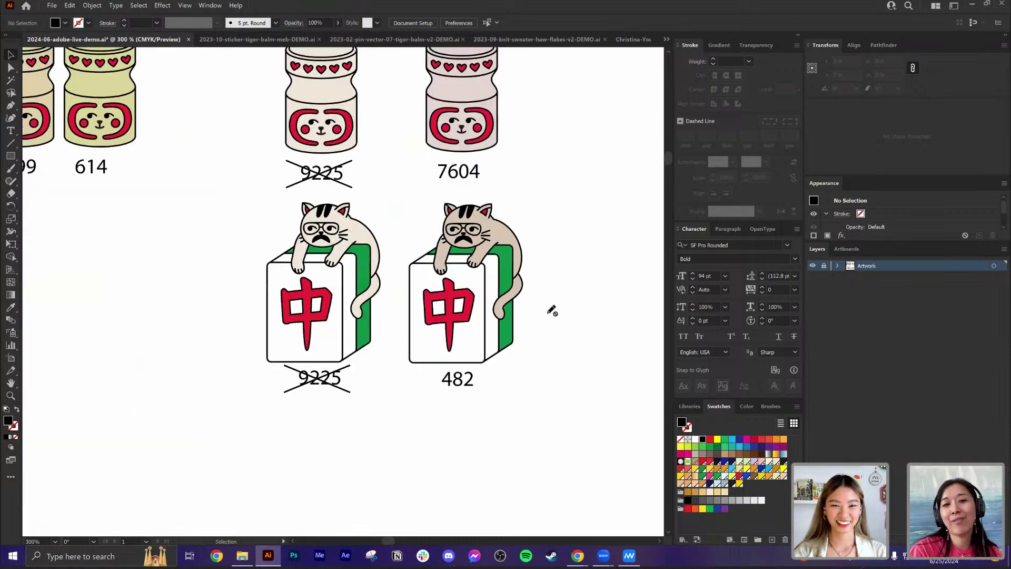
pyautogui.scroll(-3, 552, 311)
pyautogui.scroll(-1, 448, 316)
pyautogui.hscroll(1, 448, 316)
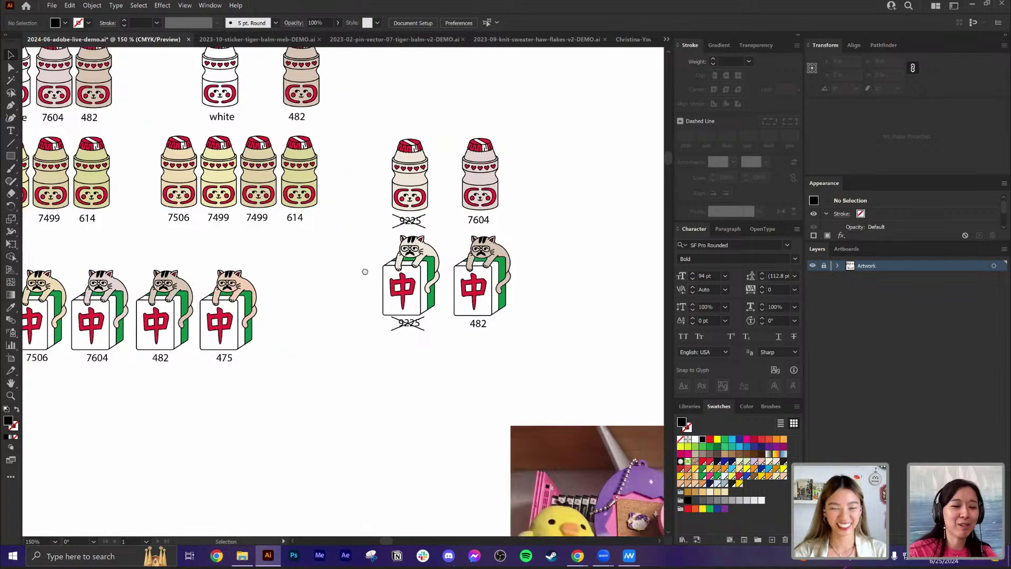
# Step: Review the whole LIFECYCLE OF A PIN section, from the colour specification sheet to the store photos
pyautogui.scroll(-1, 365, 271)
pyautogui.scroll(-3, 361, 242)
pyautogui.scroll(-2, 365, 373)
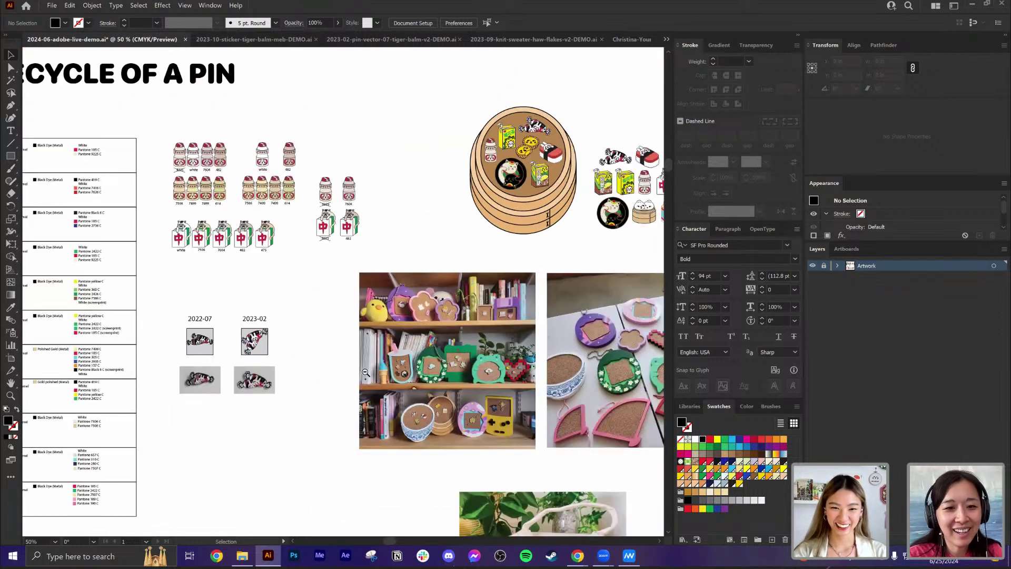
pyautogui.scroll(-2, 365, 372)
pyautogui.scroll(-2, 280, 306)
pyautogui.hscroll(2, 279, 305)
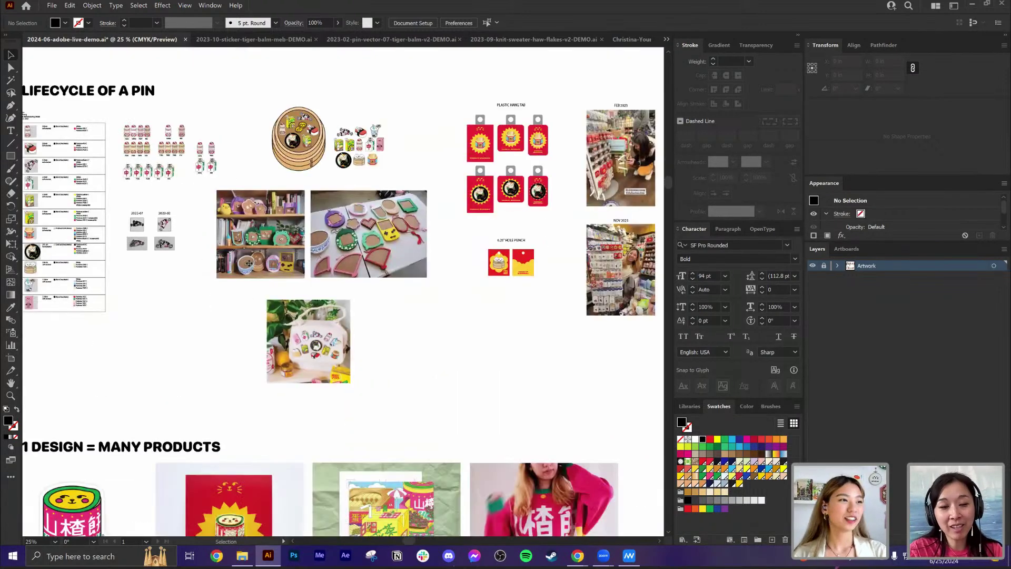
pyautogui.scroll(-1, 248, 263)
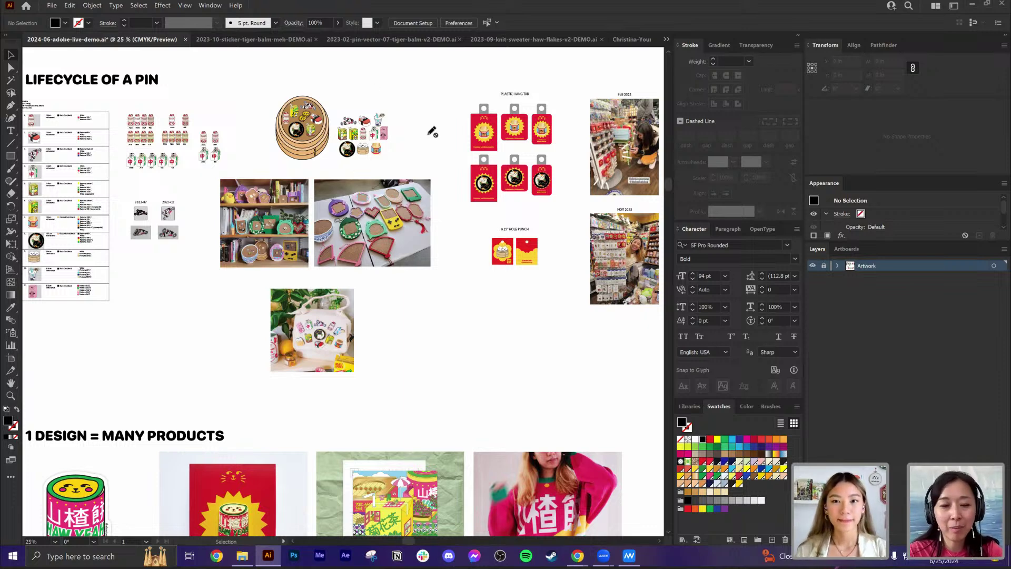
# Step: Open the Summer in Sunnyside illustration and move the yellow chrysanthemum tea box off the artboard to about X -7.26 in, Y 9.50 in
pyautogui.click(667, 40)
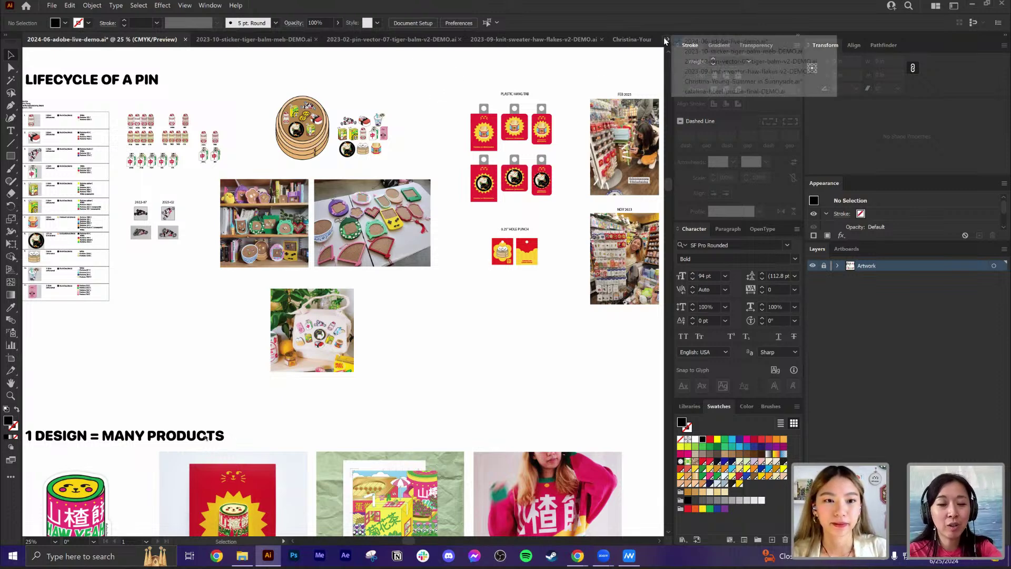
pyautogui.click(686, 81)
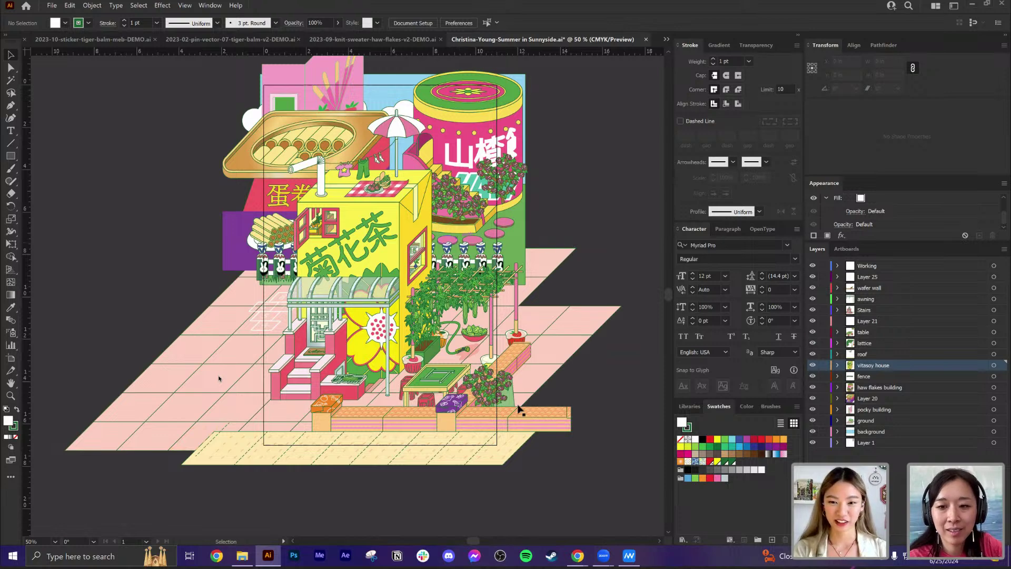
pyautogui.click(388, 234)
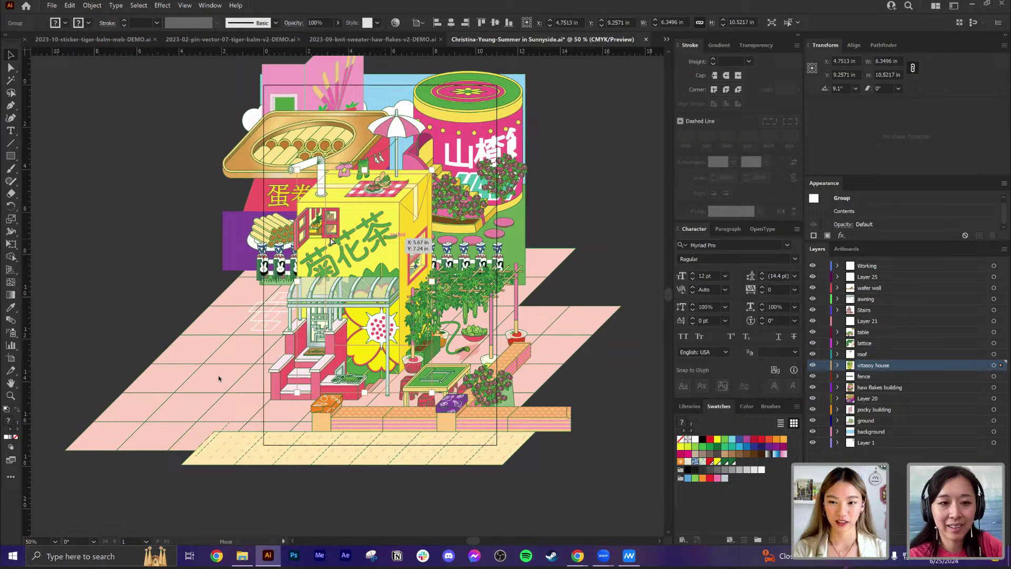
pyautogui.moveTo(131, 247); pyautogui.dragTo(132, 247)
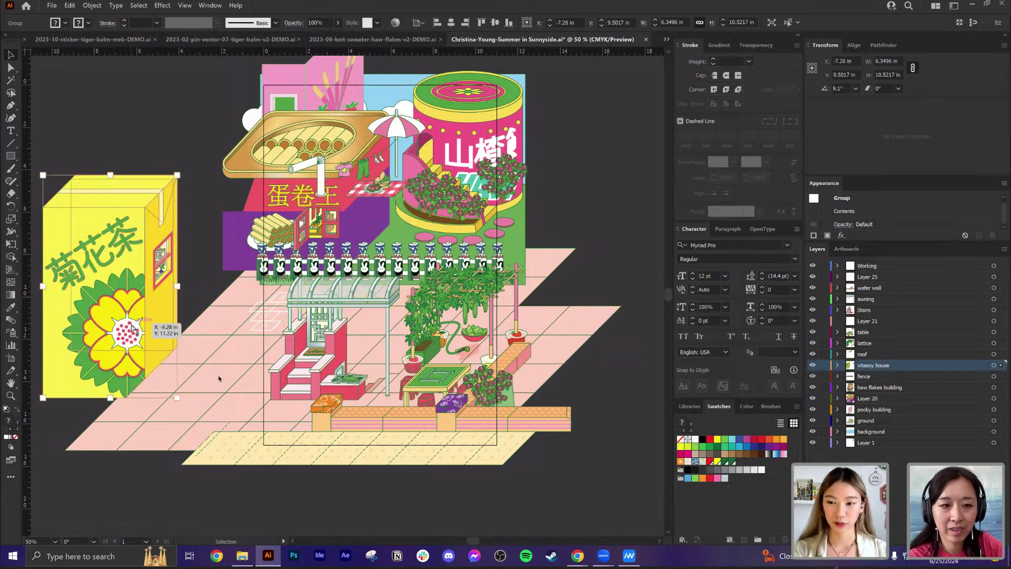
# Step: Undo the yellow tea box move and draw a white square of about 2.81 in on the empty canvas beside the artwork
pyautogui.hotkey('ctrl', 'z')
pyautogui.click(558, 195)
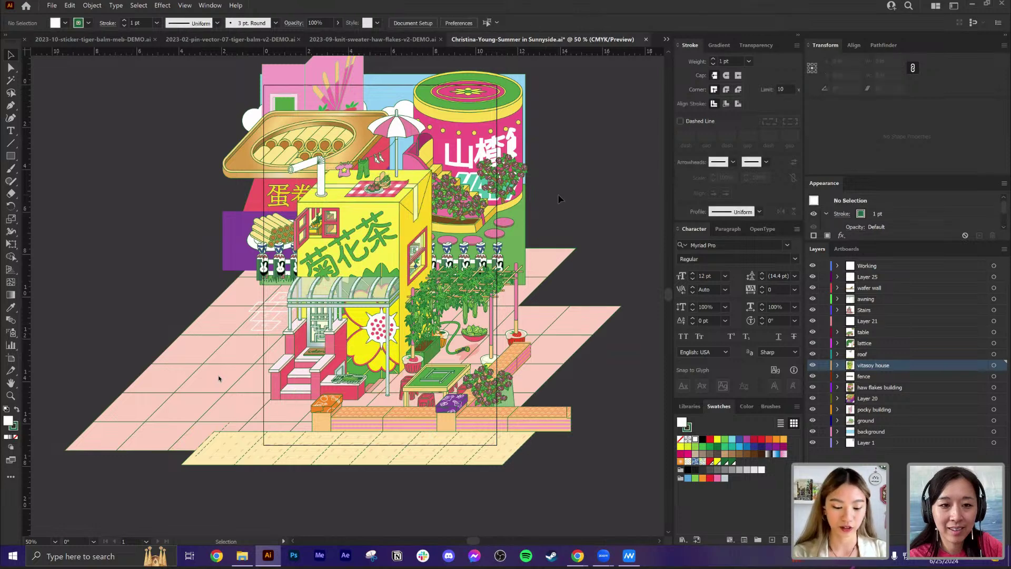
pyautogui.press('m')
pyautogui.moveTo(561, 135); pyautogui.dragTo(612, 195)
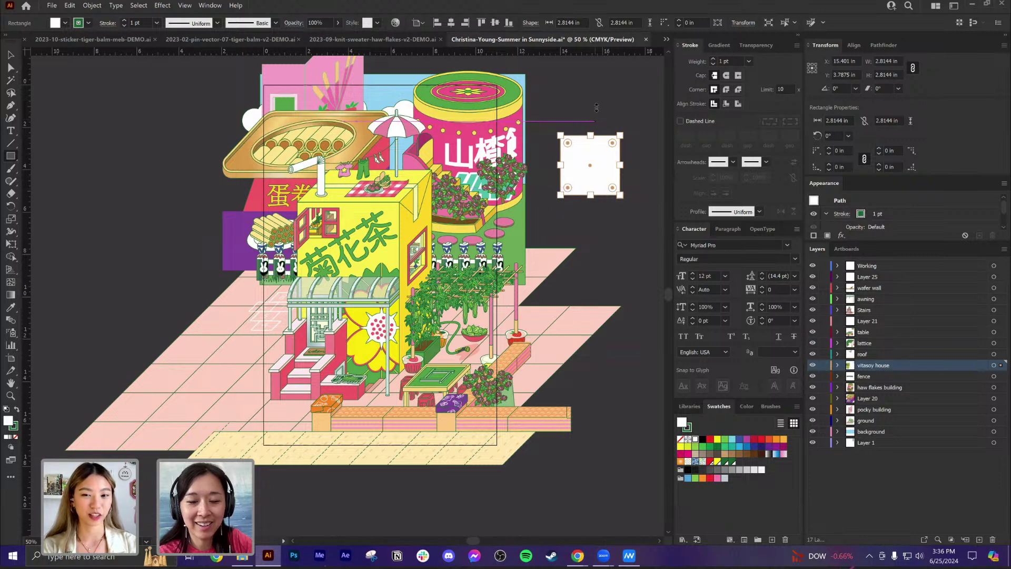
pyautogui.press('a')
pyautogui.click(351, 476)
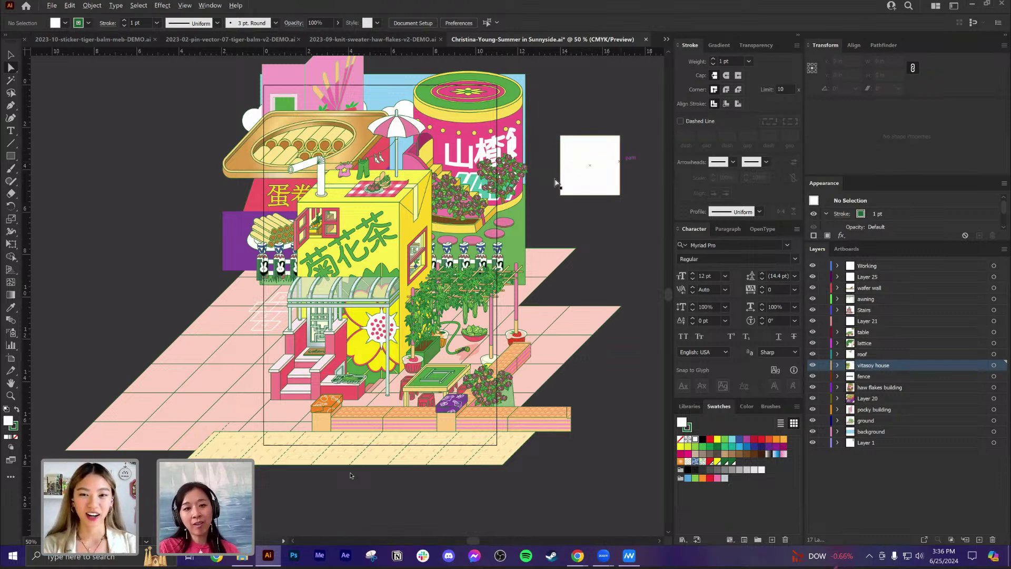
pyautogui.scroll(3, 556, 182)
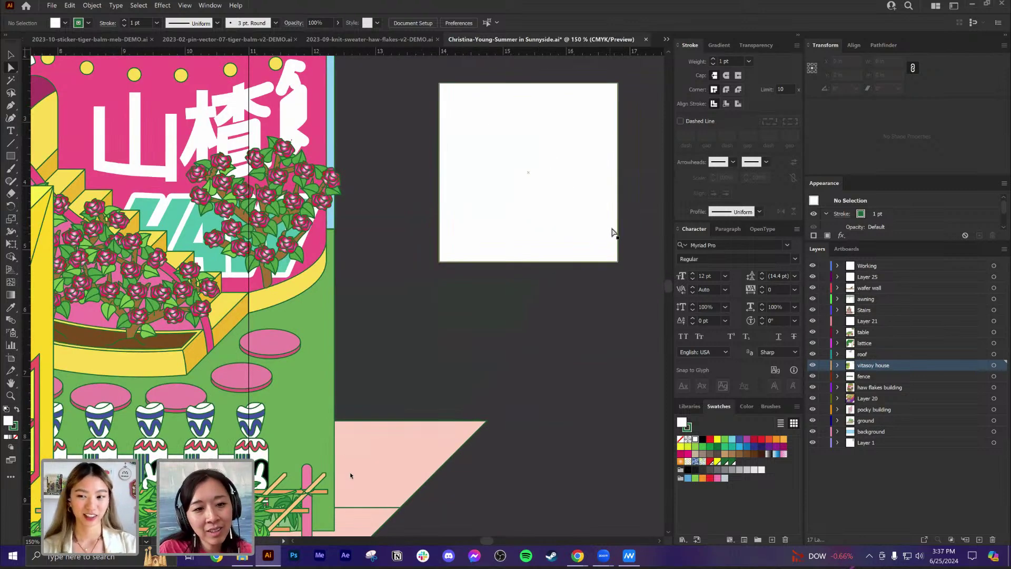
pyautogui.press('v')
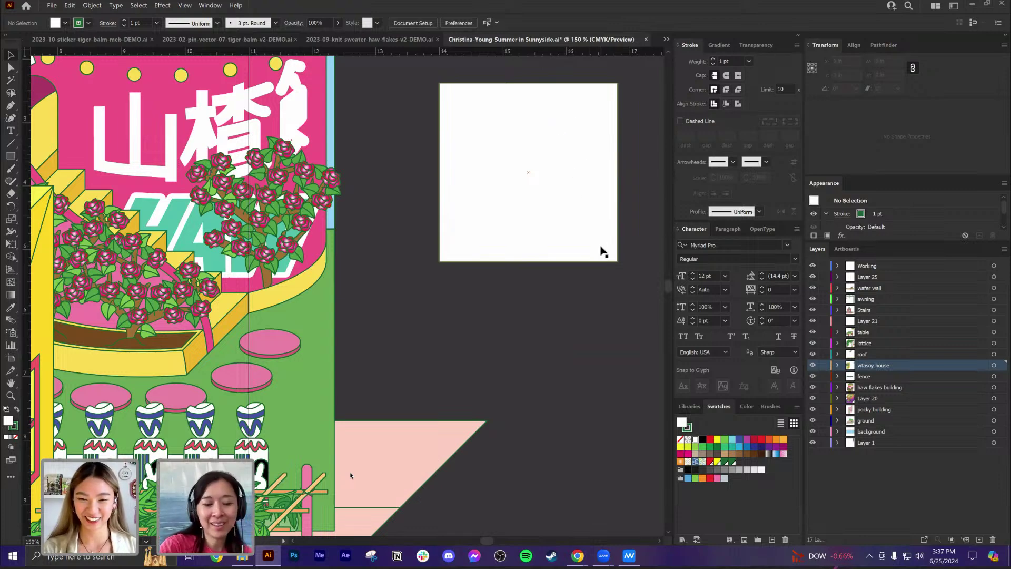
pyautogui.moveTo(504, 144); pyautogui.dragTo(410, 240)
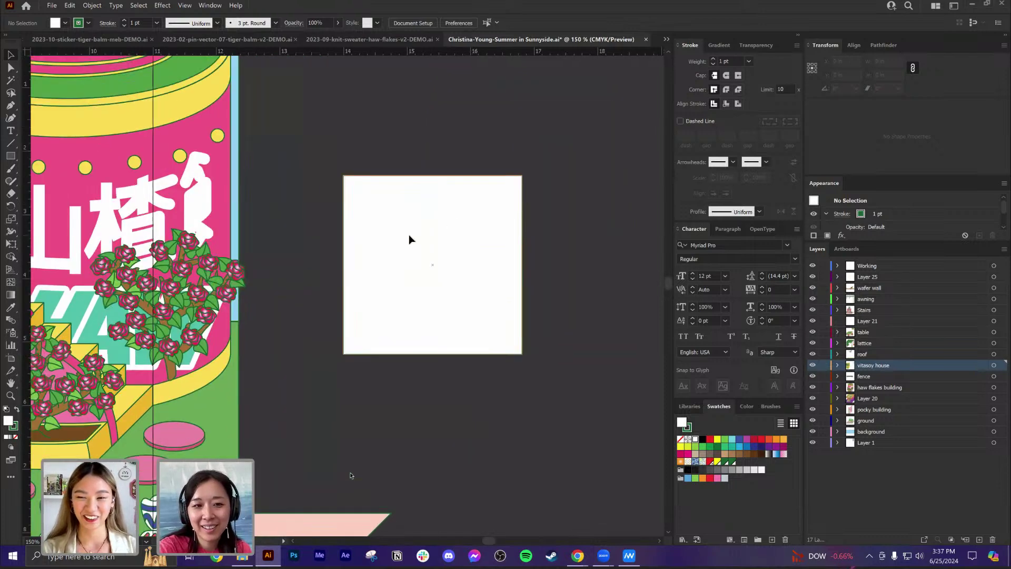
pyautogui.scroll(-2, 416, 241)
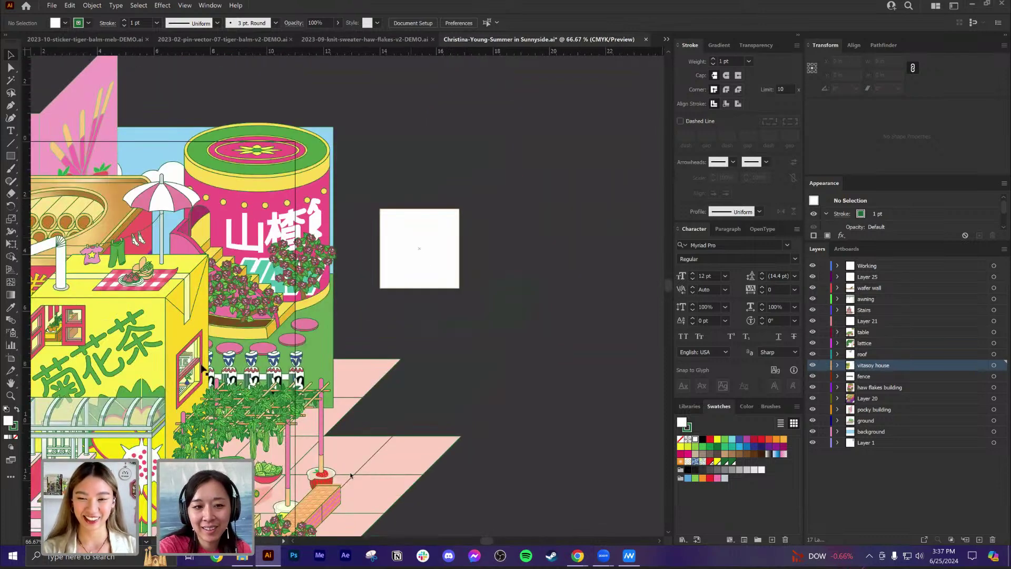
pyautogui.scroll(-2, 270, 335)
pyautogui.hscroll(-1, 270, 335)
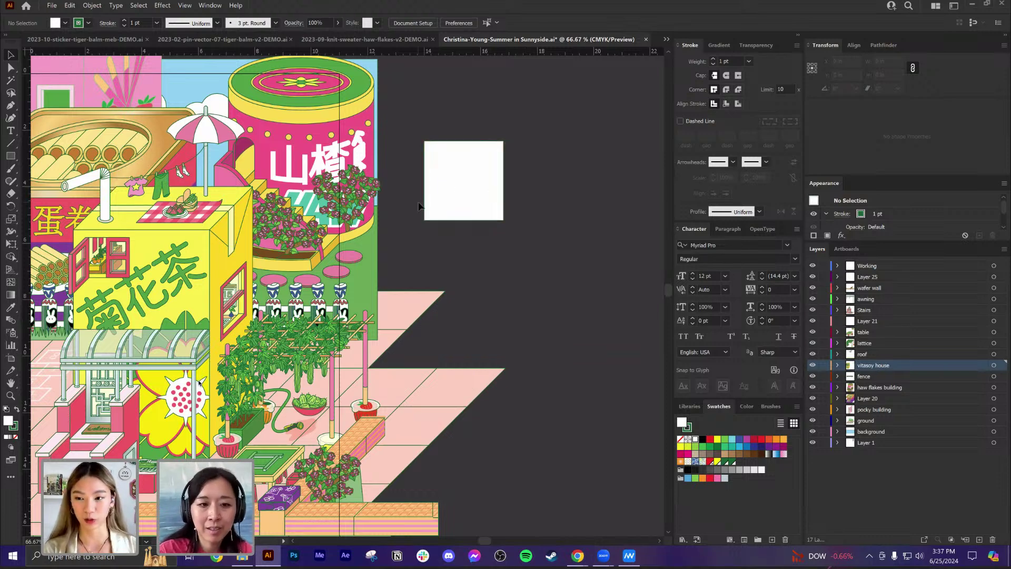
# Step: Draw an open Pen tool path from the square's upper-left corner, diagonally up, across and straight down, and fill it light blue
pyautogui.scroll(3, 464, 144)
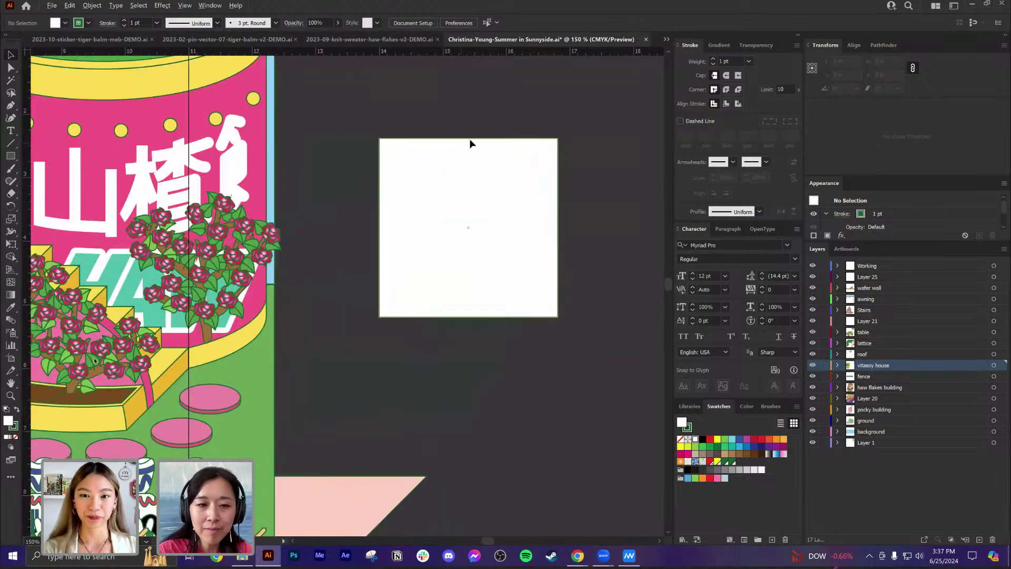
pyautogui.moveTo(463, 180); pyautogui.dragTo(386, 207)
pyautogui.press('p')
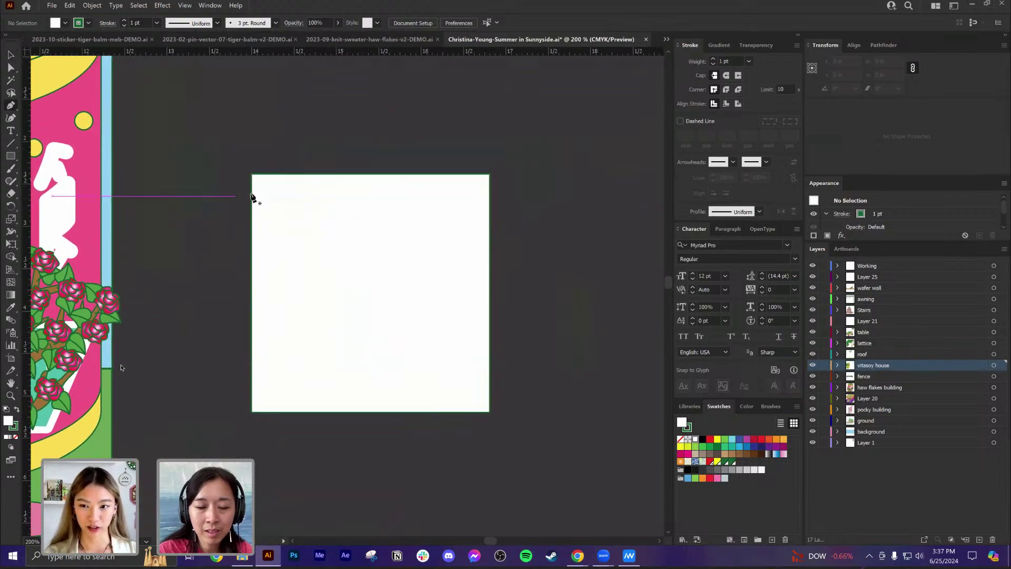
pyautogui.click(252, 174)
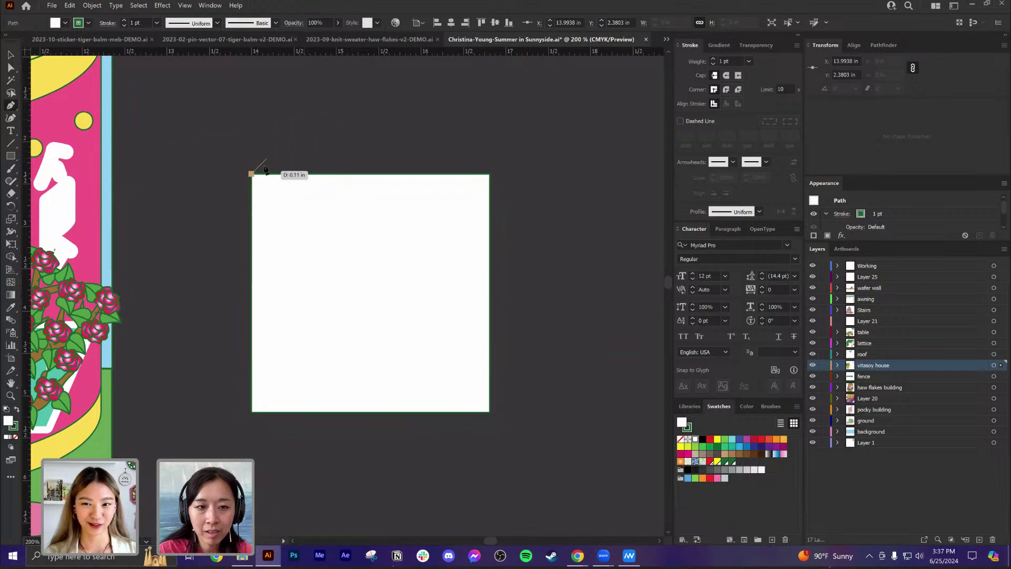
pyautogui.click(346, 78)
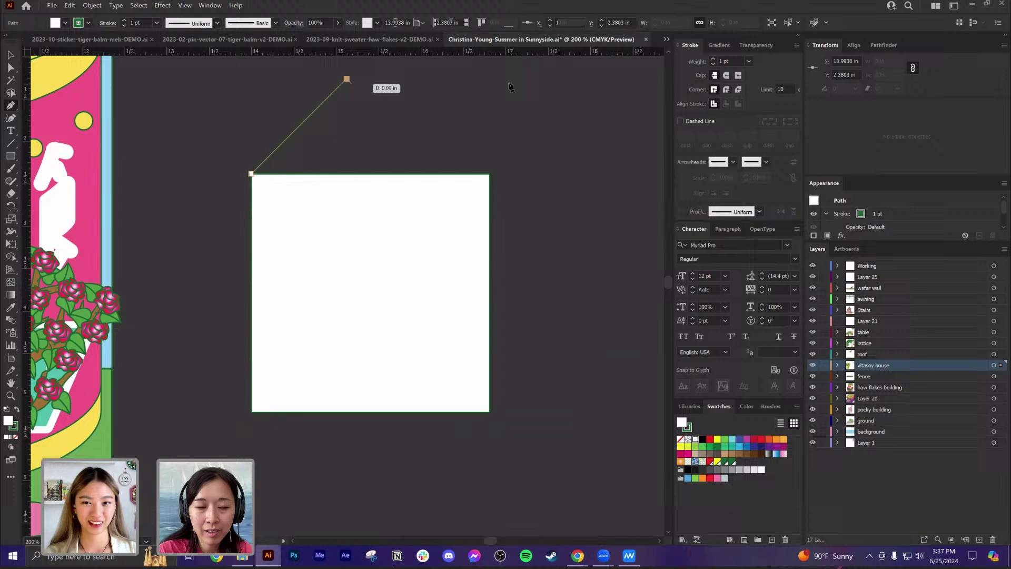
pyautogui.click(575, 78)
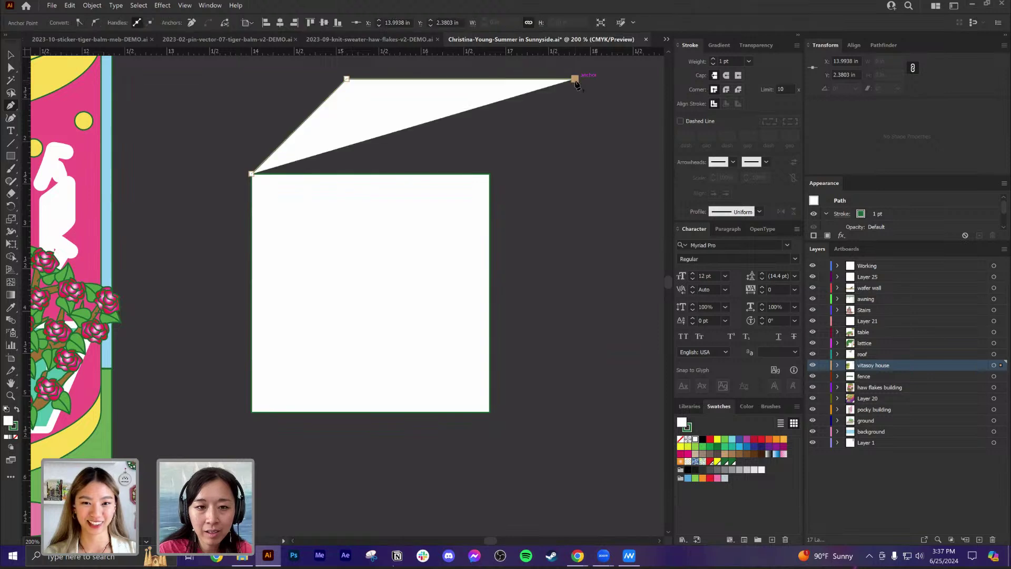
pyautogui.click(575, 423)
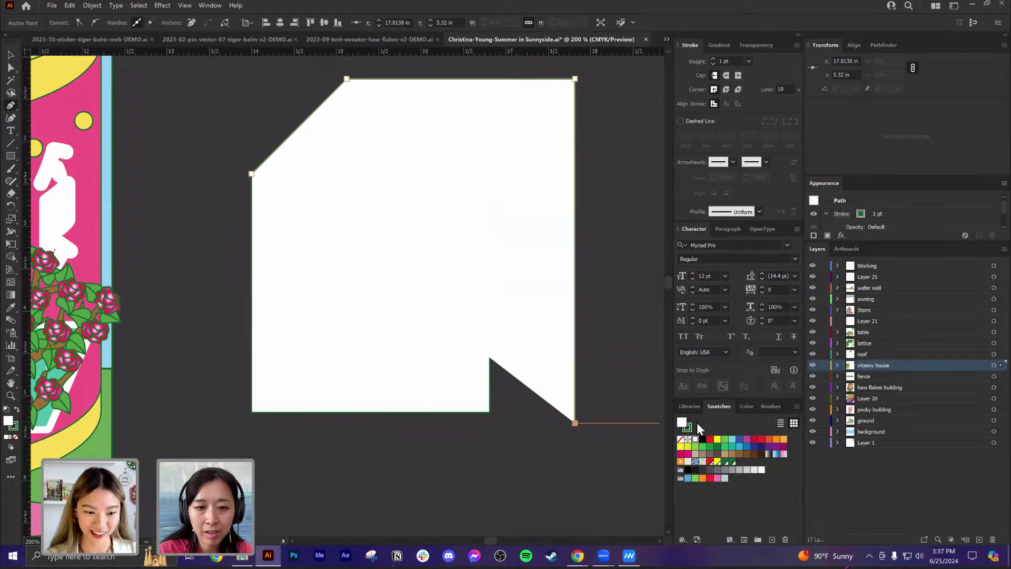
pyautogui.click(732, 441)
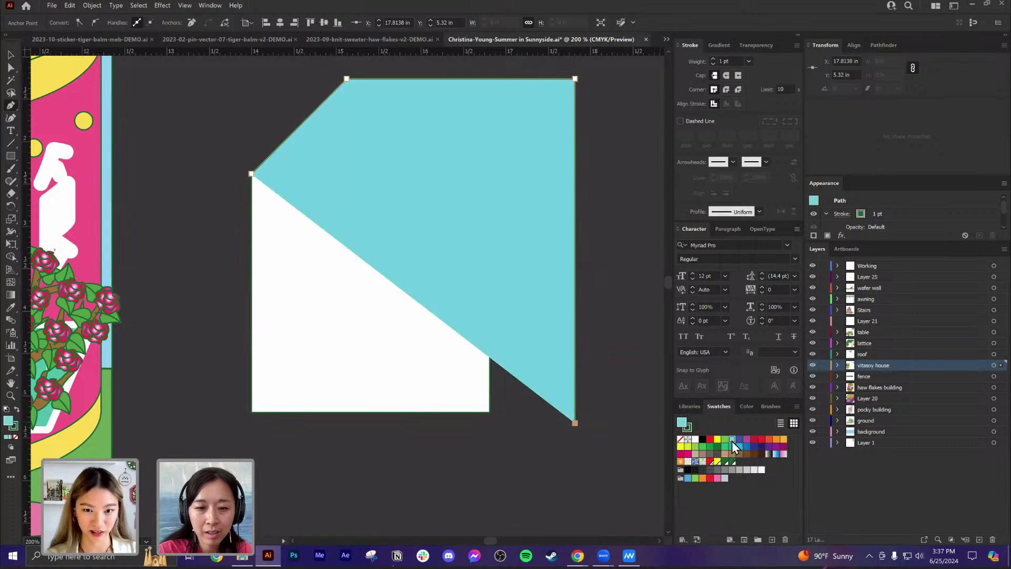
pyautogui.click(493, 419)
# Step: Draw a 45-degree line up from the square's lower-right corner and trim off the blue shape below it with the Shape Builder tool
pyautogui.press('p')
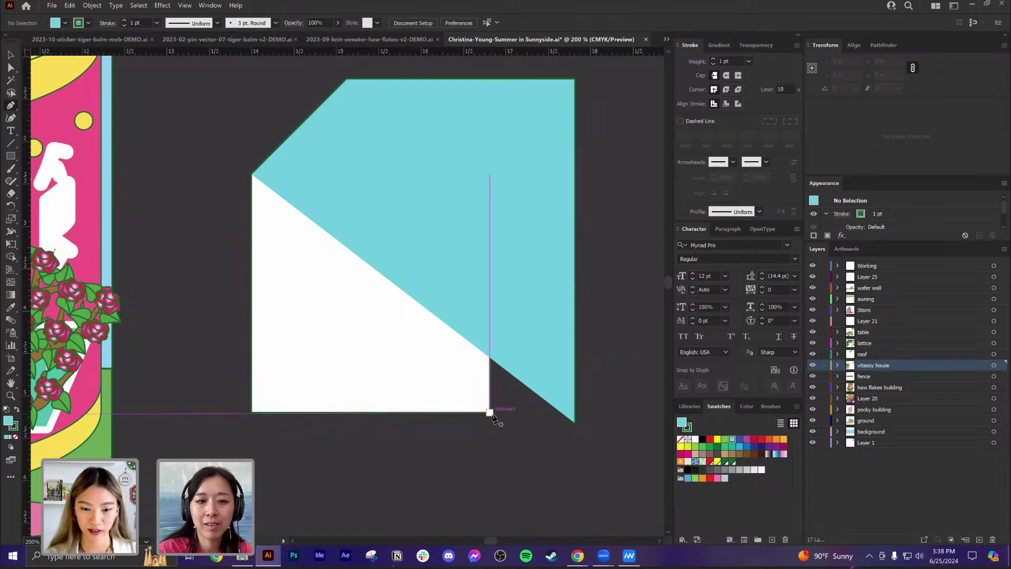
pyautogui.click(490, 413)
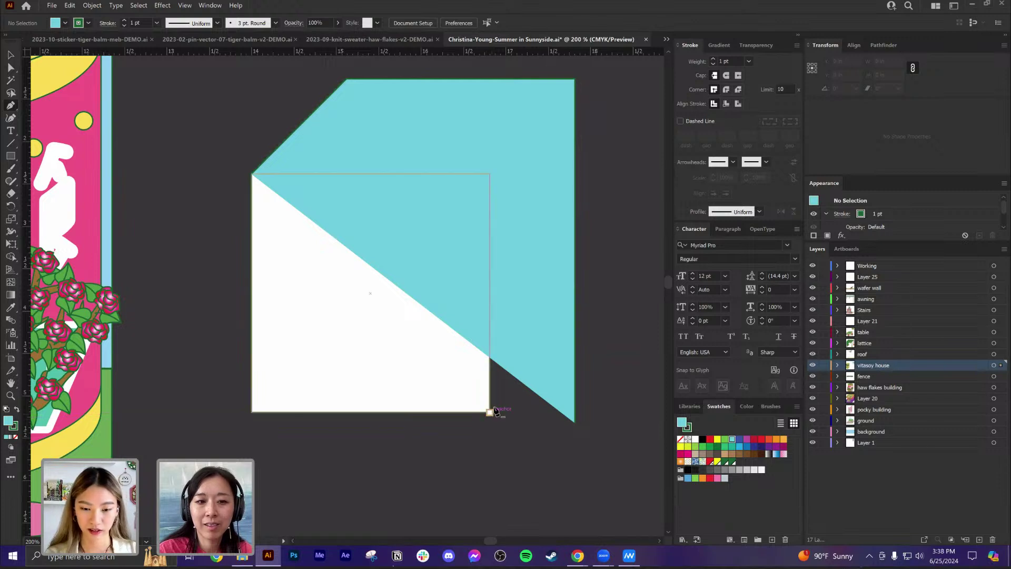
pyautogui.click(611, 277)
pyautogui.press('a')
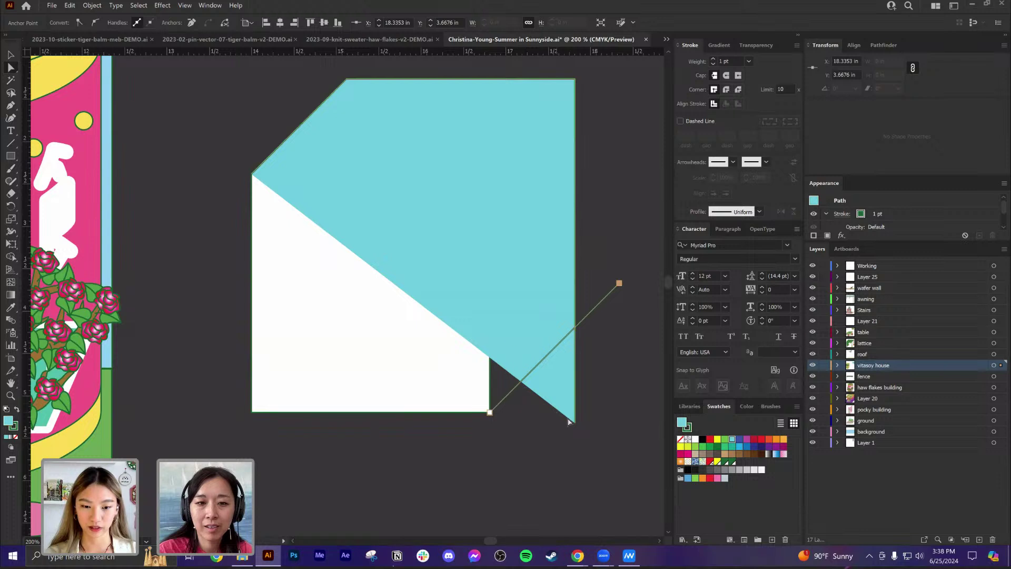
pyautogui.keyDown('shift'); pyautogui.click(527, 313); pyautogui.keyUp('shift')
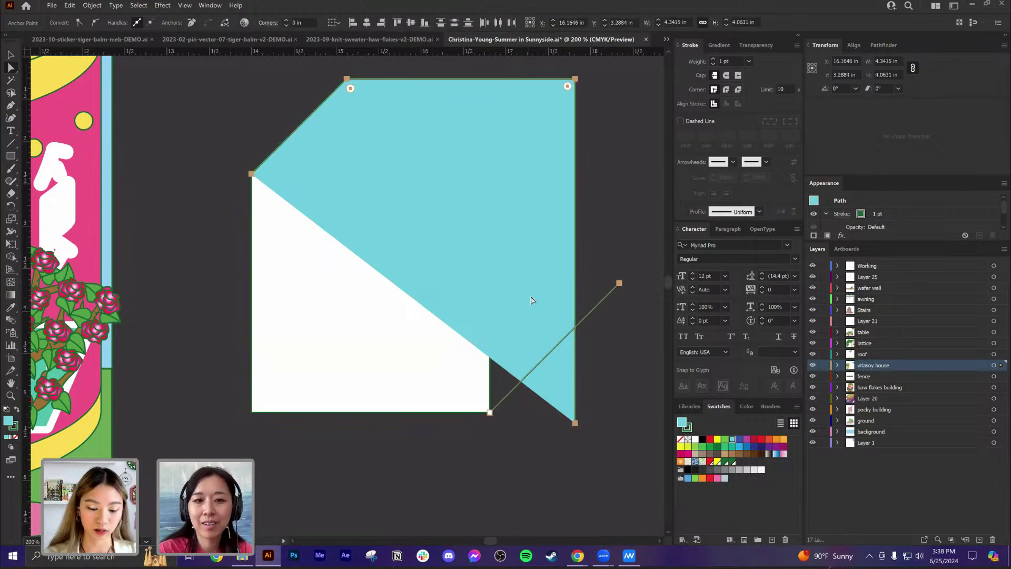
pyautogui.hotkey('shift', 'm')
pyautogui.keyDown('alt'); pyautogui.click(566, 375); pyautogui.keyUp('alt')
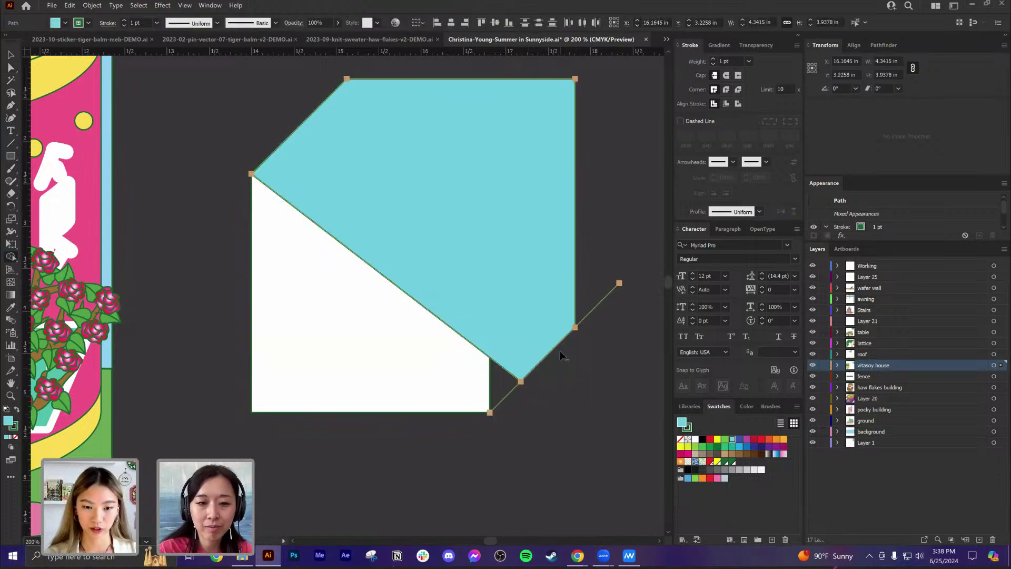
# Step: Move the blue shape's lowest anchor onto the white square's lower-right corner and delete the leftover diagonal line
pyautogui.press('a')
pyautogui.click(520, 381)
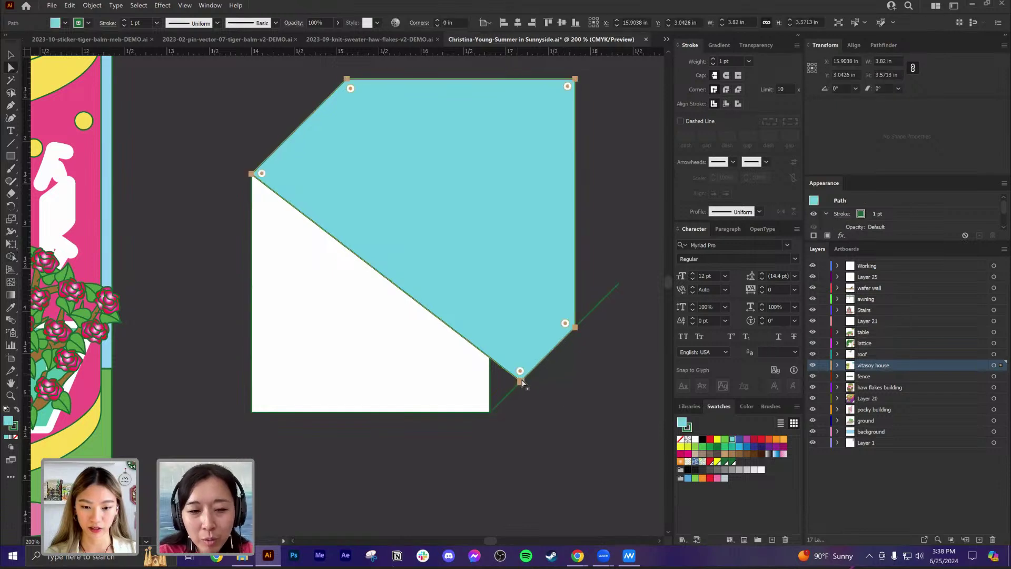
pyautogui.moveTo(520, 382); pyautogui.dragTo(490, 412)
pyautogui.click(578, 425)
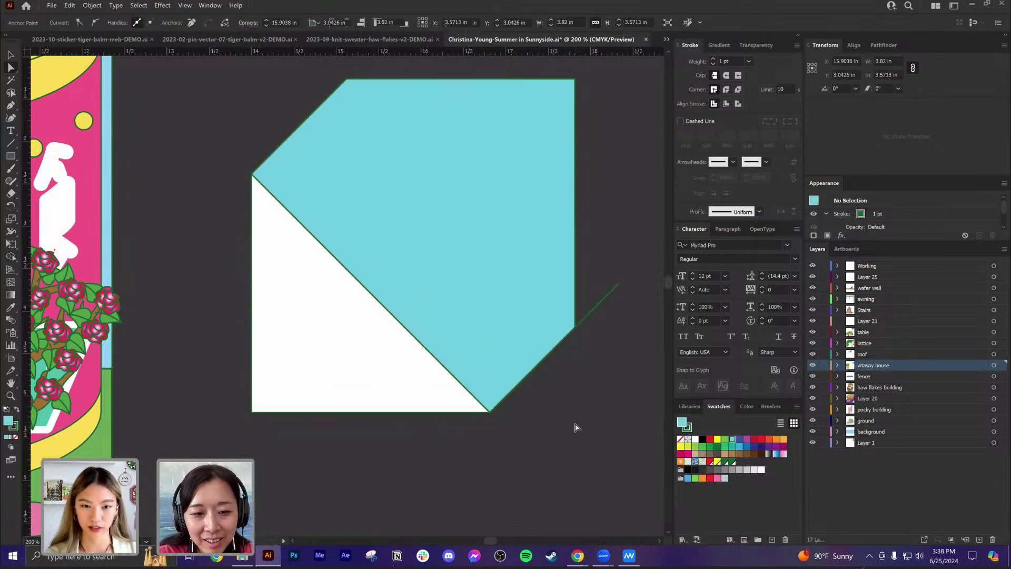
pyautogui.click(590, 311)
pyautogui.press('Delete')
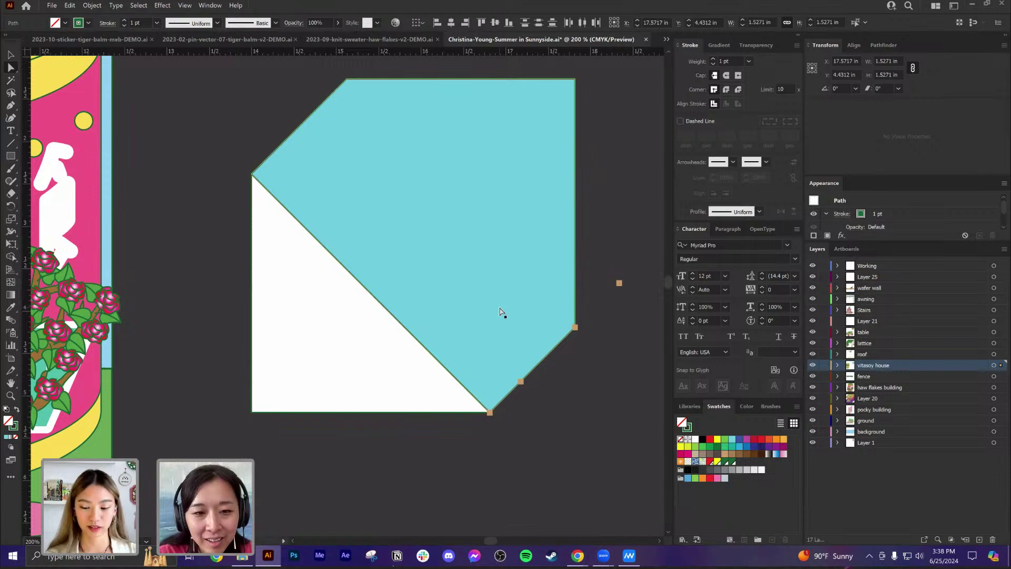
pyautogui.press('Delete')
pyautogui.scroll(-2, 493, 313)
pyautogui.scroll(-3, 442, 291)
pyautogui.hscroll(3, 443, 291)
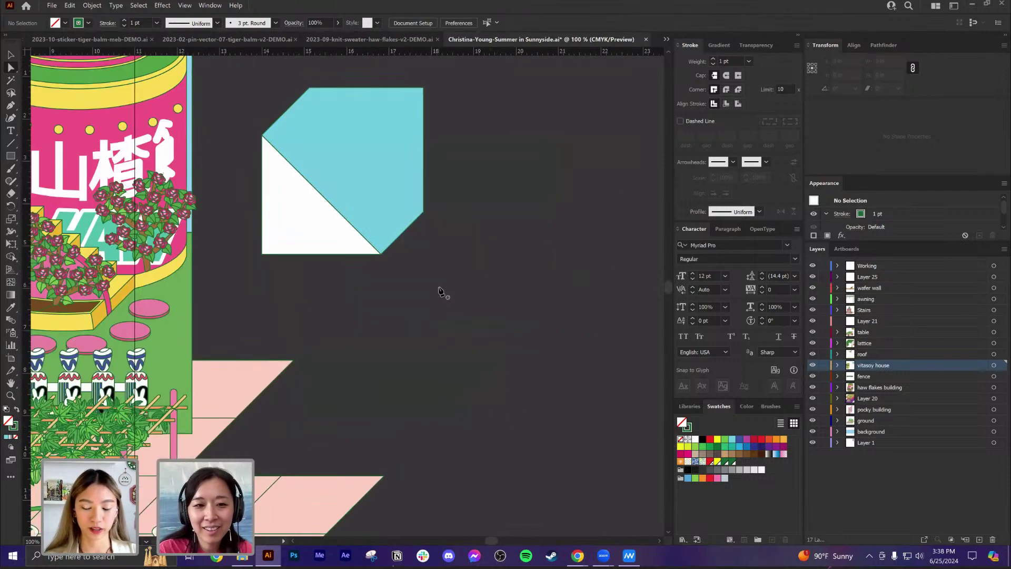
pyautogui.press('p')
pyautogui.scroll(1, 506, 398)
pyautogui.click(488, 259)
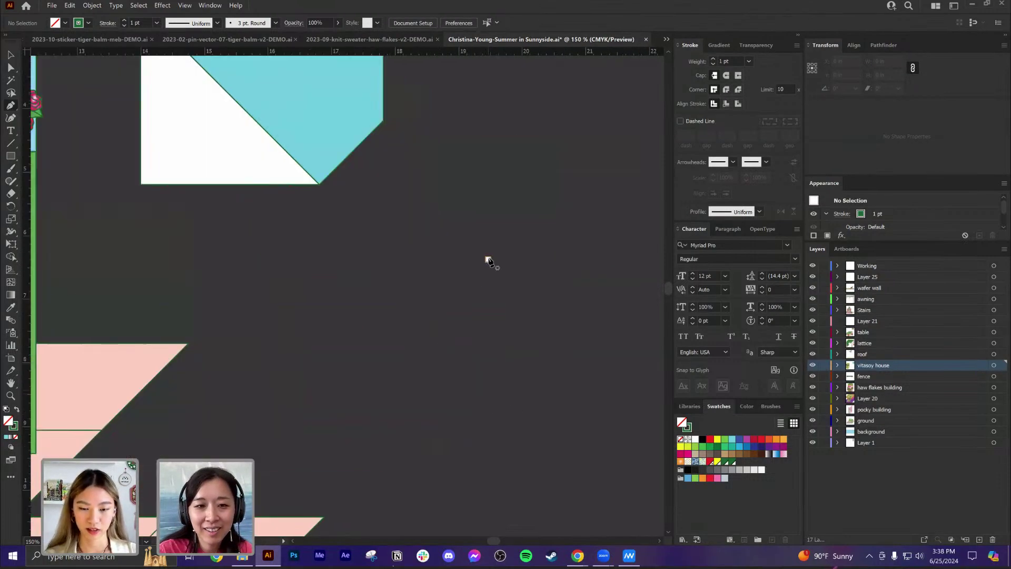
pyautogui.press('Escape')
pyautogui.scroll(-4, 316, 424)
pyautogui.hscroll(-4, 316, 424)
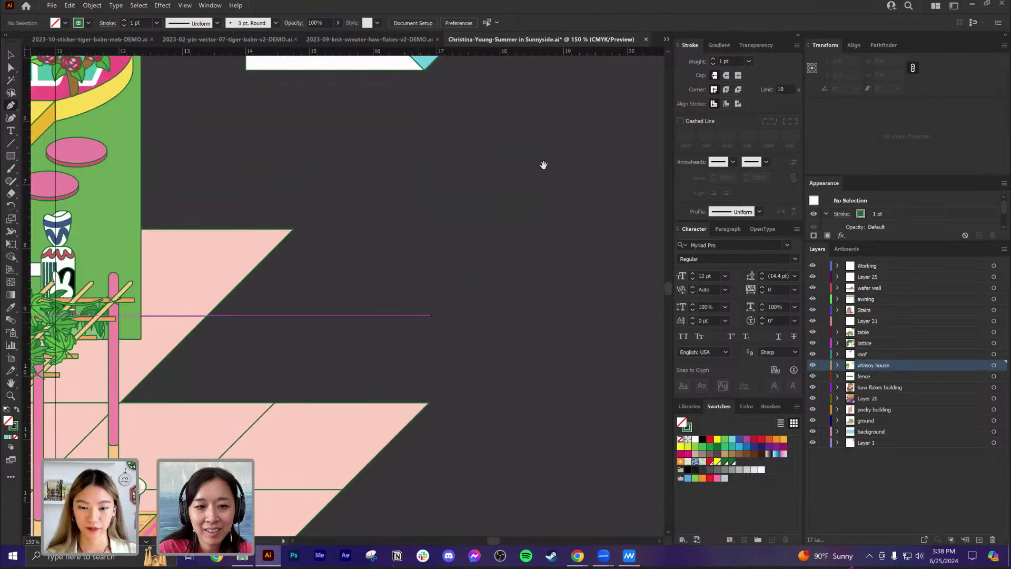
pyautogui.scroll(-2, 351, 316)
pyautogui.hscroll(-1, 350, 316)
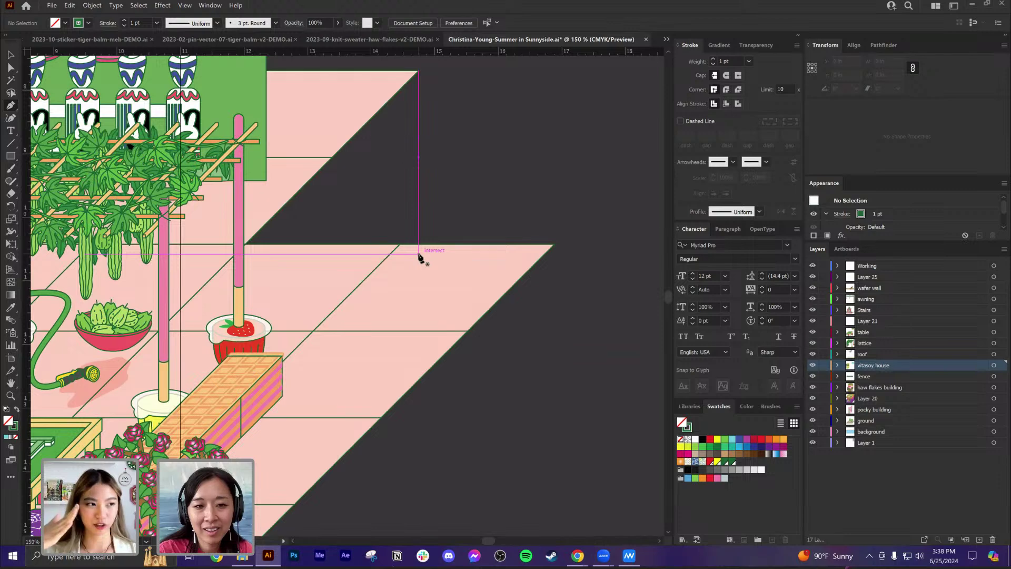
pyautogui.moveTo(567, 199)
pyautogui.mouseDown()
pyautogui.moveTo(488, 219)
pyautogui.moveTo(279, 334)
pyautogui.mouseUp()
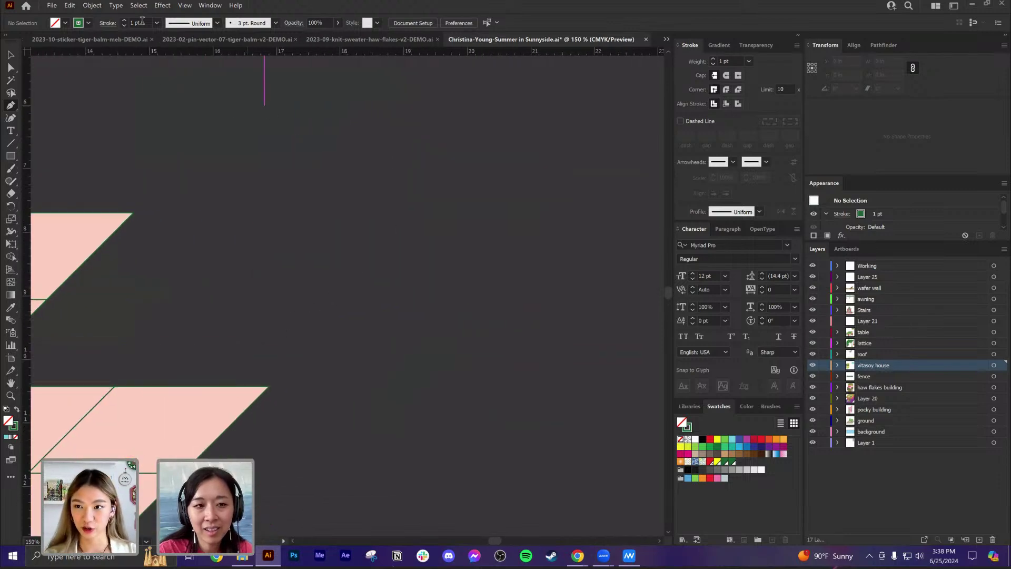
pyautogui.click(92, 6)
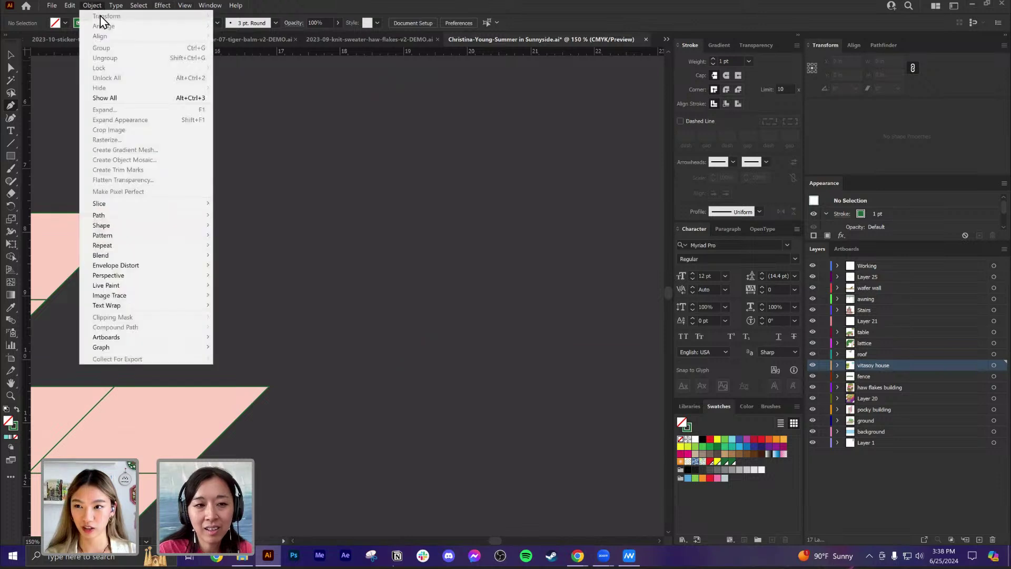
pyautogui.click(495, 216)
pyautogui.hotkey('ctrl', 'z')
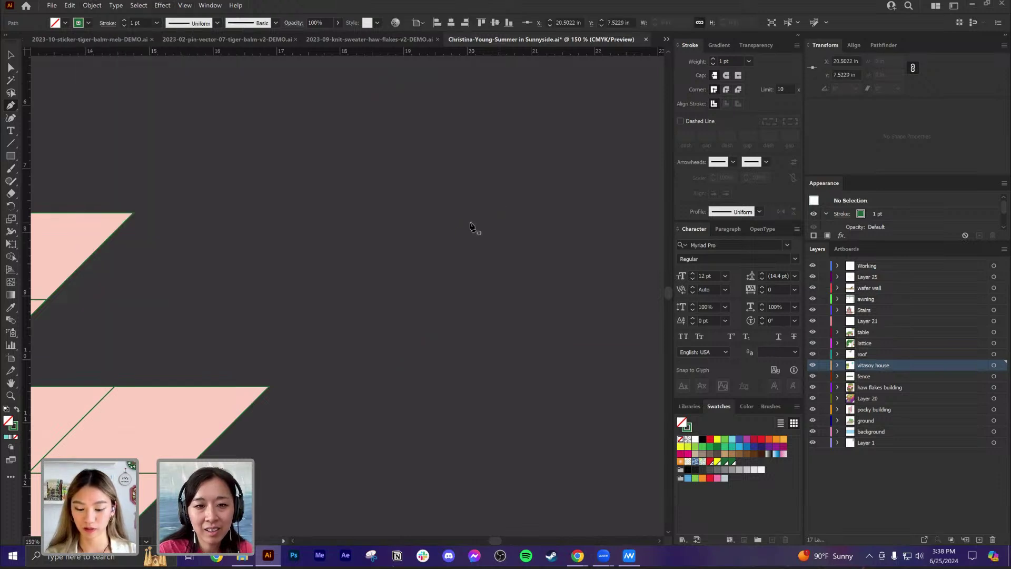
# Step: Draw a square of about 1.39 in on the empty canvas and give it the floor tiles' pink fill
pyautogui.press('m')
pyautogui.moveTo(423, 201); pyautogui.dragTo(472, 250)
pyautogui.press('v')
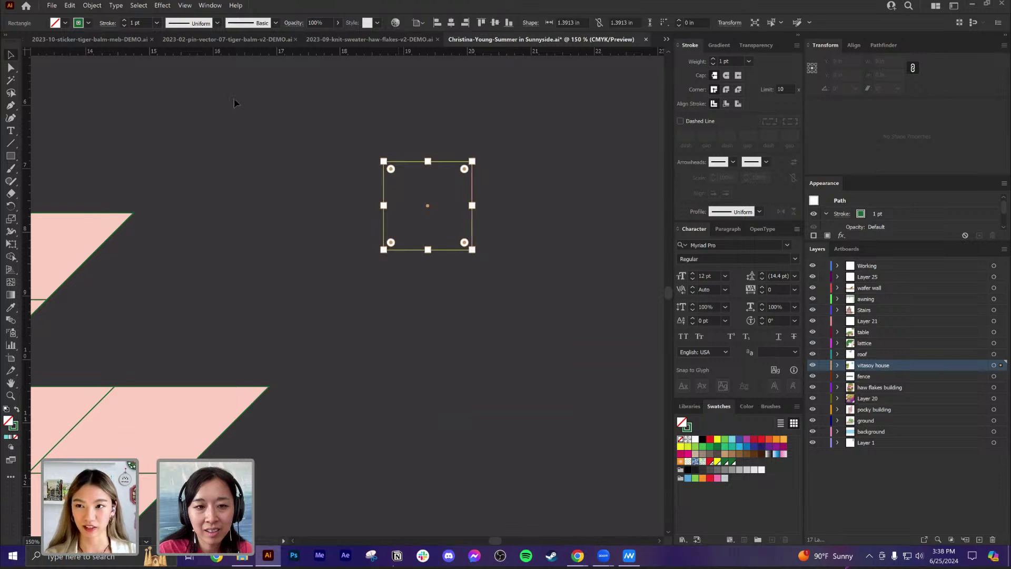
pyautogui.click(163, 422)
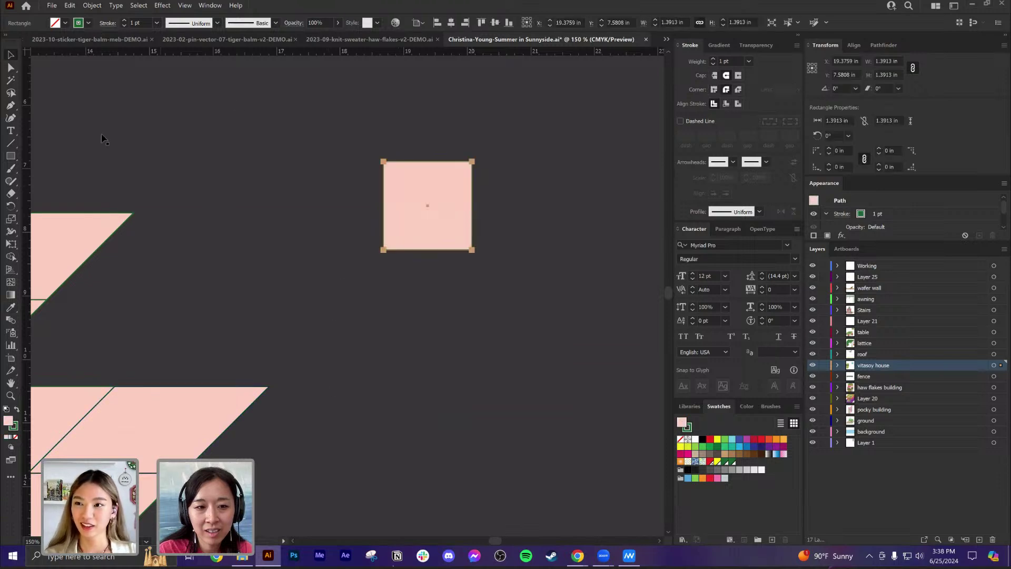
# Step: Shear the pink square horizontally into a parallelogram about 2.78 in wide
pyautogui.click(93, 6)
pyautogui.moveTo(100, 17)
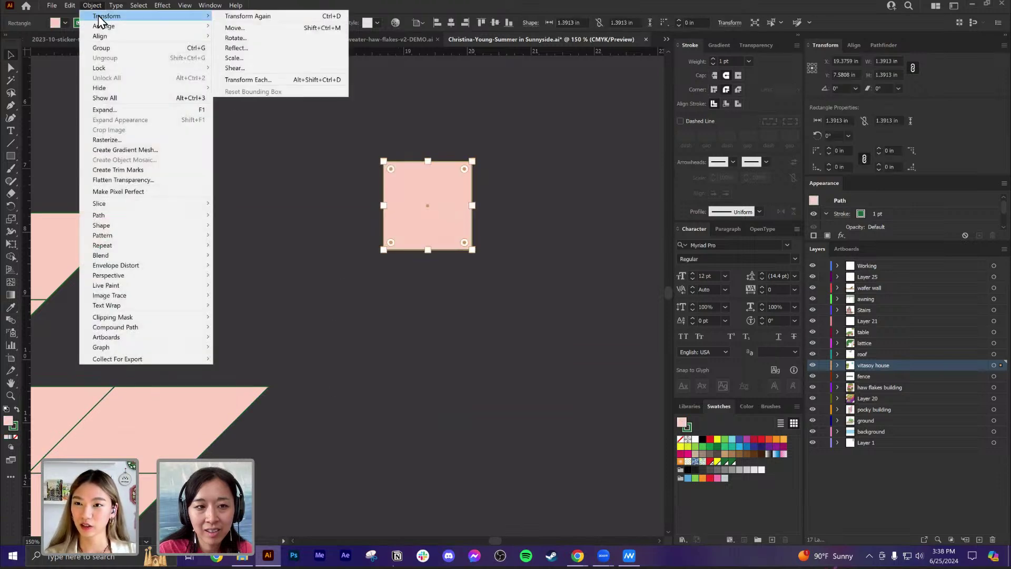
pyautogui.click(261, 68)
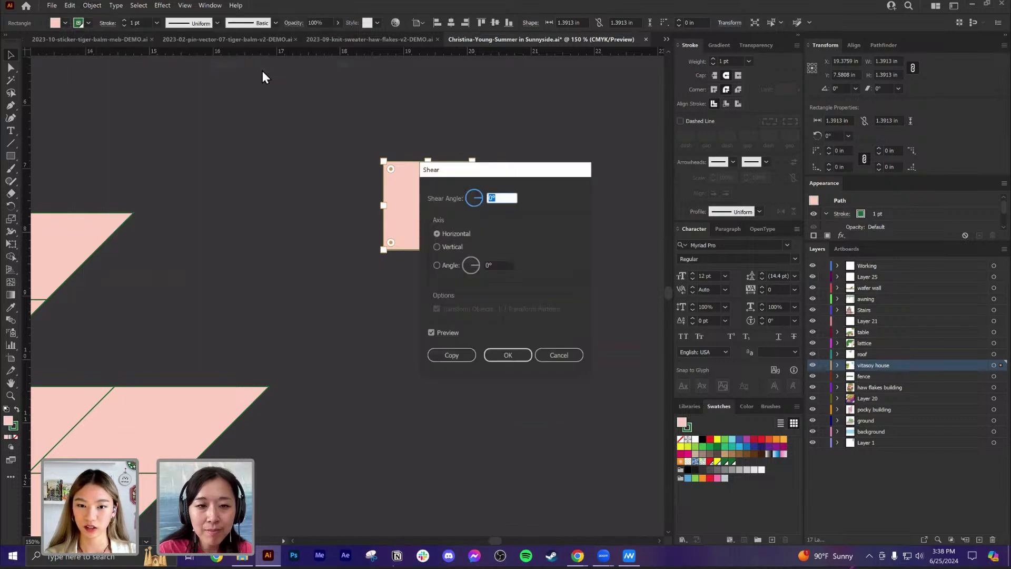
pyautogui.click(514, 355)
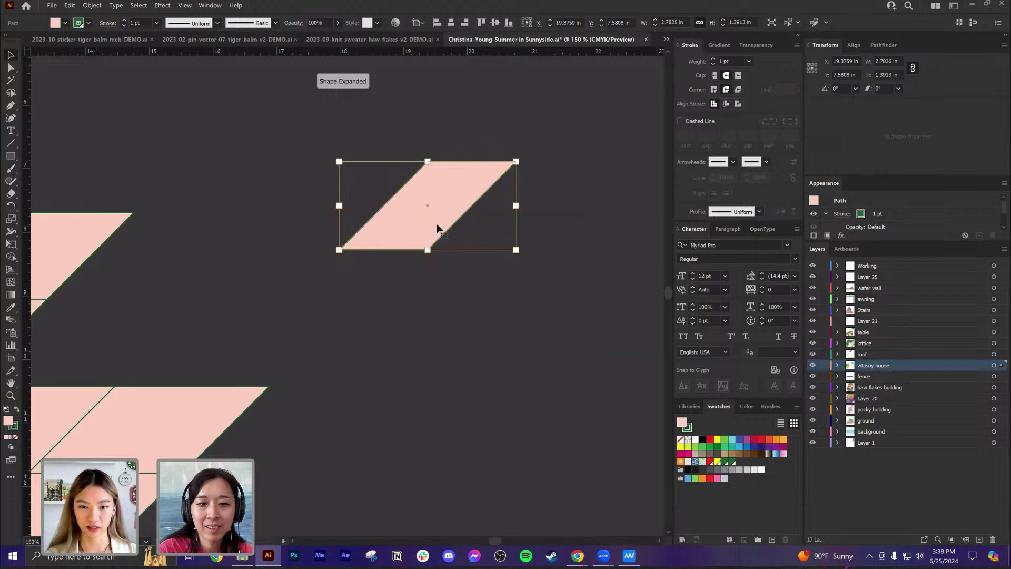
# Step: Draw a pink shape with the Pen tool beside the sheared tile, with horizontal top and bottom edges and a 45-degree right side
pyautogui.click(459, 291)
pyautogui.press('p')
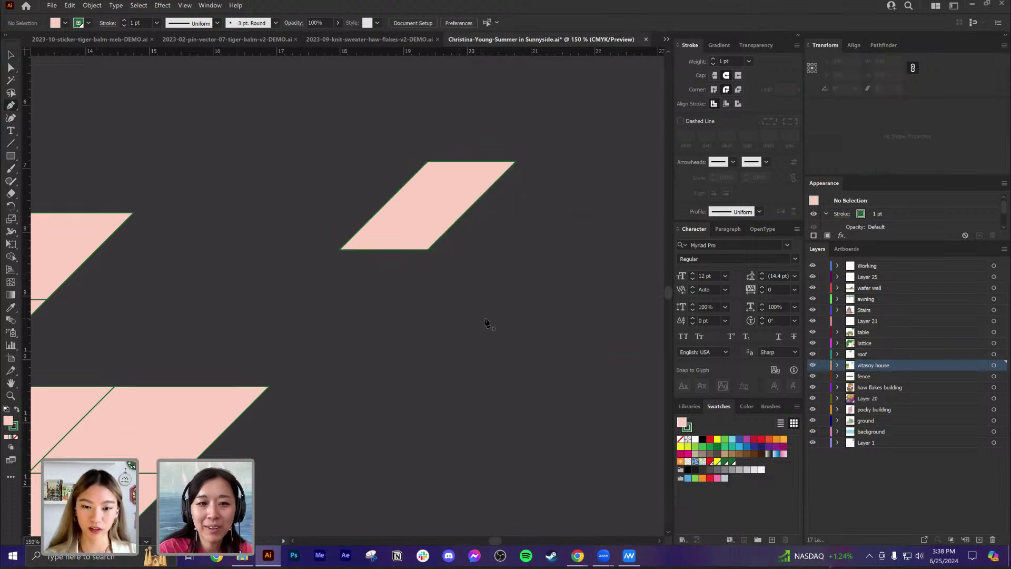
pyautogui.moveTo(485, 306); pyautogui.dragTo(444, 247)
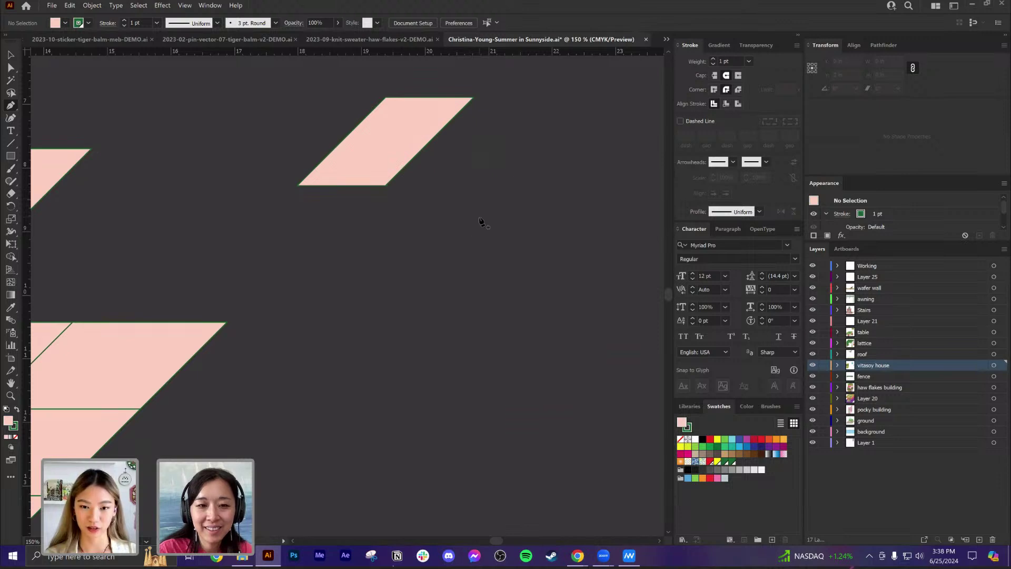
pyautogui.click(480, 216)
pyautogui.click(606, 217)
pyautogui.click(529, 294)
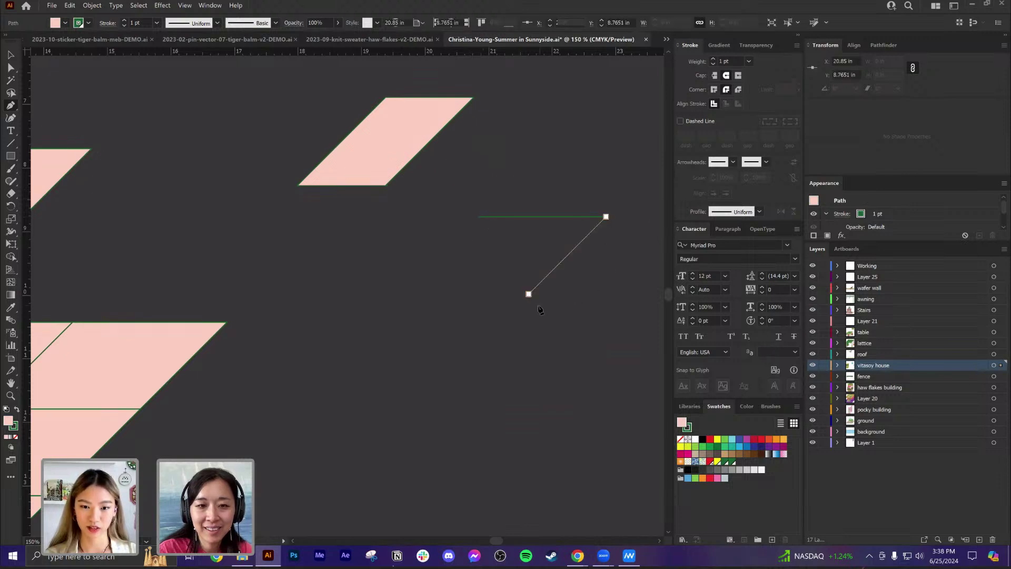
pyautogui.click(606, 216)
pyautogui.click(480, 217)
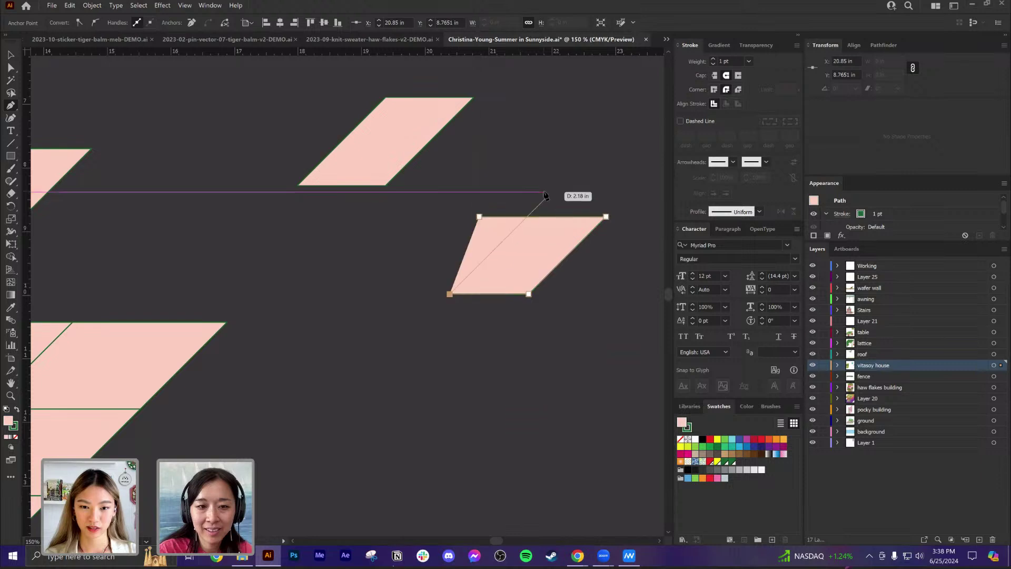
# Step: Add a 45-degree diagonal from the shape's lower-left corner that overshoots its top edge
pyautogui.click(548, 196)
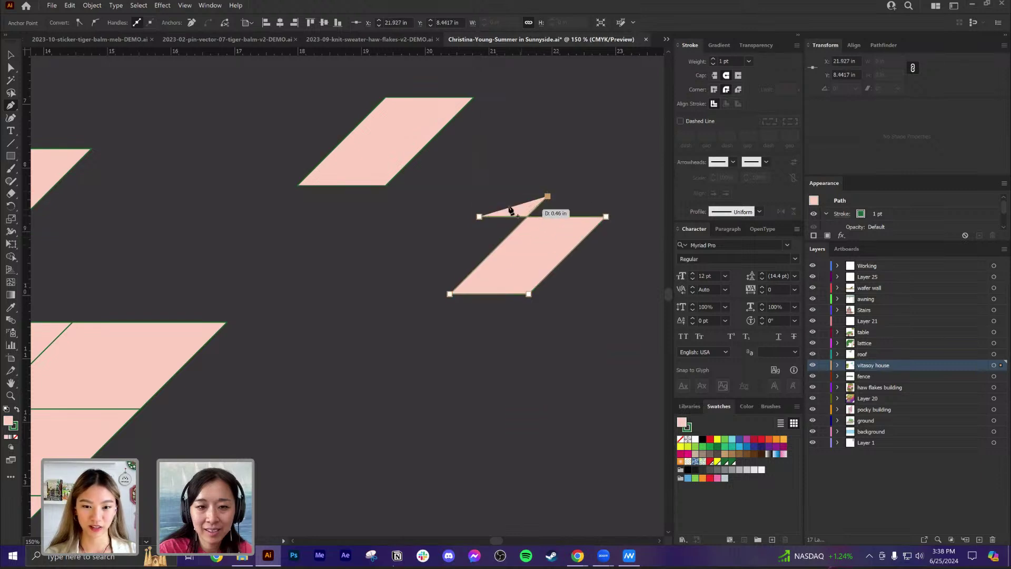
pyautogui.hotkey('ctrl', 'z')
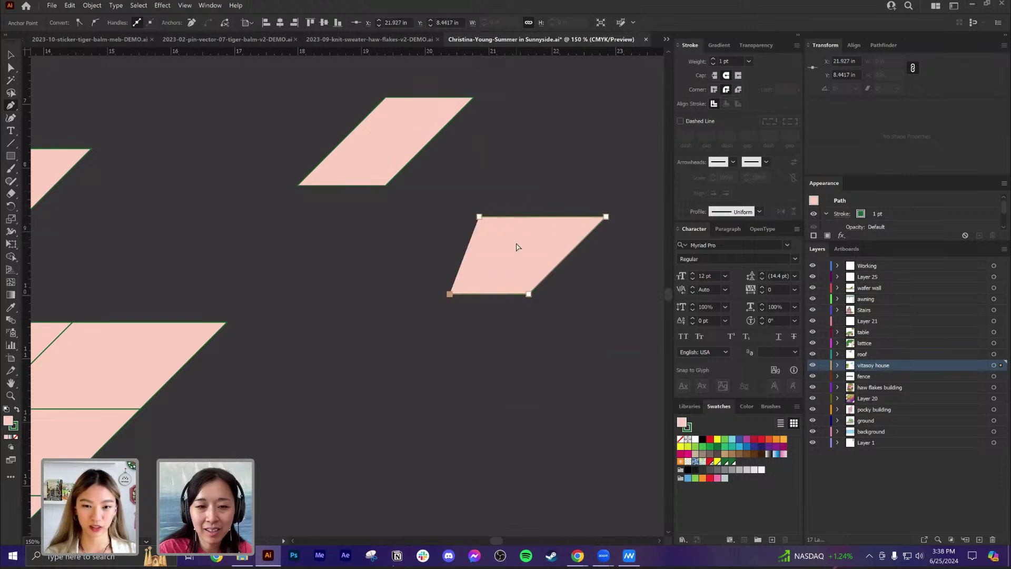
pyautogui.click(451, 294)
pyautogui.click(560, 185)
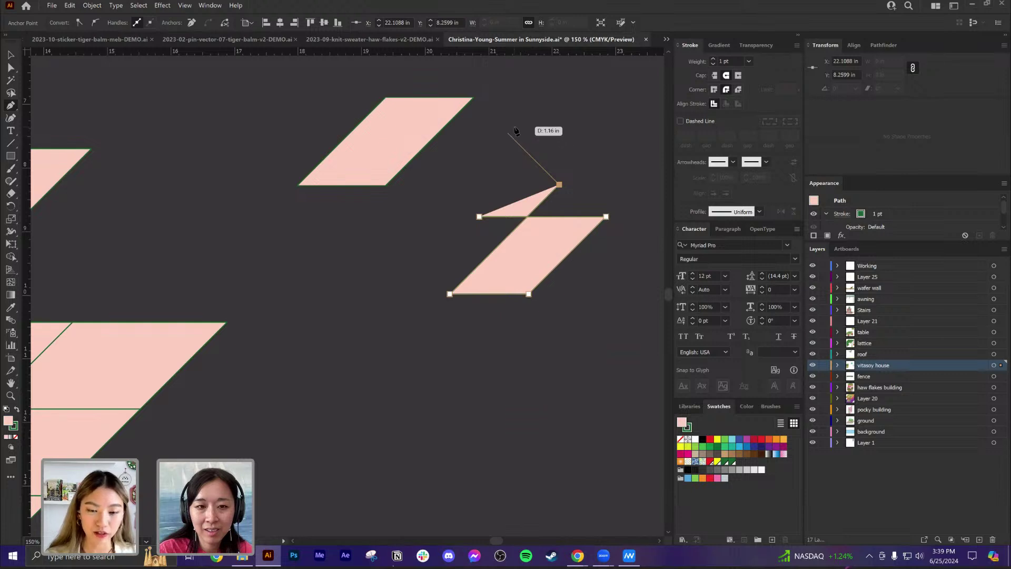
# Step: Remove the excess triangle above the top edge with the Shape Builder tool and move the remaining parallelogram closer to the sheared tile
pyautogui.hotkey('shift', 'm')
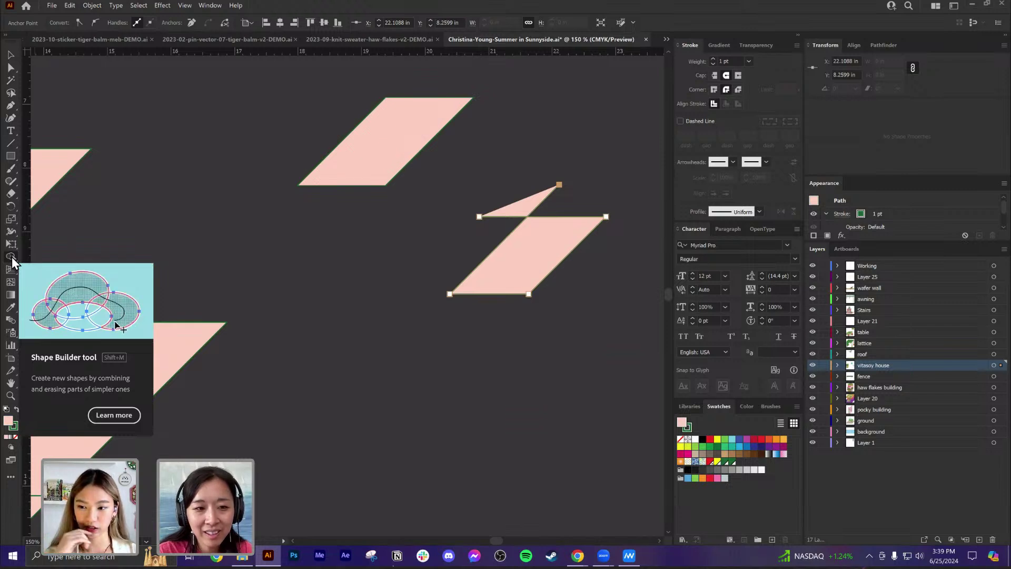
pyautogui.keyDown('alt'); pyautogui.click(521, 211); pyautogui.keyUp('alt')
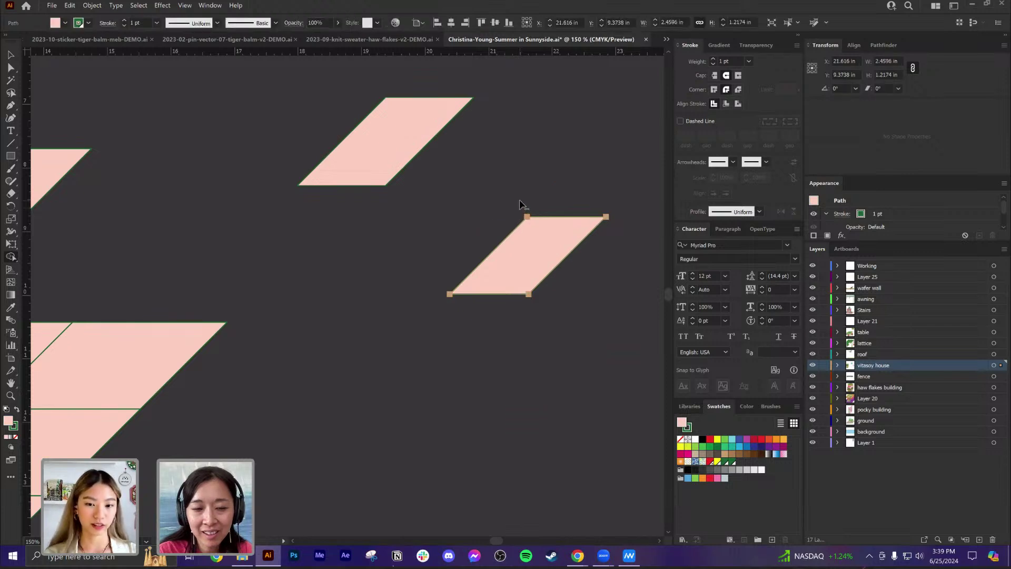
pyautogui.press('a')
pyautogui.moveTo(549, 229)
pyautogui.mouseDown()
pyautogui.moveTo(428, 243)
pyautogui.moveTo(481, 223)
pyautogui.moveTo(492, 203)
pyautogui.mouseUp()
pyautogui.click(532, 151)
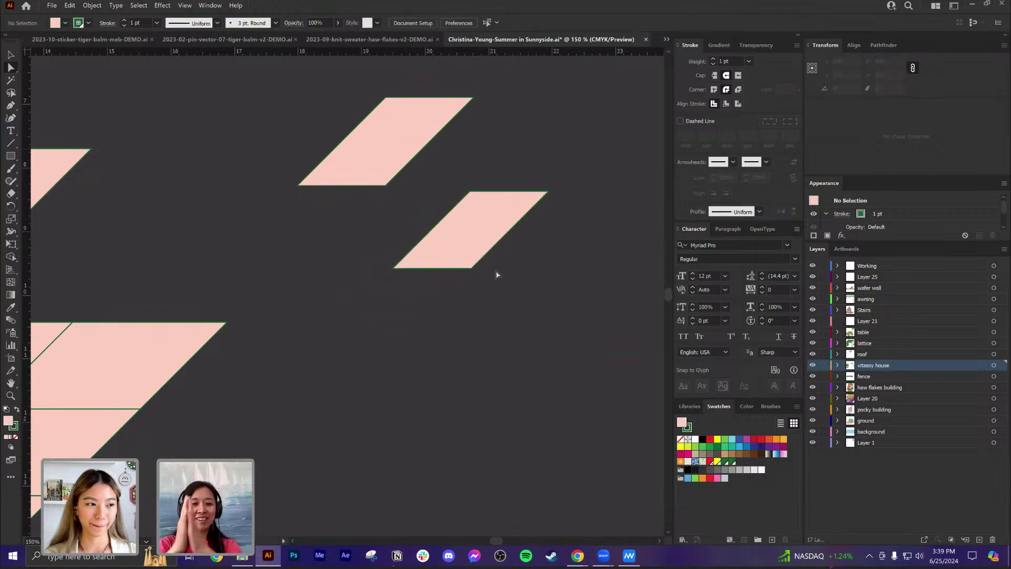
# Step: Delete the two pink practice tiles and the blue-and-white box shapes beside the illustration
pyautogui.scroll(-2, 473, 295)
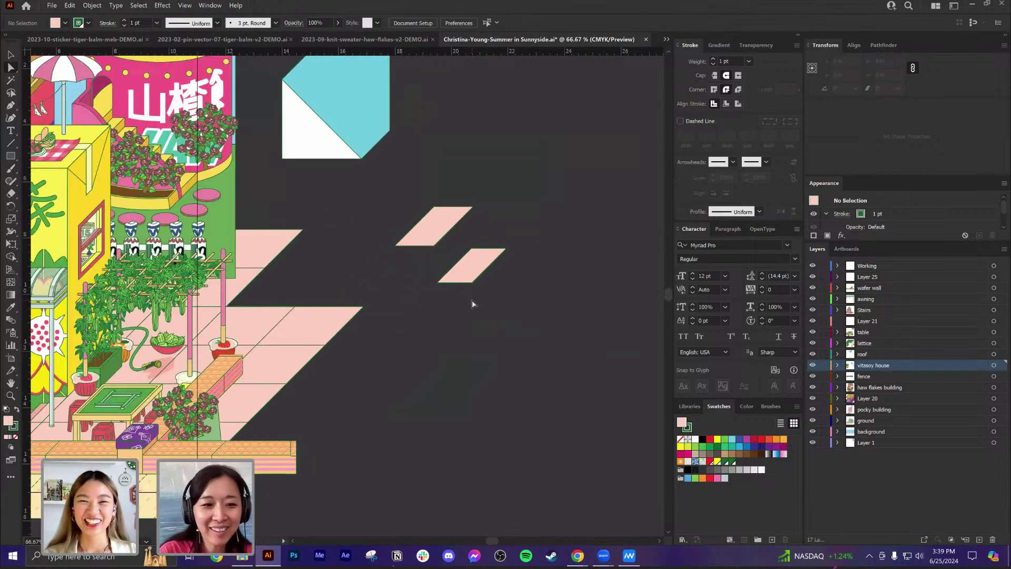
pyautogui.press('v')
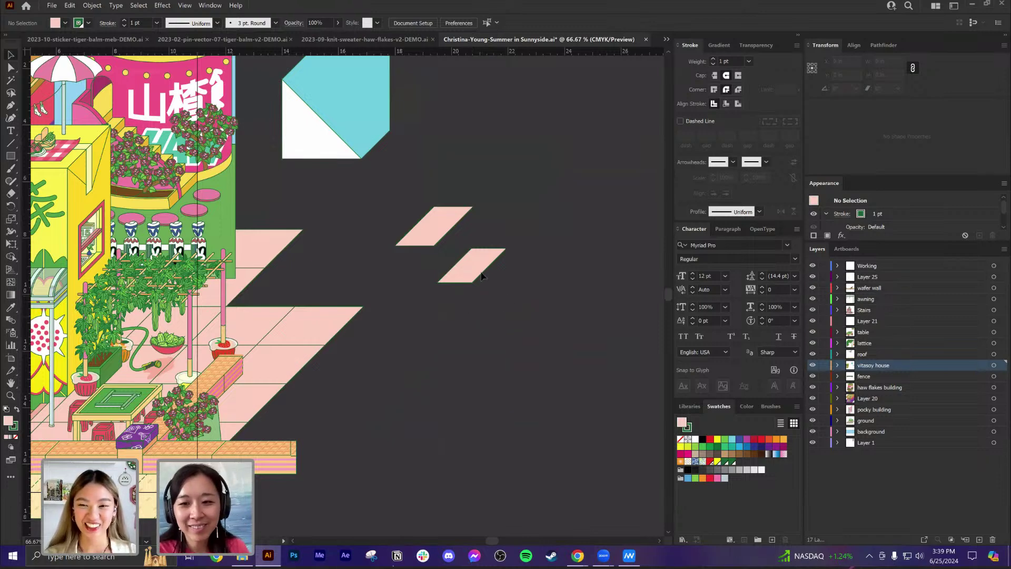
pyautogui.moveTo(505, 291); pyautogui.dragTo(424, 186)
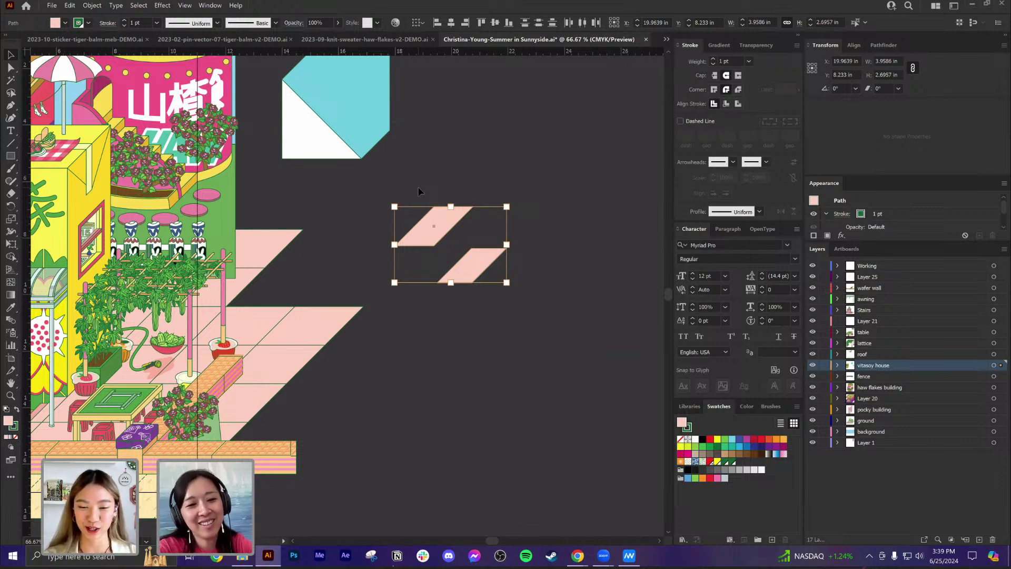
pyautogui.press('Delete')
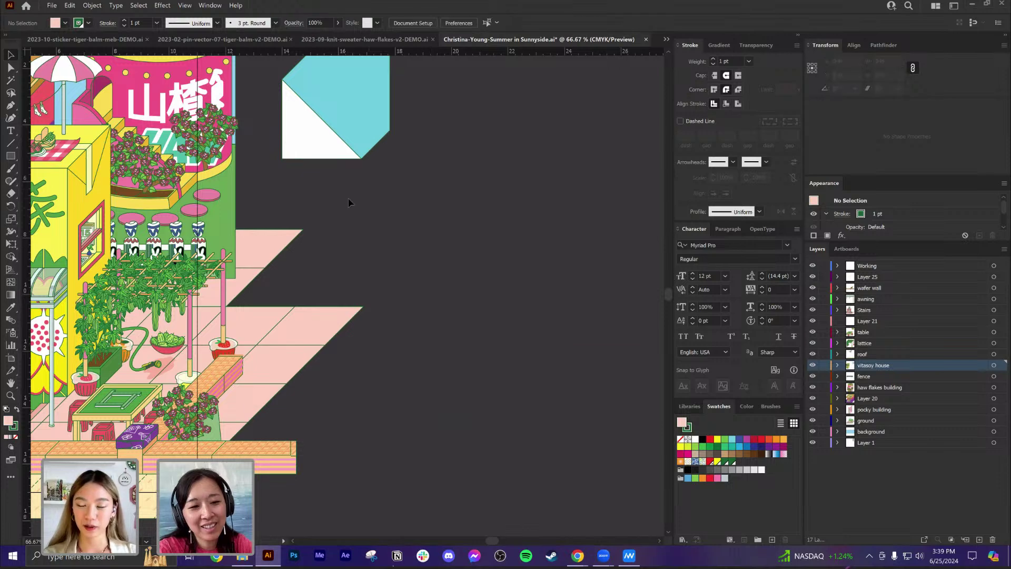
pyautogui.scroll(1, 515, 308)
pyautogui.scroll(3, 443, 219)
pyautogui.hscroll(-3, 442, 219)
pyautogui.click(443, 219)
pyautogui.press('Delete')
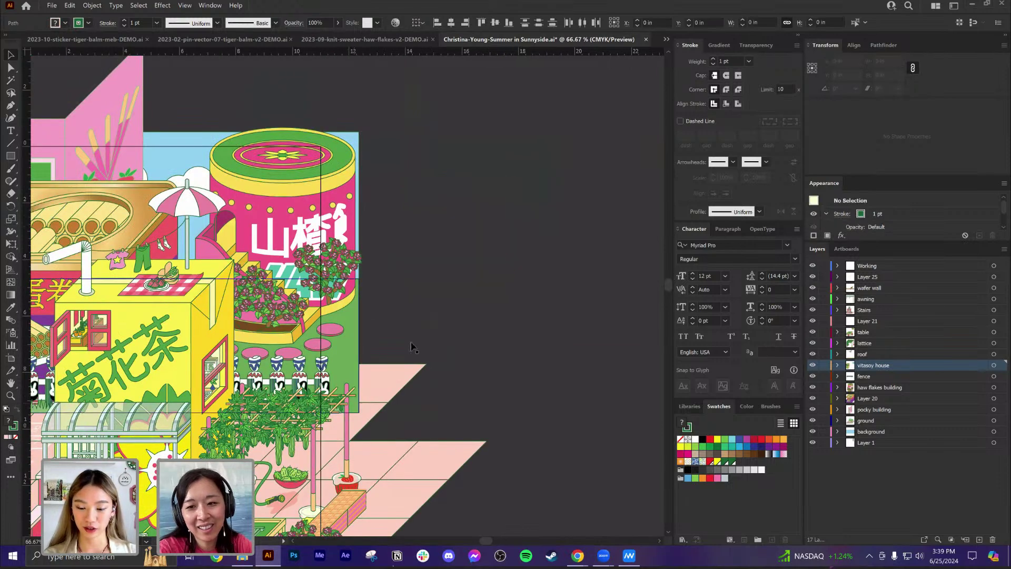
# Step: Switch to the 2024-06-adobe-live-demo.ai document and zoom in on the red backing card with the bao steamer and yellow flower
pyautogui.scroll(-1, 337, 224)
pyautogui.moveTo(449, 176); pyautogui.dragTo(666, 41)
pyautogui.scroll(1, 561, 231)
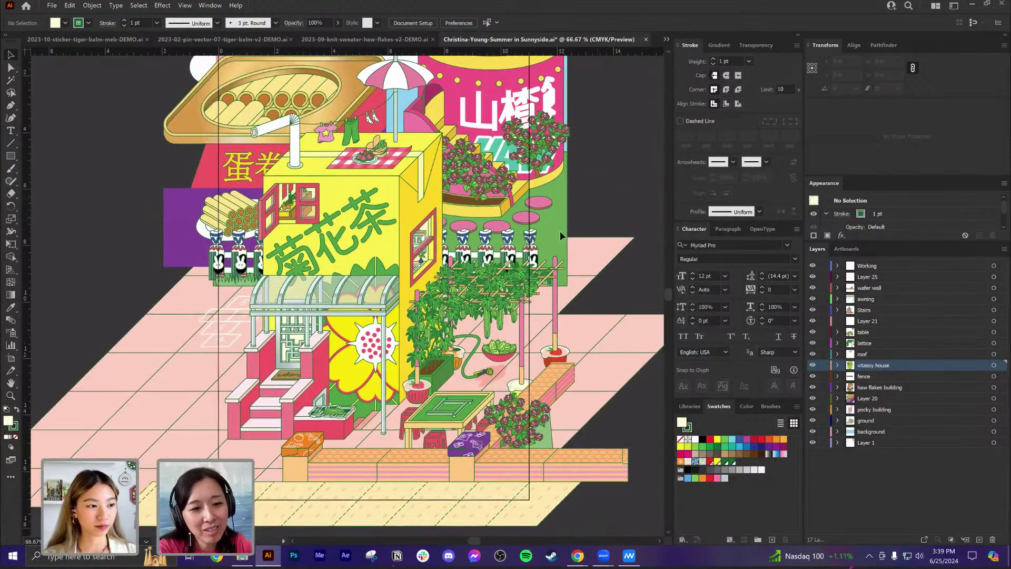
pyautogui.hscroll(1, 560, 231)
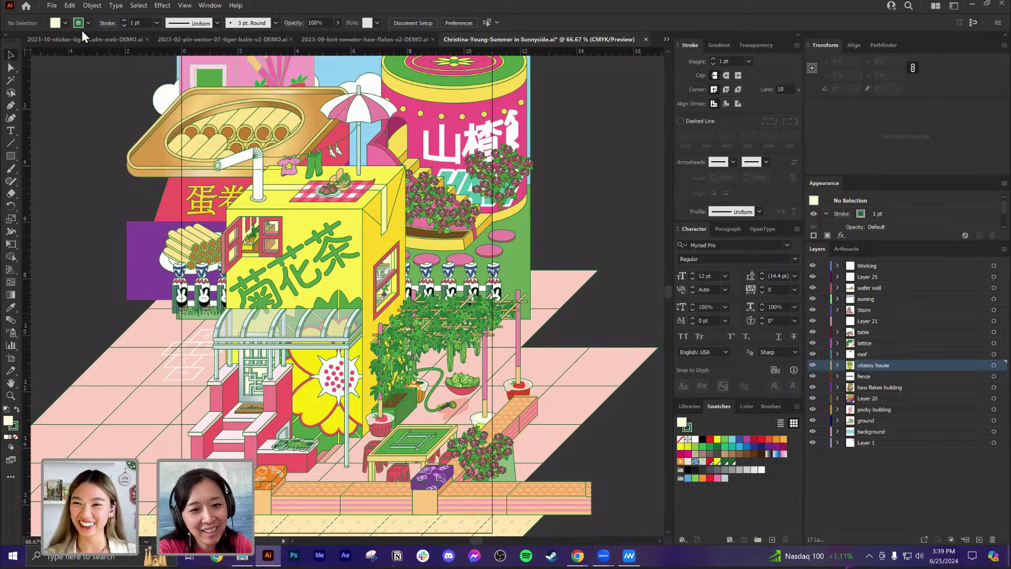
pyautogui.click(81, 44)
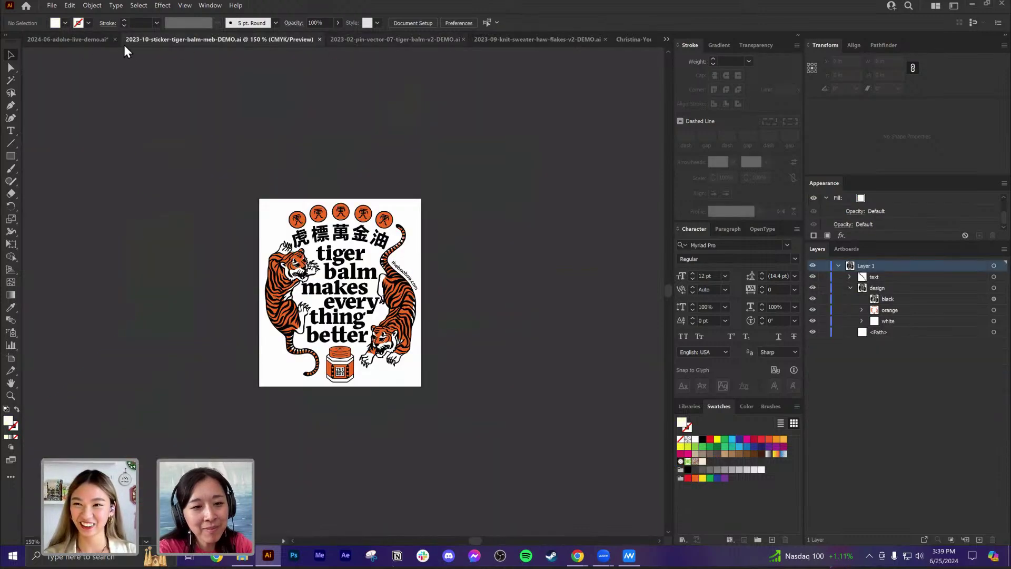
pyautogui.click(93, 44)
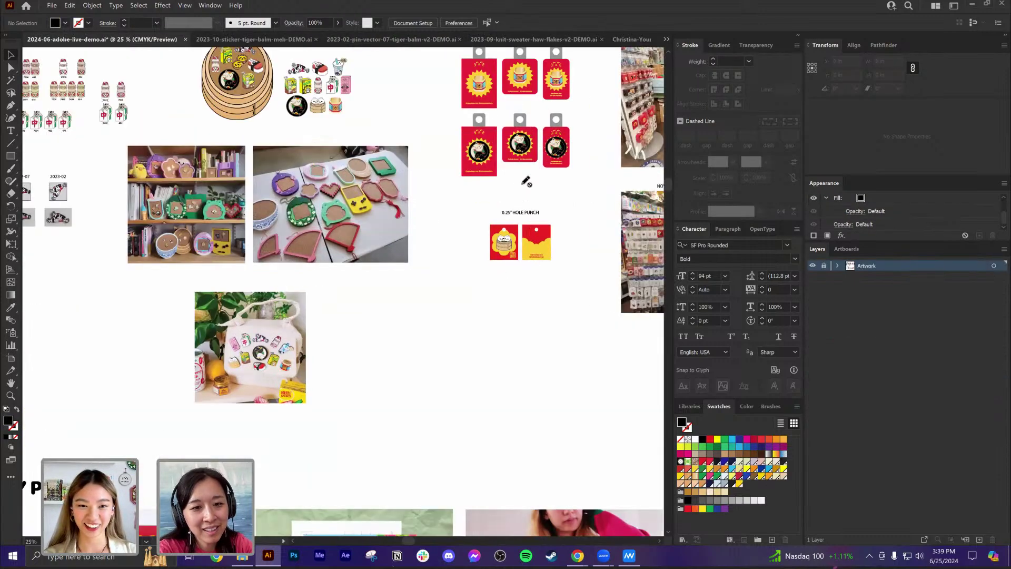
pyautogui.scroll(7, 527, 182)
pyautogui.hscroll(2, 558, 169)
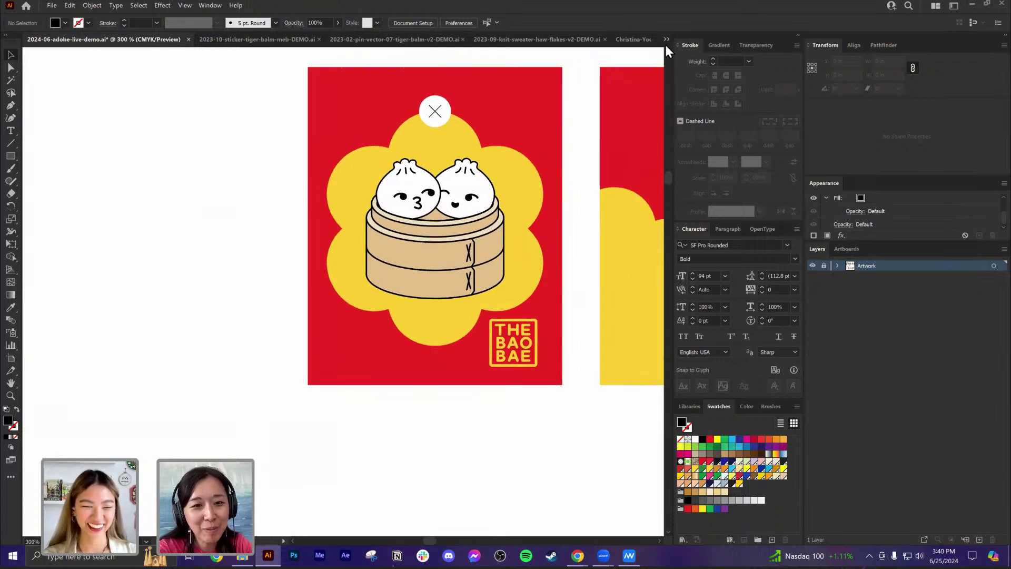
# Step: Unlock the Artwork layer and draw a black circle about 1 in across on the blank area beside the backing card
pyautogui.click(10, 157)
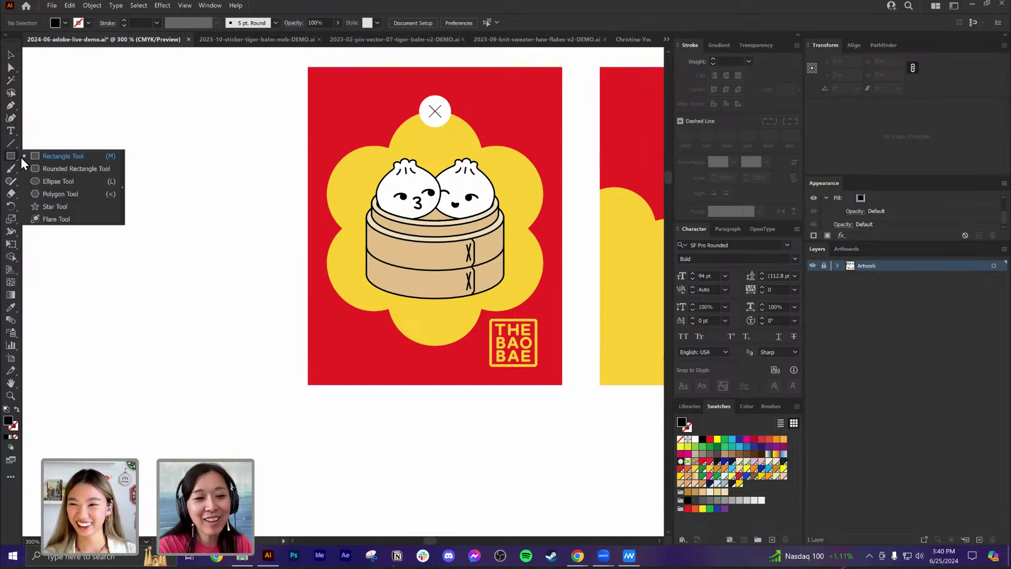
pyautogui.click(52, 182)
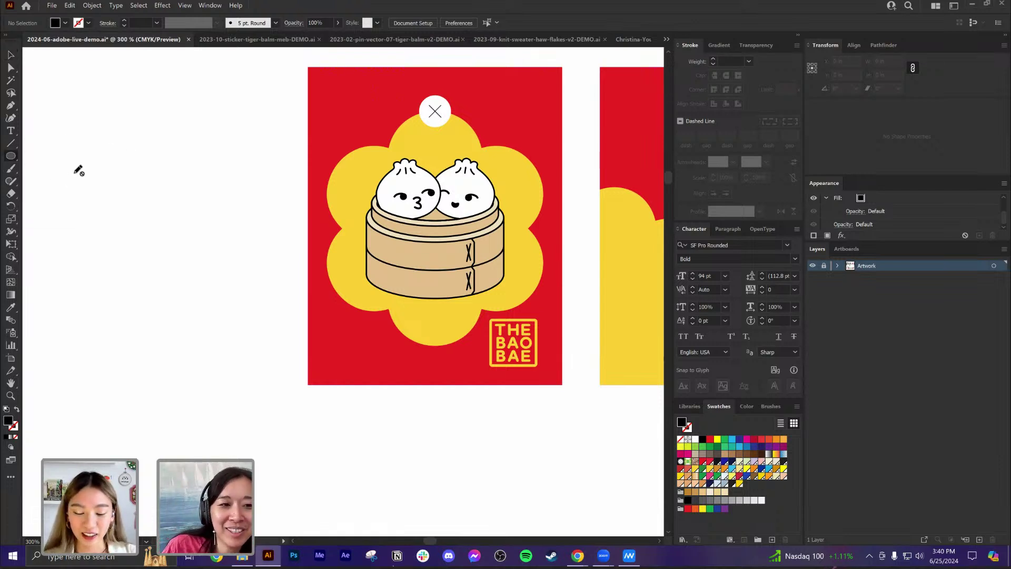
pyautogui.press('m')
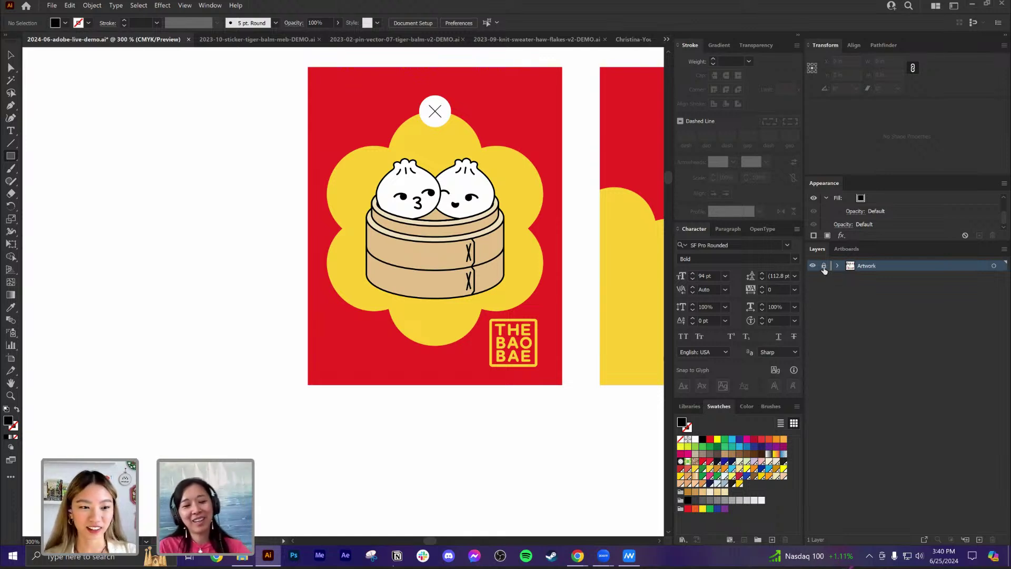
pyautogui.moveTo(201, 276); pyautogui.dragTo(495, 287)
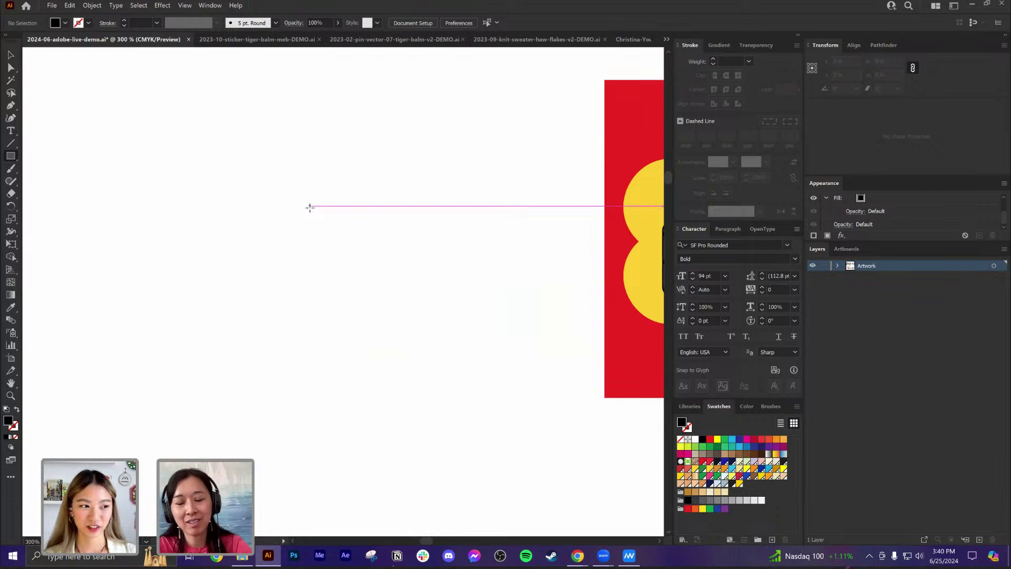
pyautogui.moveTo(310, 207); pyautogui.dragTo(350, 244)
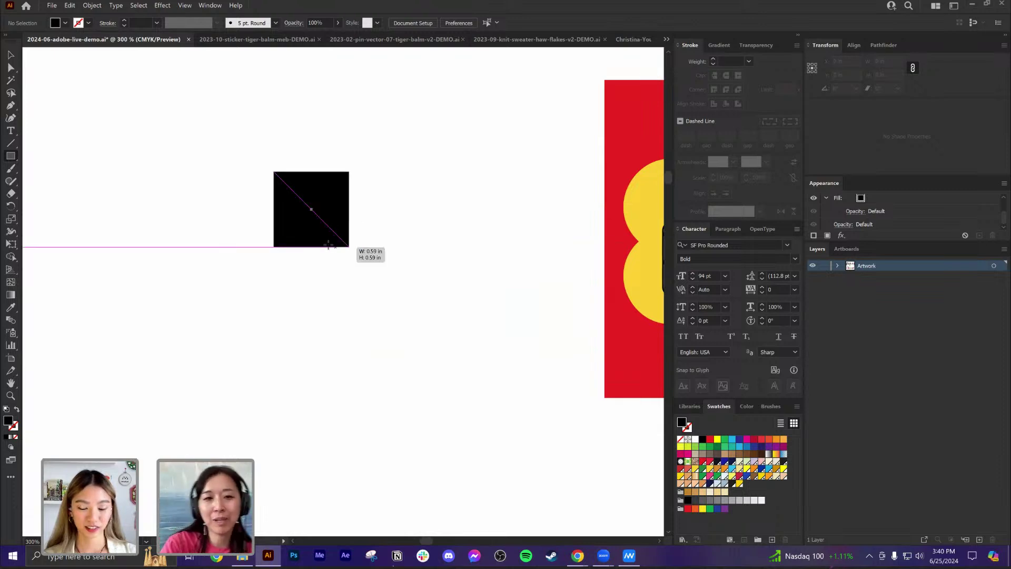
pyautogui.hotkey('ctrl', 'z')
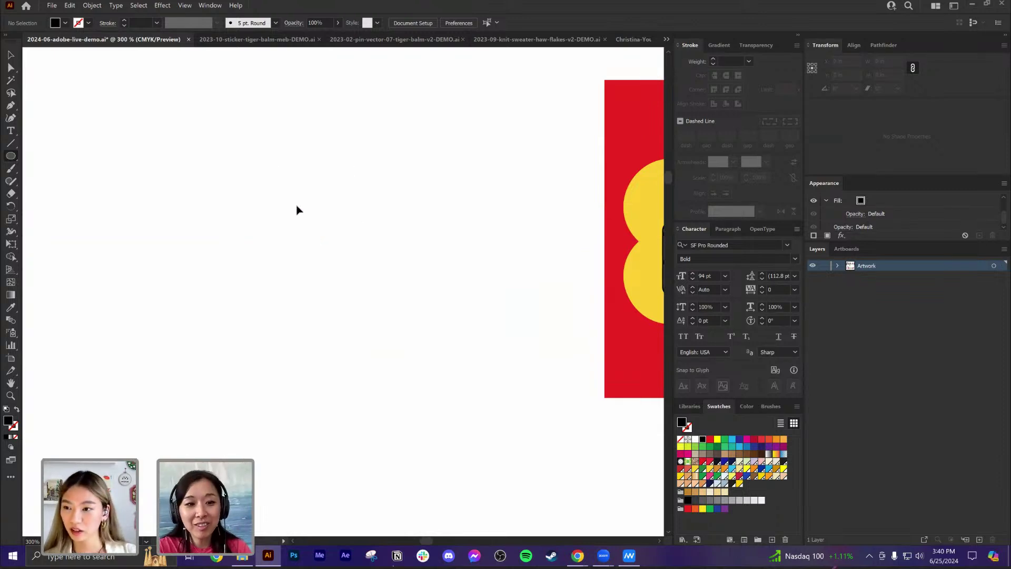
pyautogui.moveTo(298, 206); pyautogui.dragTo(354, 269)
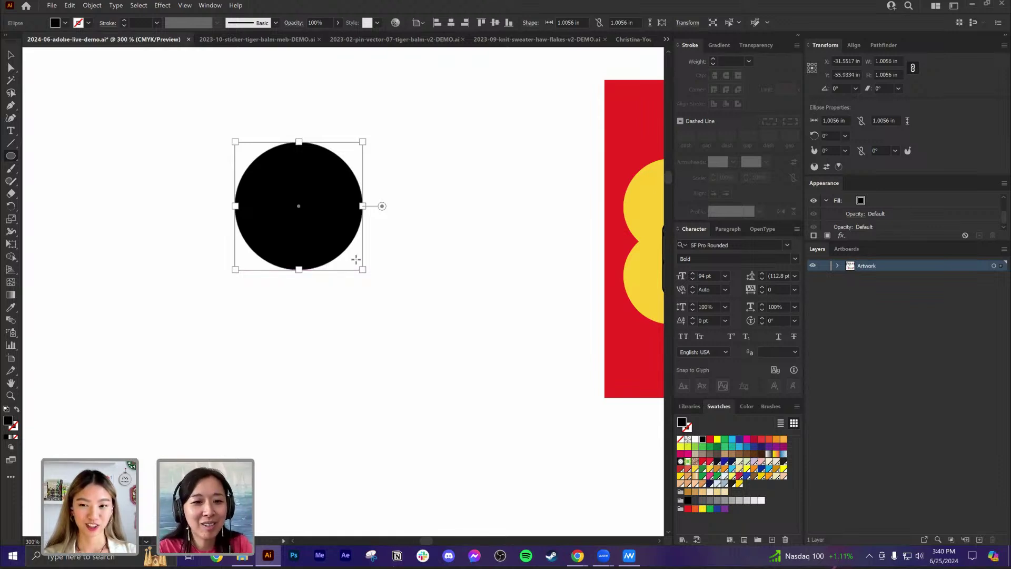
pyautogui.press('v')
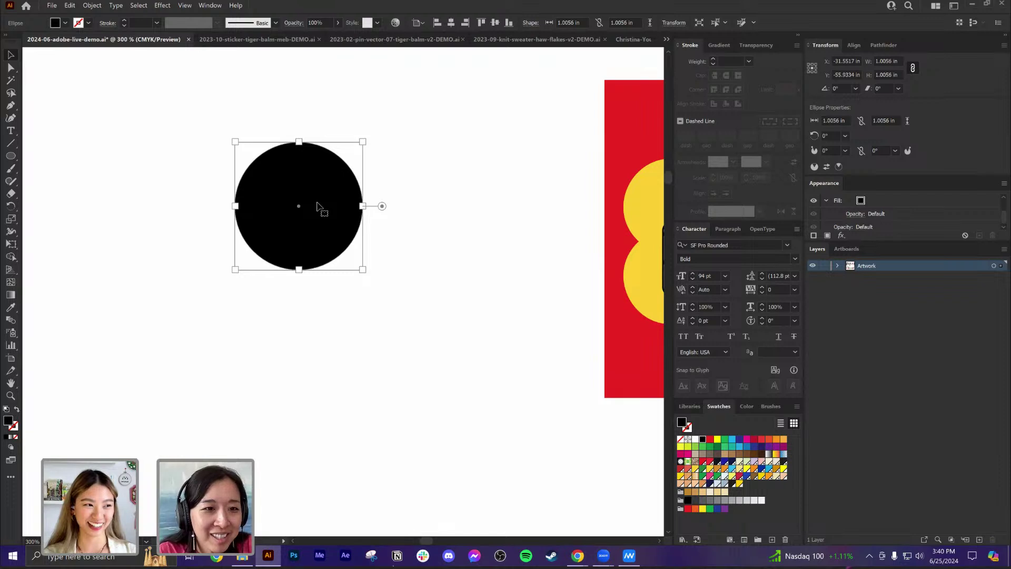
# Step: Turn the circle into a radial repeat of seven instances, rotated and widened to a ring radius of about 0.93 in
pyautogui.click(91, 6)
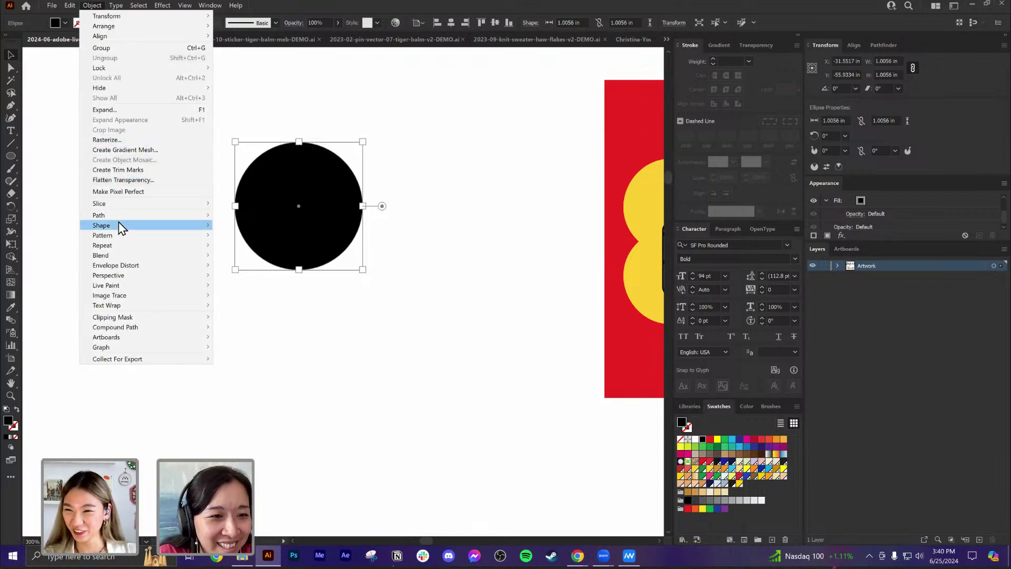
pyautogui.moveTo(122, 249)
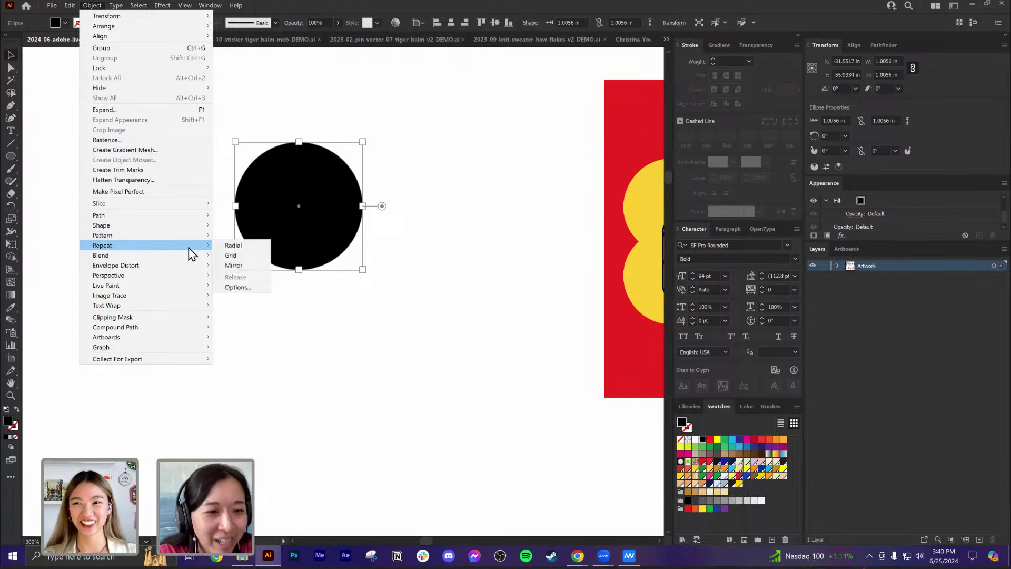
pyautogui.click(232, 246)
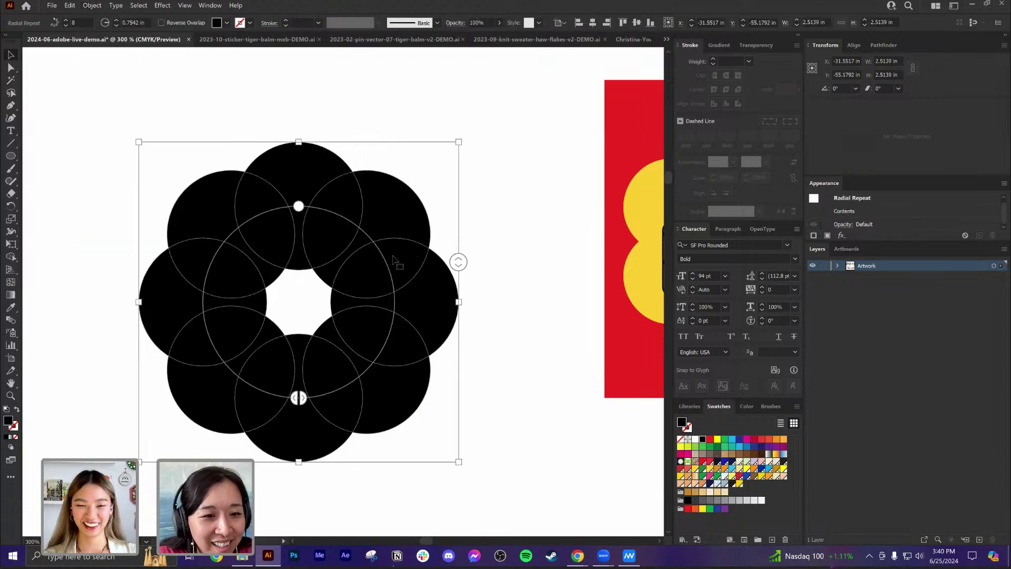
pyautogui.moveTo(460, 266)
pyautogui.mouseDown()
pyautogui.moveTo(457, 291)
pyautogui.moveTo(446, 215)
pyautogui.moveTo(459, 266)
pyautogui.mouseUp()
pyautogui.moveTo(299, 398); pyautogui.dragTo(373, 360)
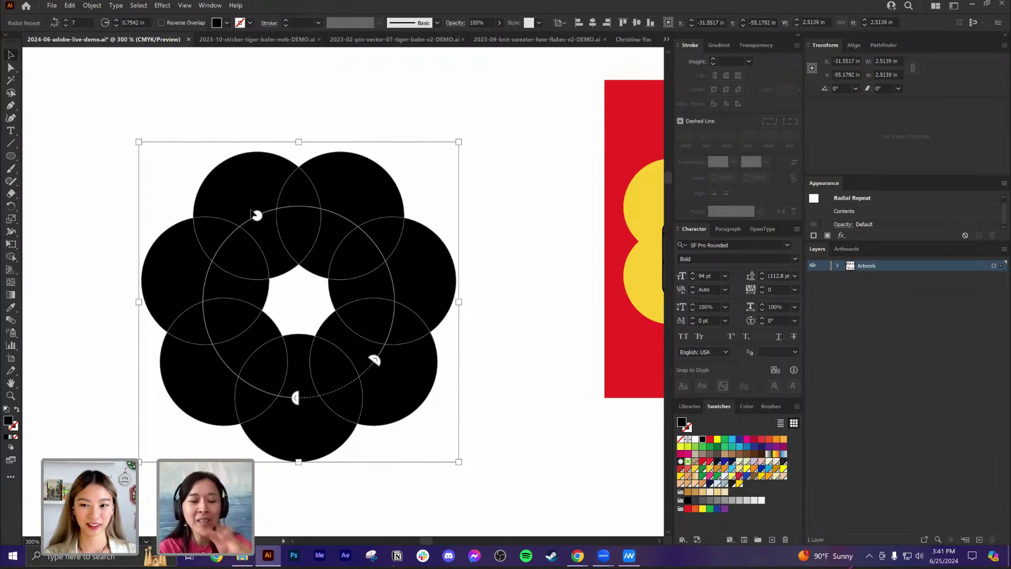
pyautogui.moveTo(257, 215); pyautogui.dragTo(269, 415)
# Step: Place a copy of the seven-circle ring above the original and delete that copy again
pyautogui.scroll(-1, 337, 289)
pyautogui.scroll(-1, 338, 289)
pyautogui.moveTo(354, 311); pyautogui.dragTo(289, 153)
pyautogui.moveTo(303, 100); pyautogui.dragTo(362, 176)
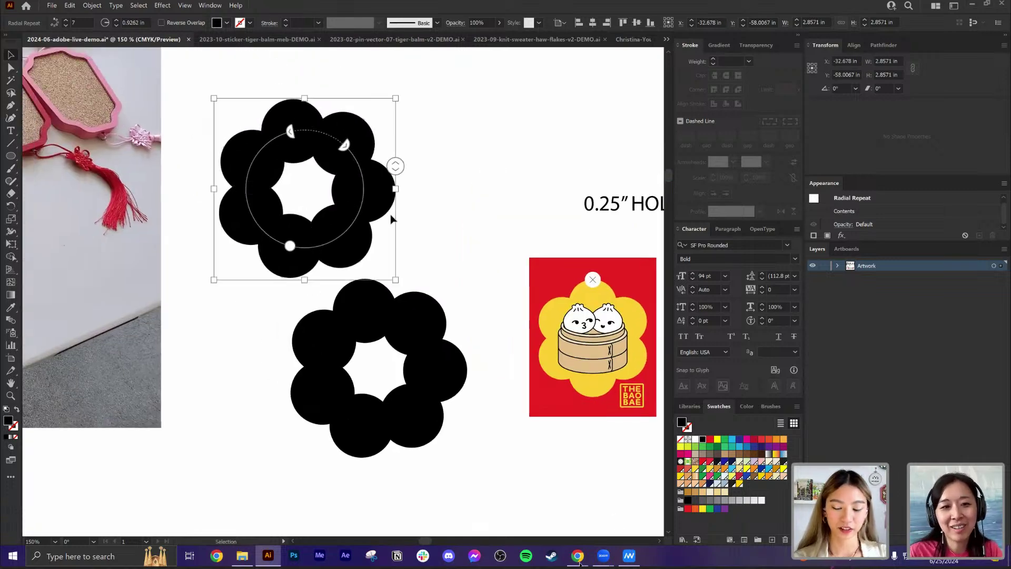
pyautogui.press('Delete')
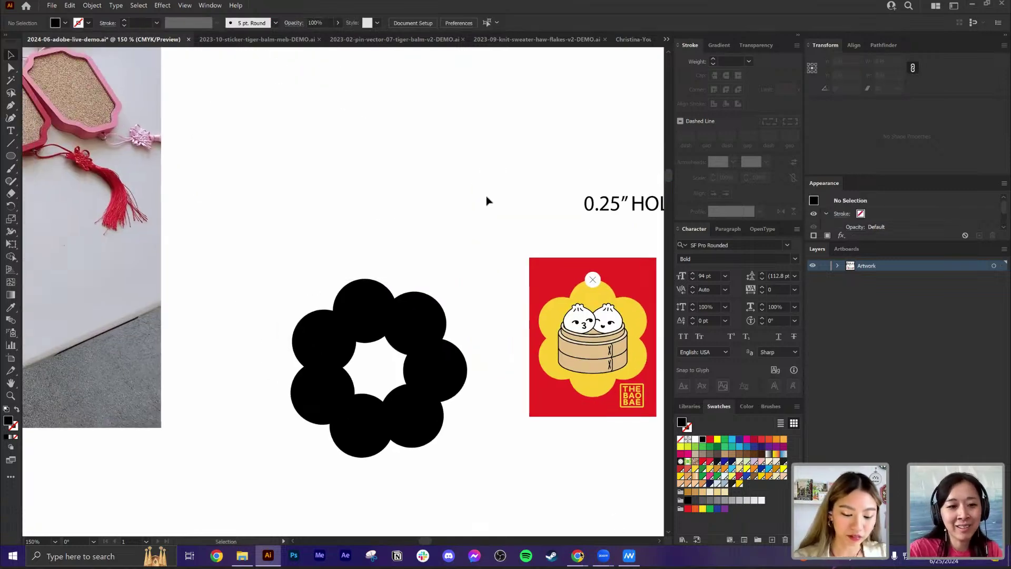
# Step: Draw a narrow vertical black ellipse about 0.71 by 1.18 in above the circle ring
pyautogui.press('l')
pyautogui.moveTo(367, 169)
pyautogui.mouseDown()
pyautogui.moveTo(404, 197)
pyautogui.moveTo(420, 168)
pyautogui.moveTo(389, 169)
pyautogui.mouseUp()
pyautogui.press('a')
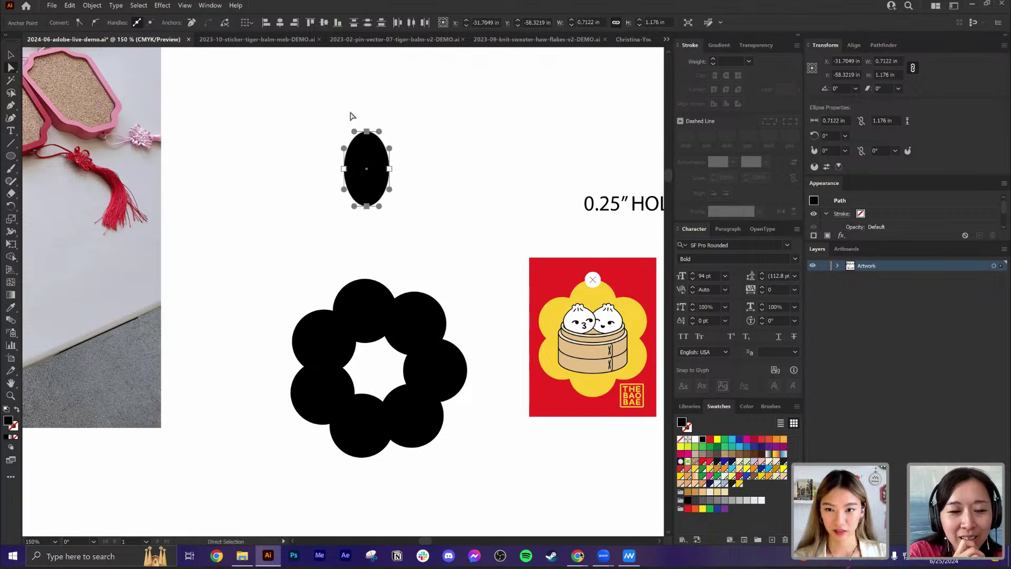
# Step: Try to pinch the black ellipse's top and bottom anchors into points by scaling their handles
pyautogui.press('s')
pyautogui.moveTo(391, 203); pyautogui.dragTo(369, 207)
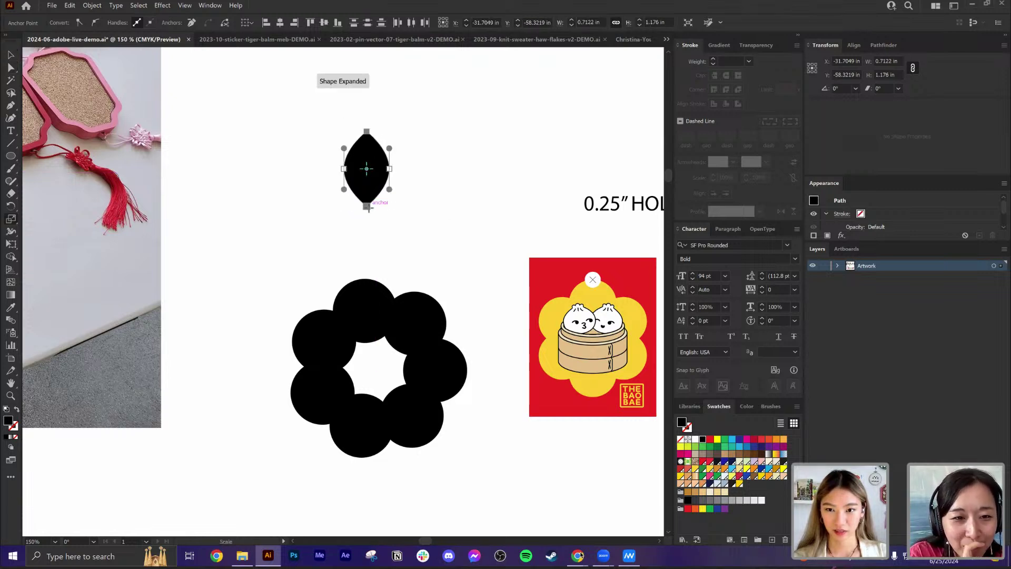
pyautogui.hotkey('ctrl', 'z')
# Step: Delete the narrow black ellipse and draw a black circle about 1.12 in across in its place
pyautogui.hotkey('ctrl', '=')
pyautogui.hotkey('ctrl', '=')
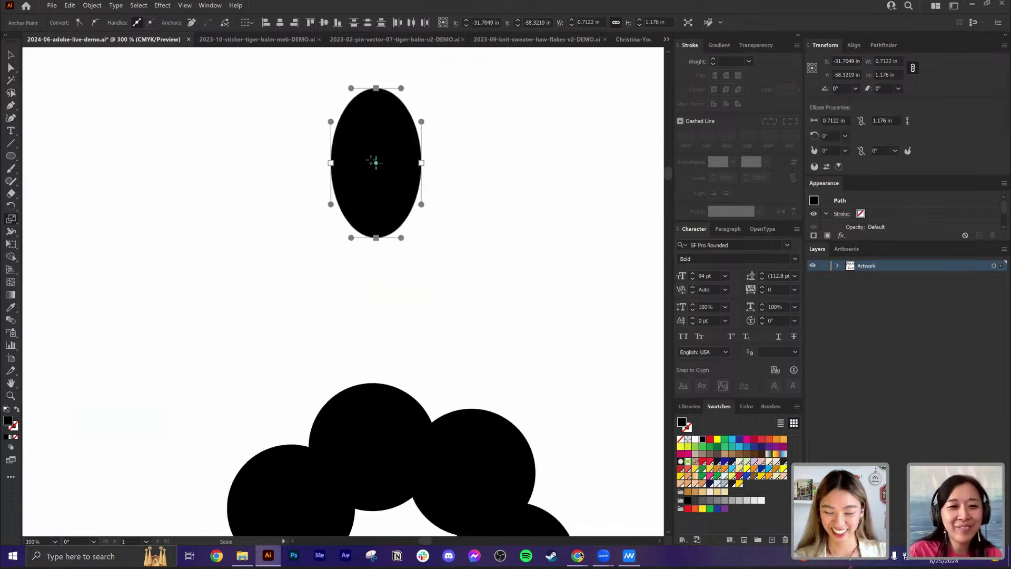
pyautogui.press('Delete')
pyautogui.press('l')
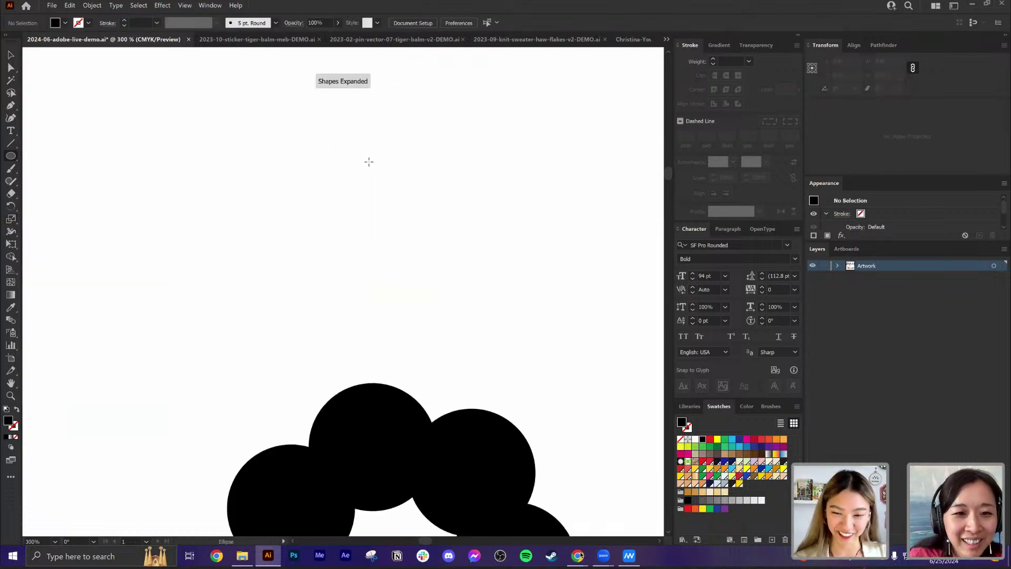
pyautogui.moveTo(314, 156); pyautogui.dragTo(380, 235)
# Step: Scale the handles of the circle's top and bottom anchors to 0% width so both ends become points
pyautogui.press('a')
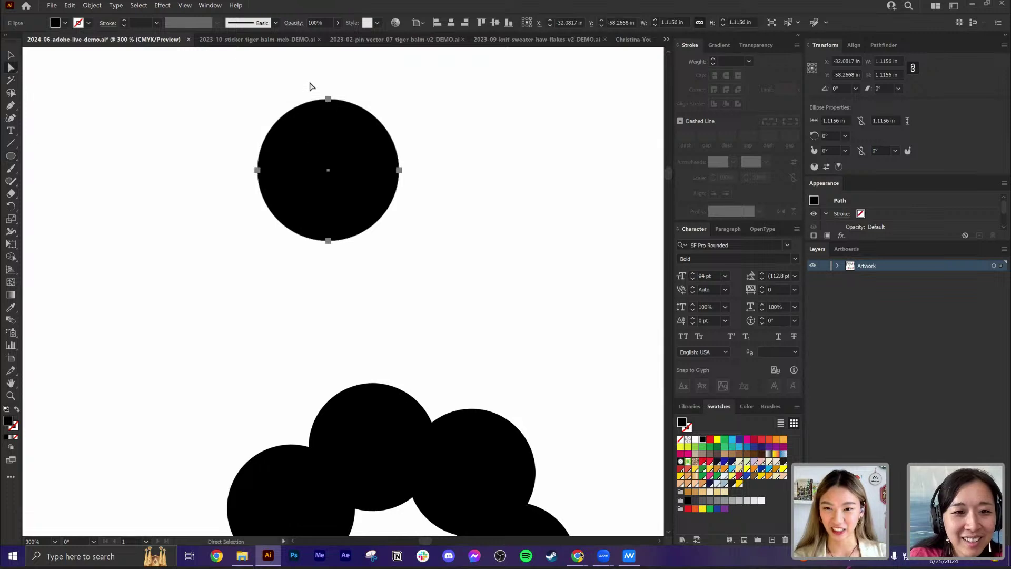
pyautogui.moveTo(312, 80); pyautogui.dragTo(342, 268)
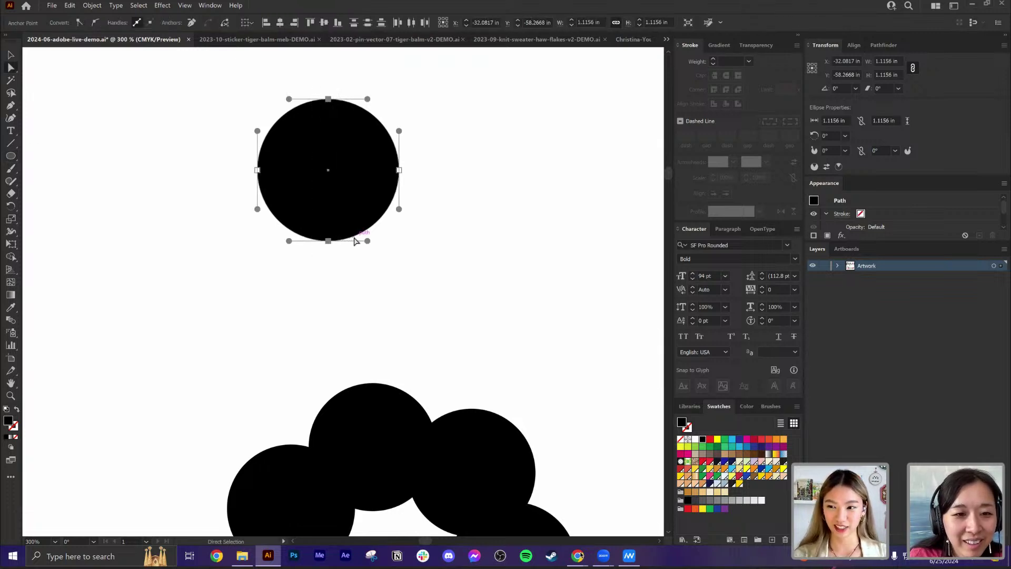
pyautogui.press('s')
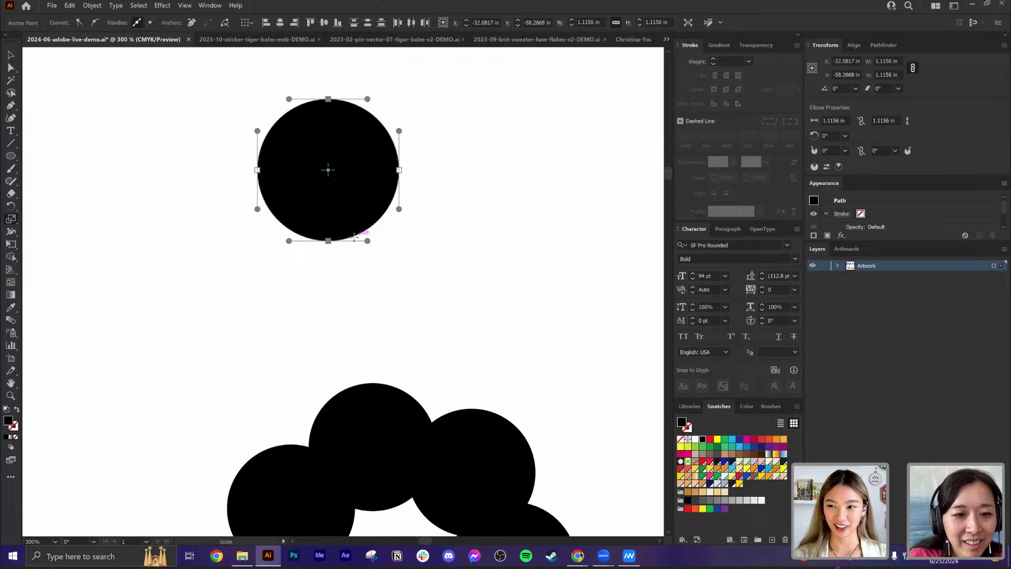
pyautogui.click(13, 218)
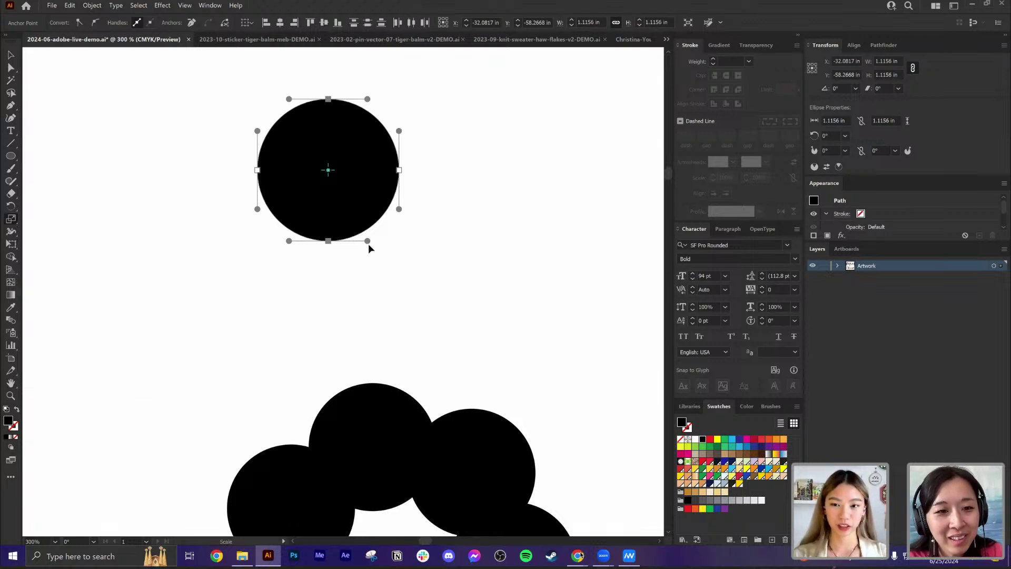
pyautogui.moveTo(367, 245); pyautogui.dragTo(329, 246)
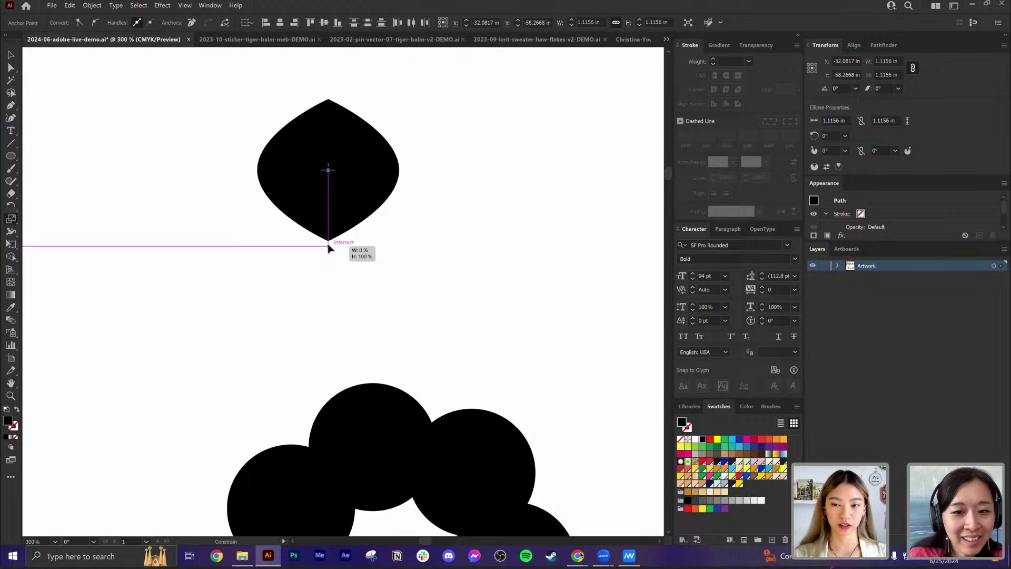
pyautogui.moveTo(328, 246); pyautogui.dragTo(328, 246)
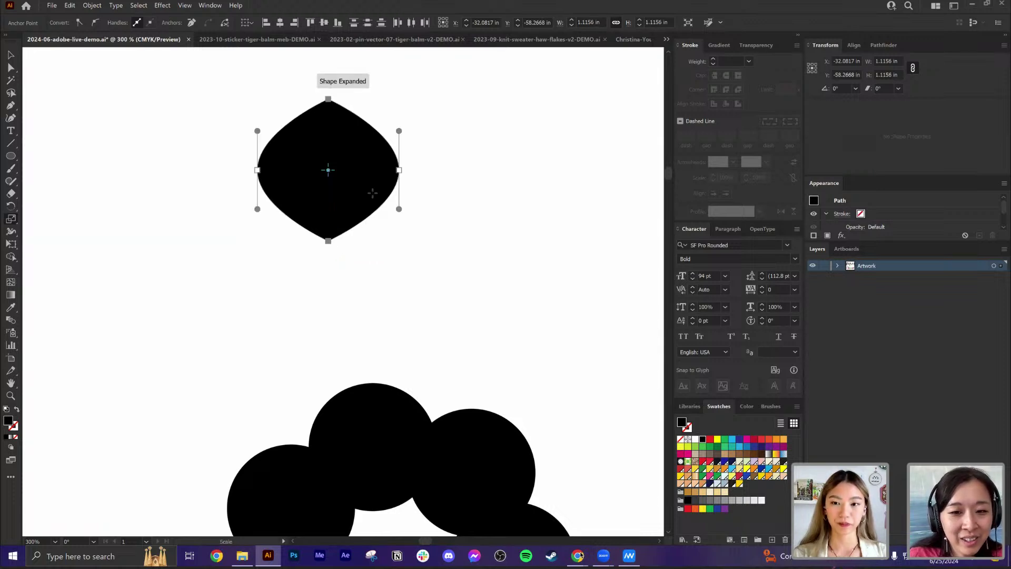
# Step: Narrow the pointed shape symmetrically about its centre into a slim petal about 0.52 in wide
pyautogui.press('v')
pyautogui.moveTo(399, 169); pyautogui.dragTo(362, 170)
pyautogui.click(380, 133)
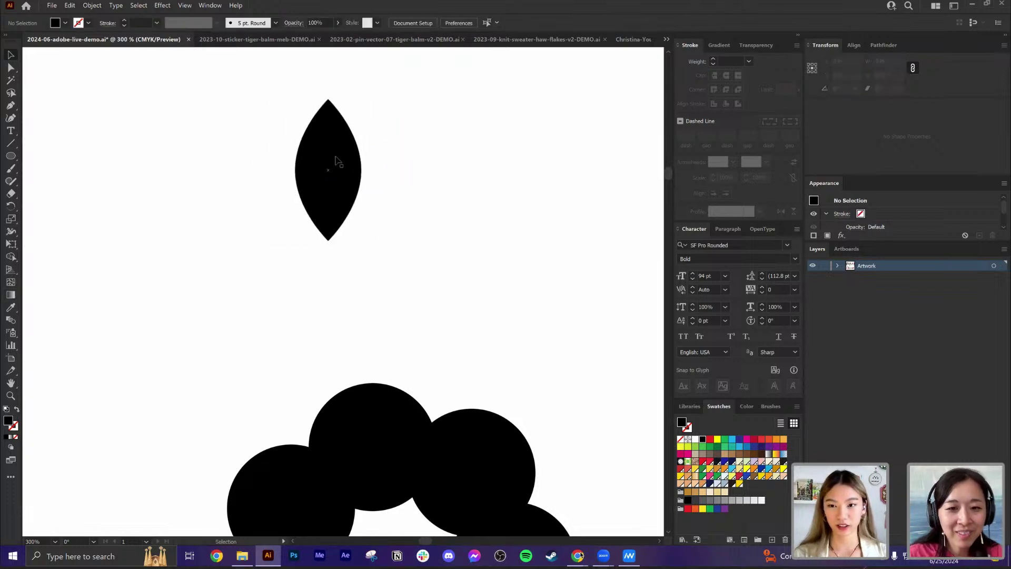
# Step: Turn the slim pointed petal into a radial repeat of eight instances
pyautogui.click(336, 162)
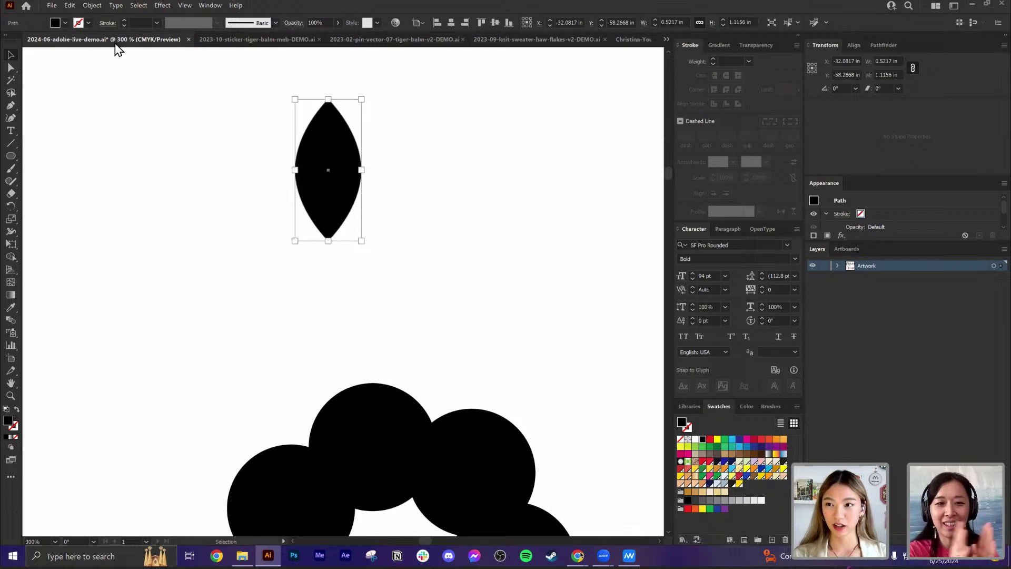
pyautogui.click(94, 6)
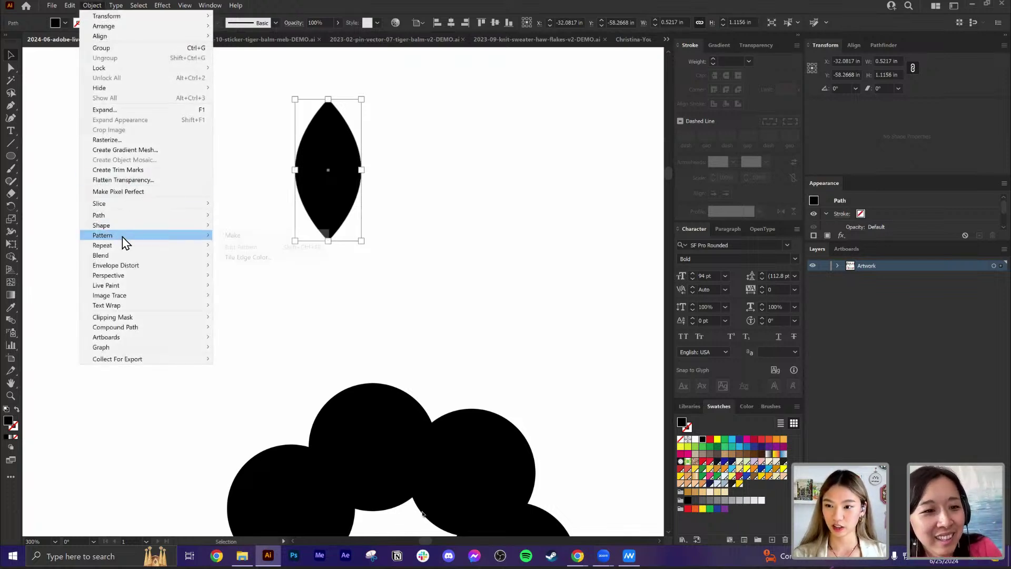
pyautogui.moveTo(123, 246)
pyautogui.click(228, 247)
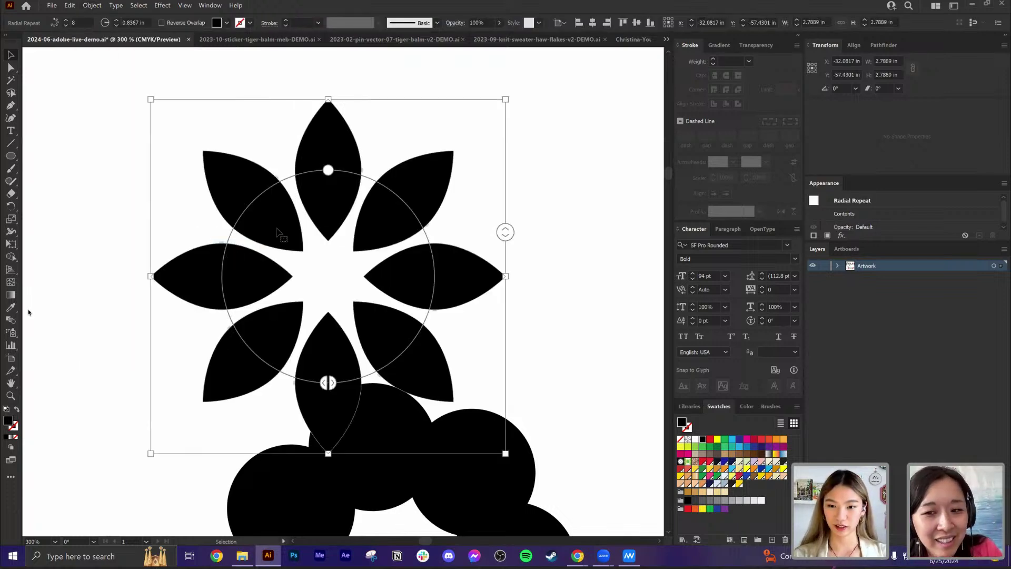
# Step: Shrink the petal repeat's radius until the petals overlap in the centre, and move the flower clear above the circle ring
pyautogui.moveTo(505, 232); pyautogui.dragTo(354, 219)
pyautogui.moveTo(353, 282); pyautogui.dragTo(338, 216)
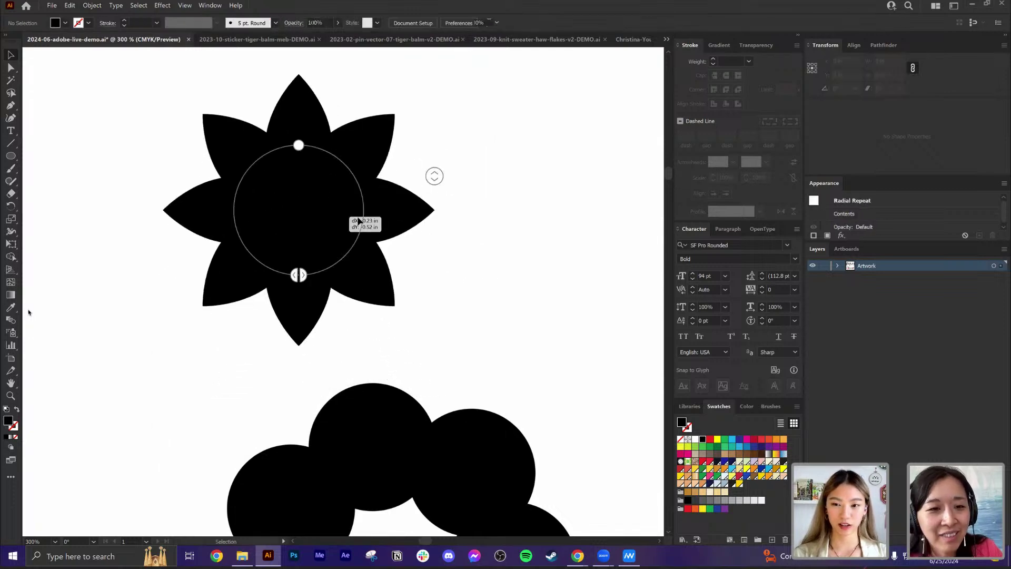
pyautogui.click(569, 205)
# Step: Shrink the seven-circle ring's radius until its circles merge into a solid scalloped flower
pyautogui.hotkey('ctrl', '-')
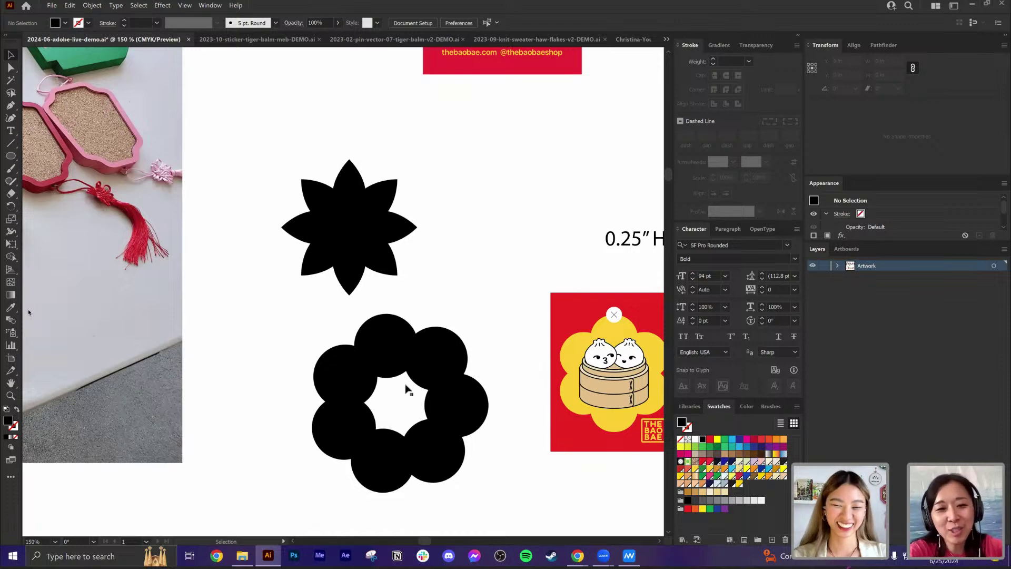
pyautogui.click(385, 357)
pyautogui.moveTo(389, 464); pyautogui.dragTo(390, 433)
pyautogui.click(479, 294)
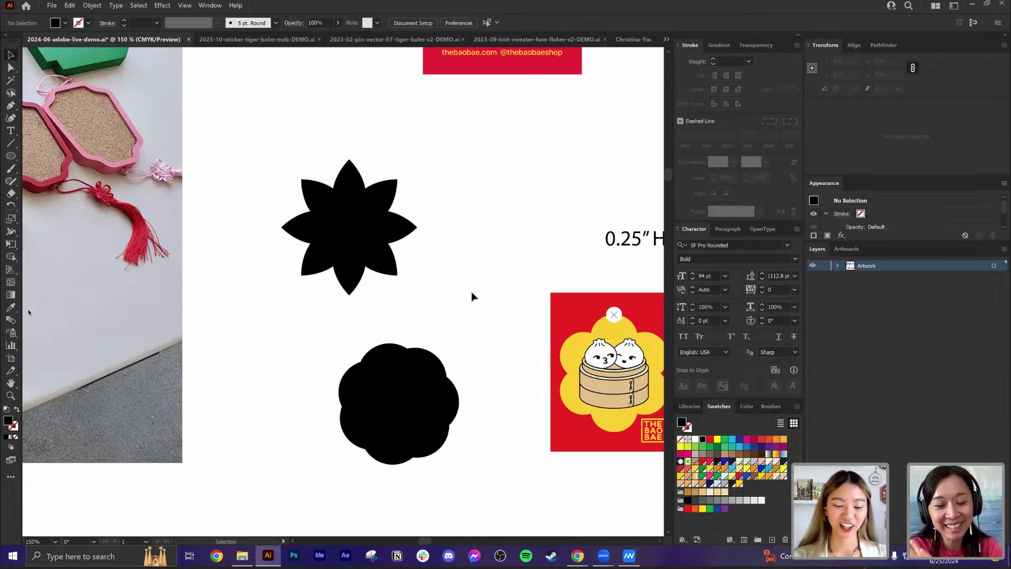
# Step: Draw an open half-petal curve about 0.46 by 1.58 in beside the pointed flower, with a black 1 pt stroke and no fill
pyautogui.press('p')
pyautogui.click(472, 159)
pyautogui.moveTo(443, 230); pyautogui.dragTo(442, 270)
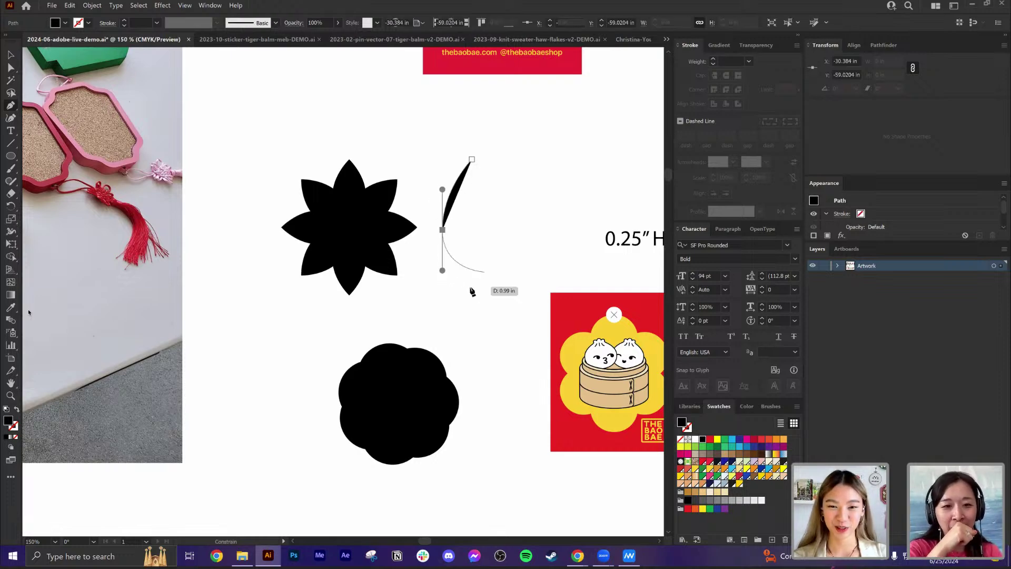
pyautogui.click(473, 293)
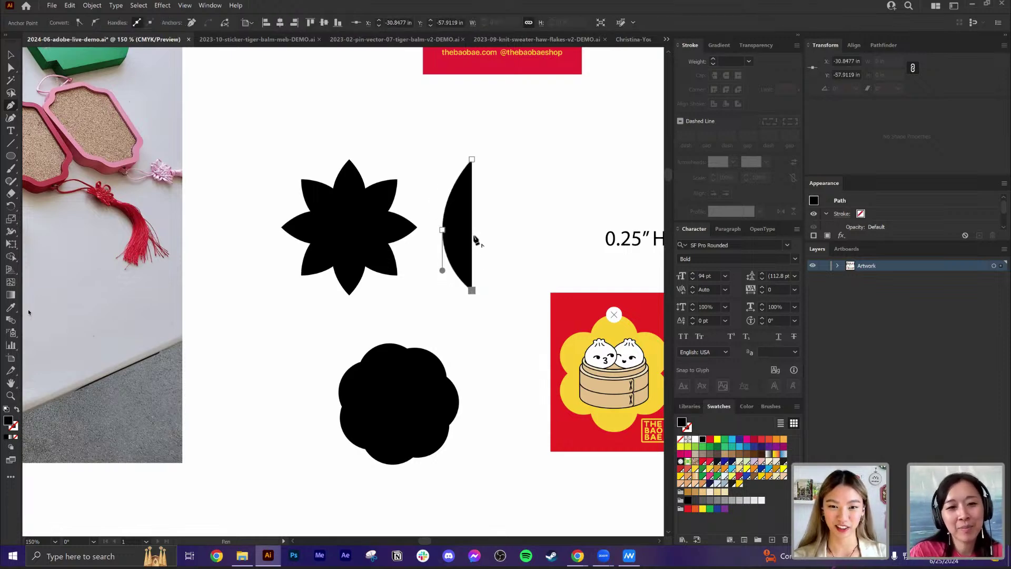
pyautogui.press('v')
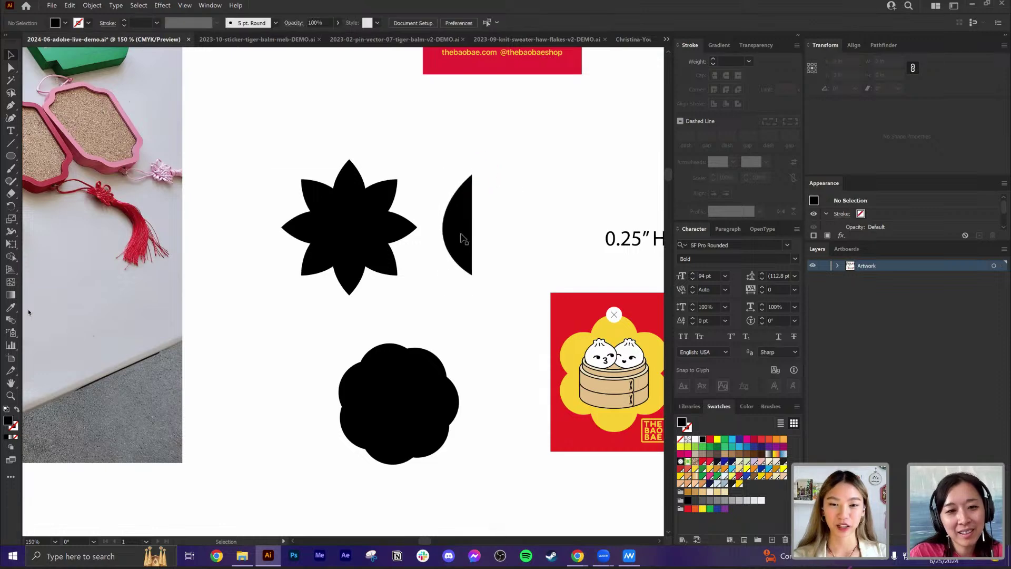
pyautogui.hotkey('shift', 'x')
pyautogui.click(478, 242)
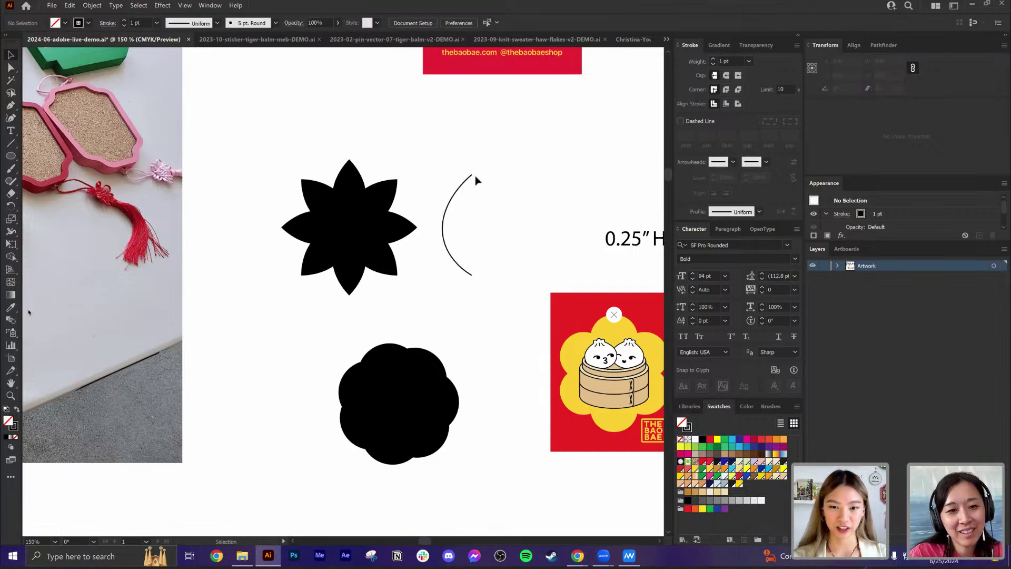
# Step: Reflect a copy of the half-petal curve across the vertical axis through its upper endpoint to form a full petal outline
pyautogui.click(473, 211)
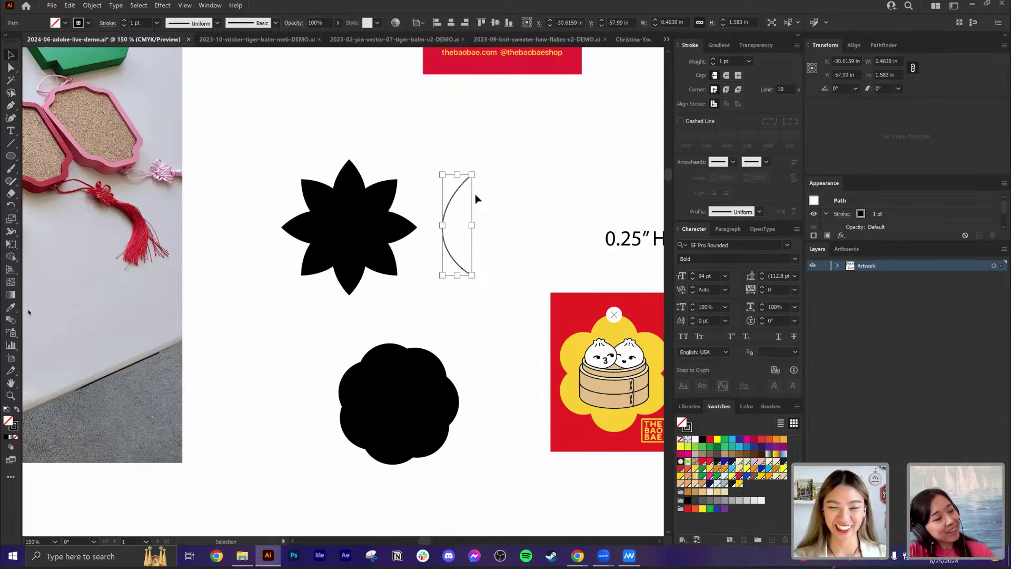
pyautogui.press('a')
pyautogui.scroll(2, 473, 196)
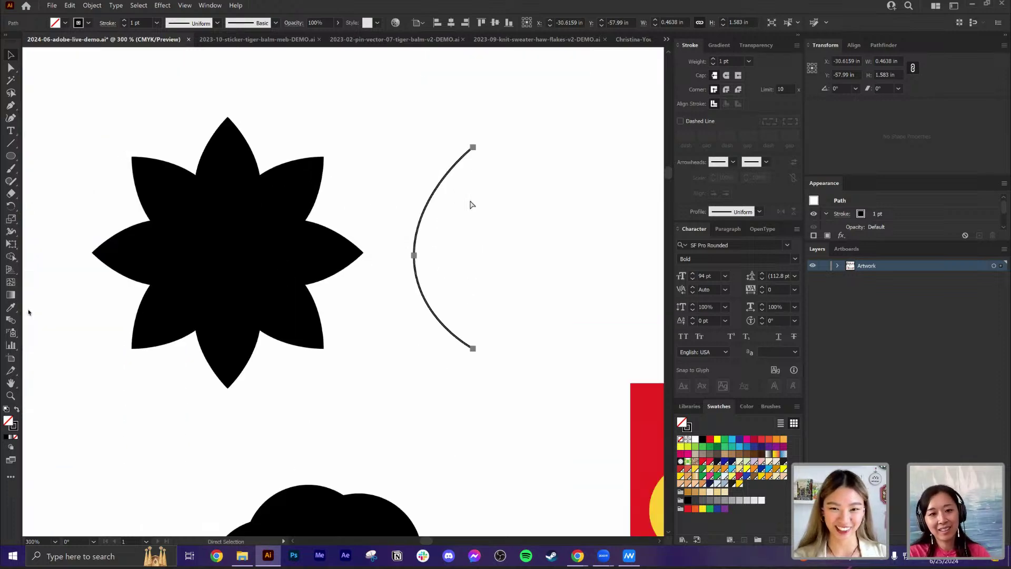
pyautogui.scroll(2, 468, 194)
pyautogui.press('v')
pyautogui.click(481, 175)
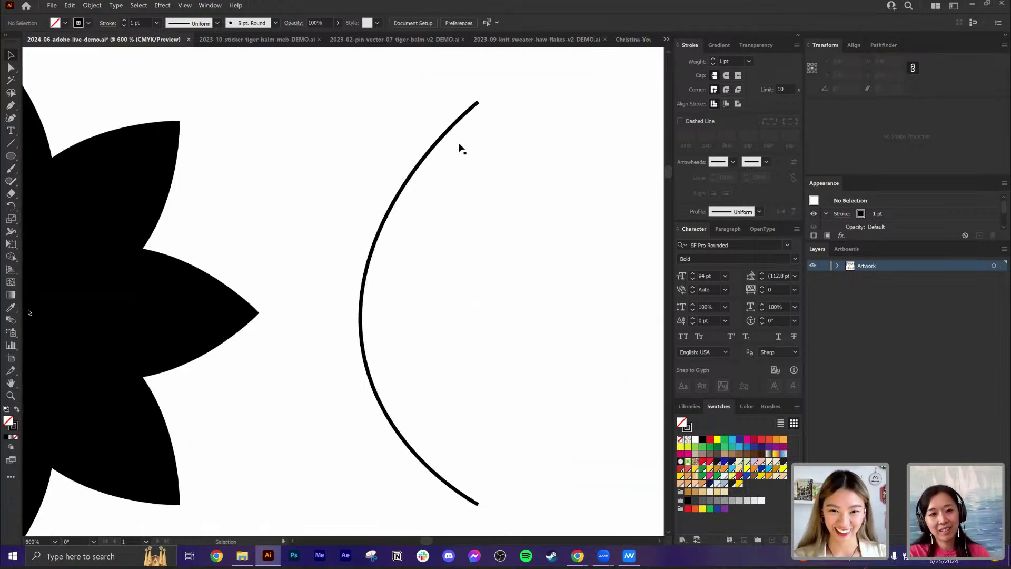
pyautogui.click(464, 111)
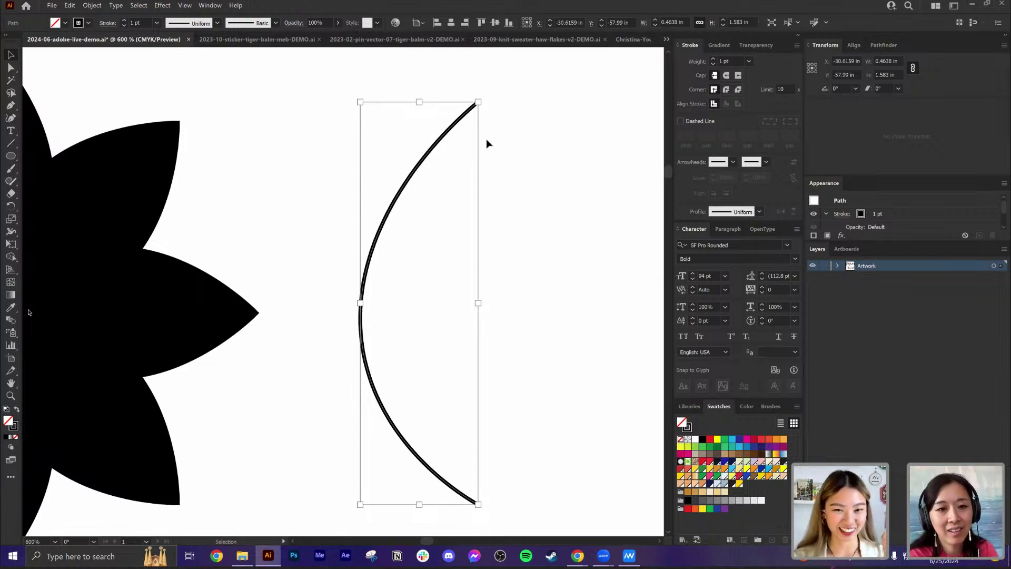
pyautogui.click(839, 265)
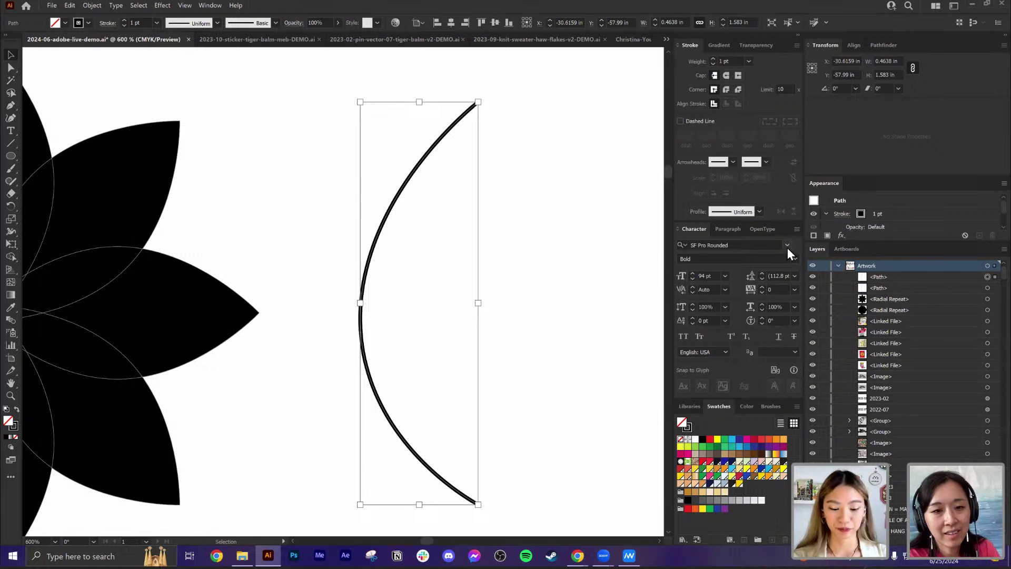
pyautogui.press('o')
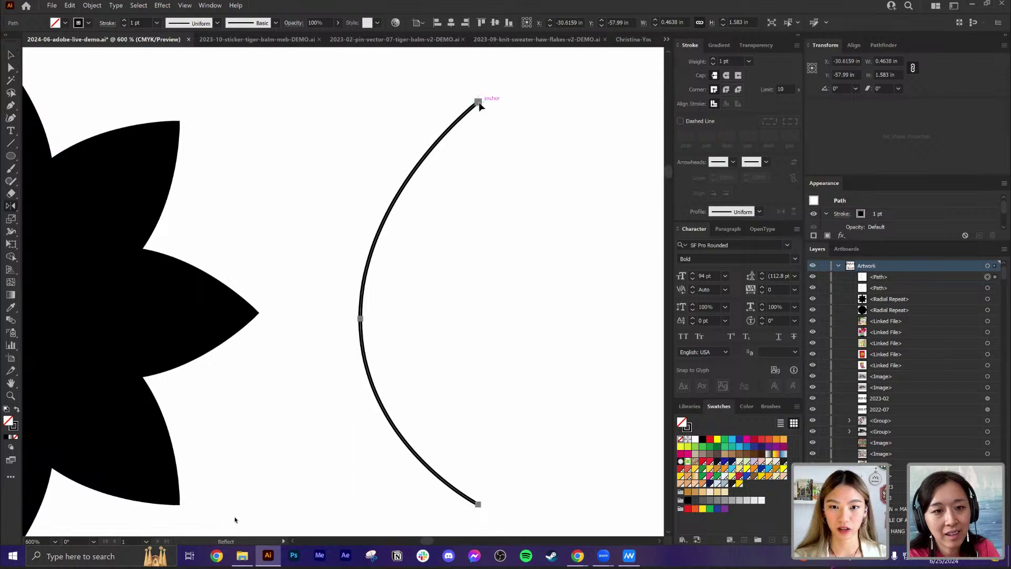
pyautogui.click(478, 101)
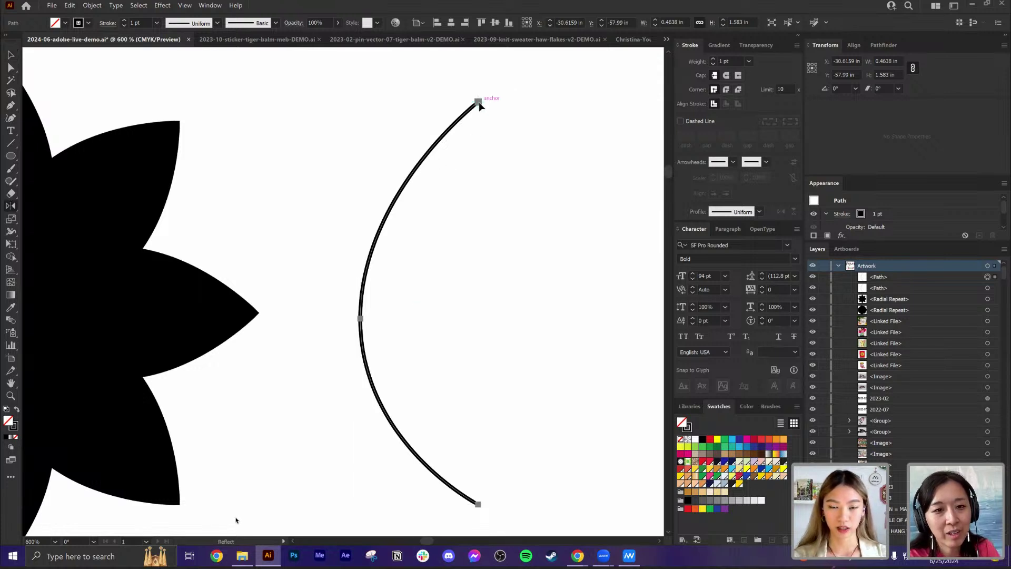
pyautogui.moveTo(443, 172); pyautogui.dragTo(583, 147)
# Step: Join the two mirrored curves at their meeting endpoints into a single petal path
pyautogui.press('a')
pyautogui.moveTo(463, 83); pyautogui.dragTo(496, 128)
pyautogui.click(488, 131)
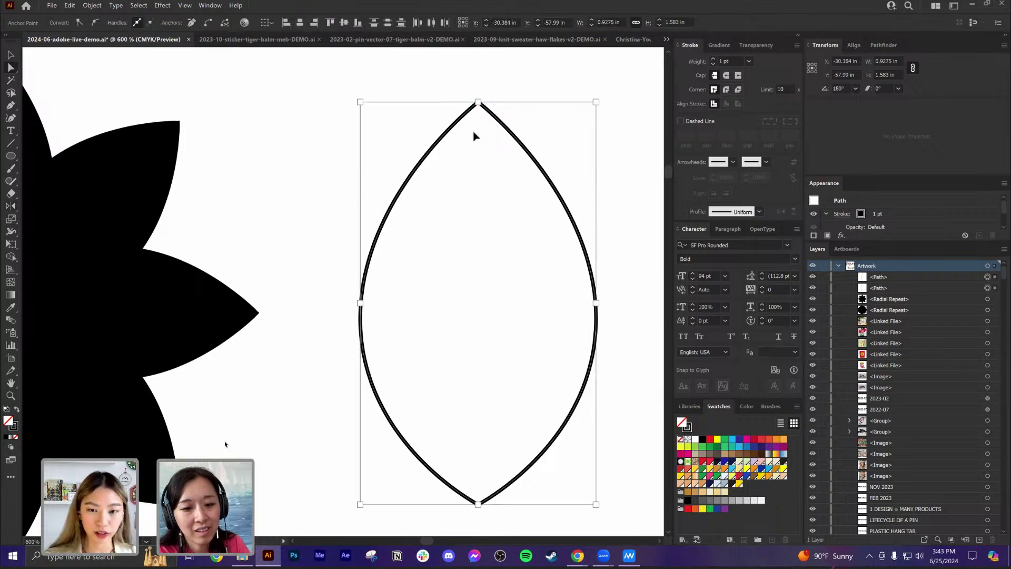
pyautogui.hotkey('ctrl', 'j')
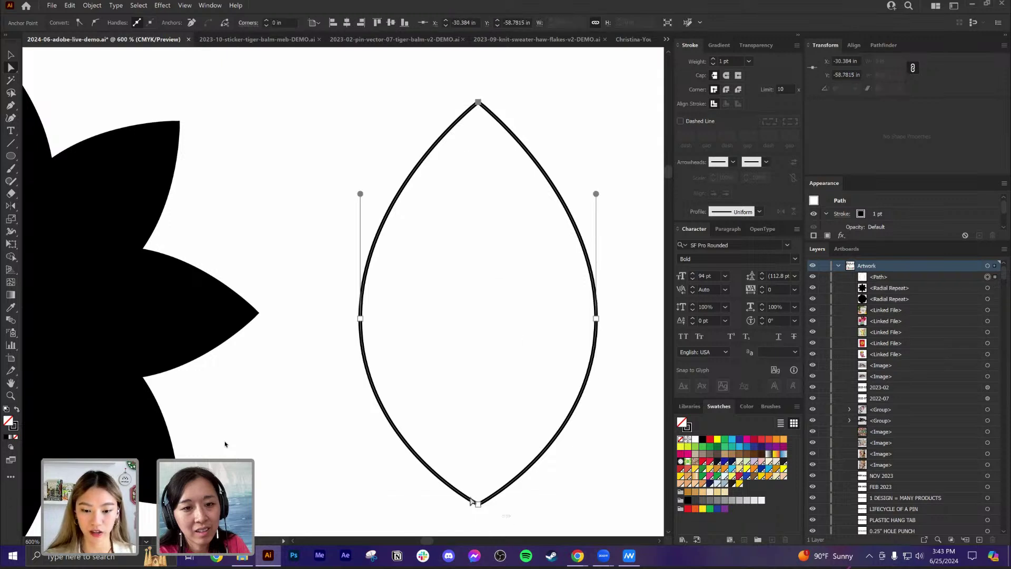
pyautogui.hotkey('ctrl', '-')
pyautogui.press('v')
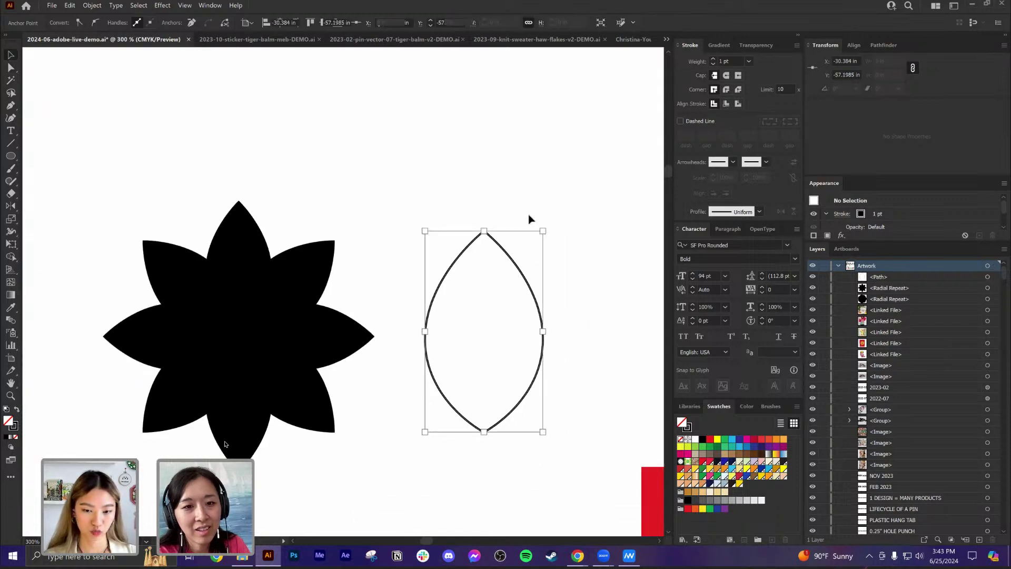
pyautogui.click(530, 219)
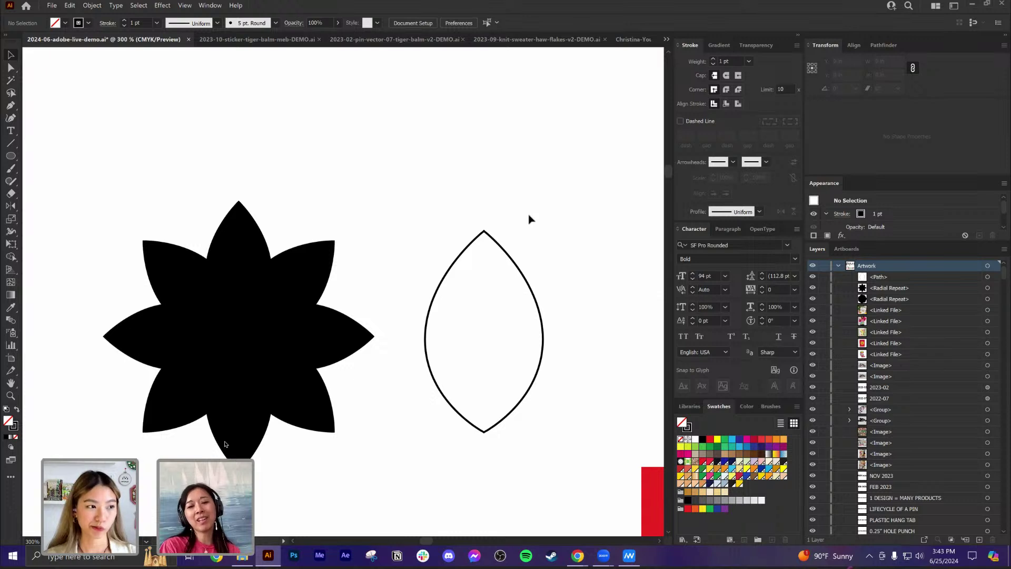
# Step: Draw an open three-anchor half-heart curve below the scalloped flower, with endpoints vertically aligned about 1.45 in apart, black 1 pt stroke and no fill
pyautogui.hotkey('ctrl', '-')
pyautogui.hotkey('ctrl', '-')
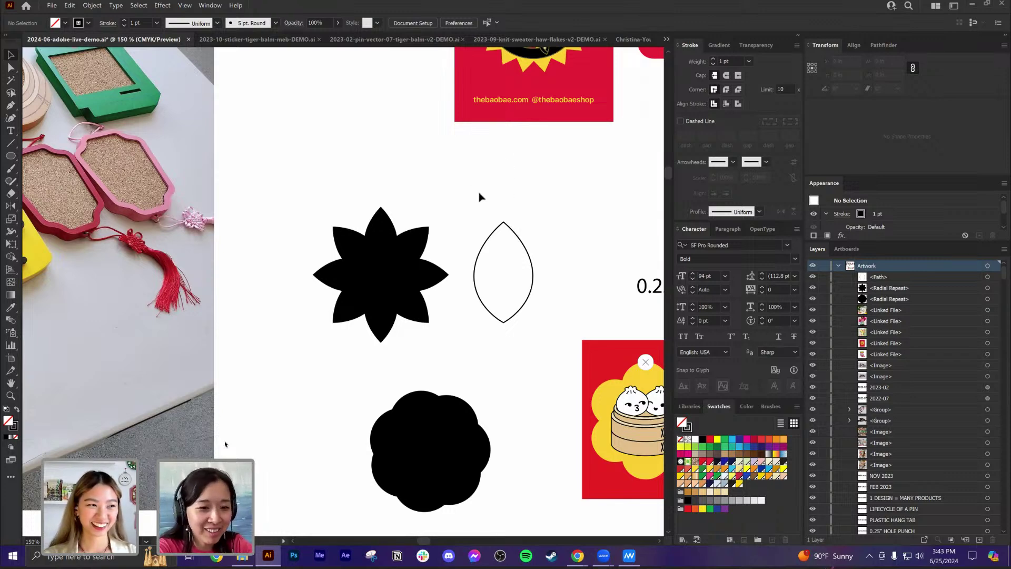
pyautogui.scroll(-10, 382, 374)
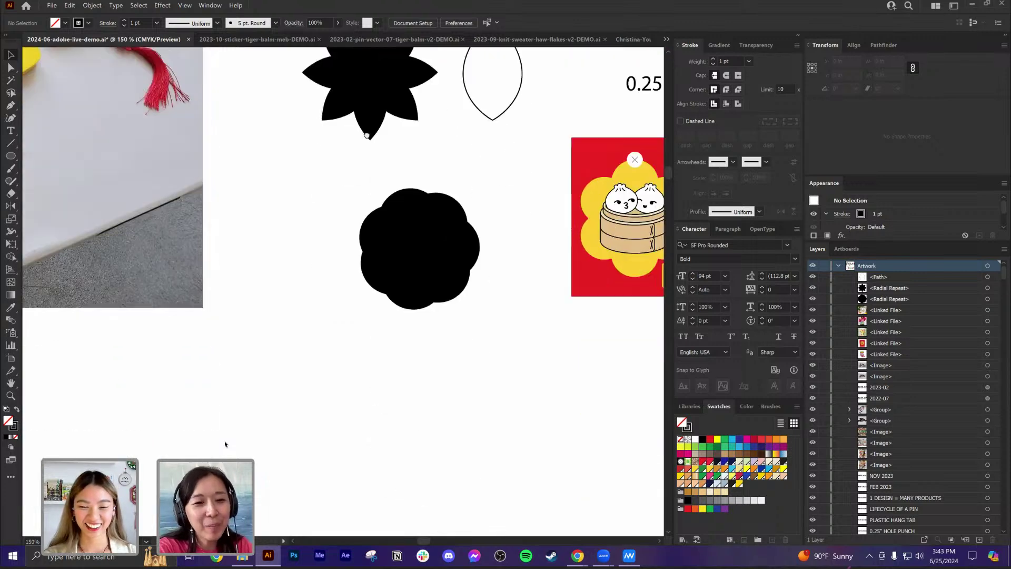
pyautogui.hscroll(-1, 477, 161)
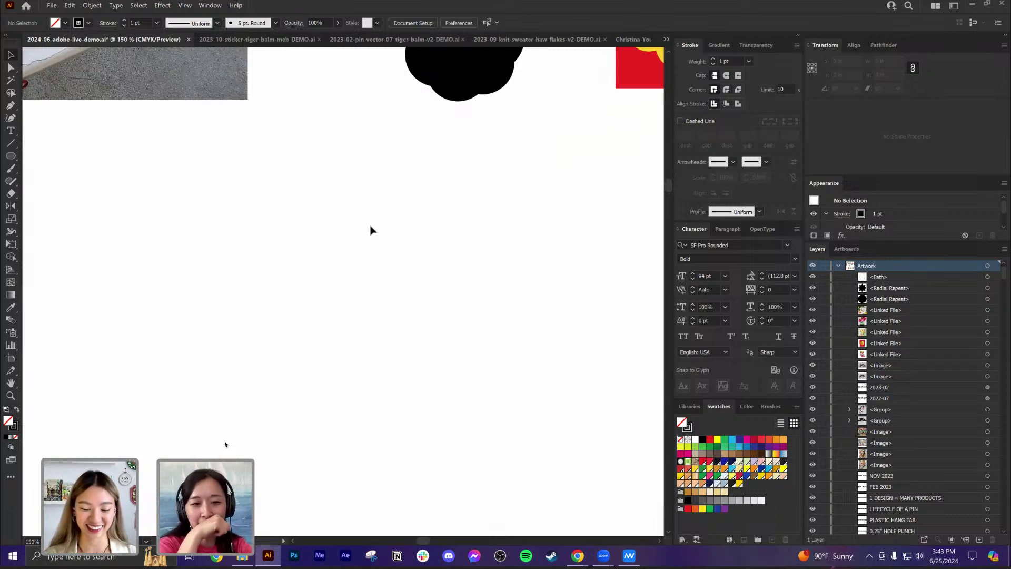
pyautogui.press('p')
pyautogui.click(424, 296)
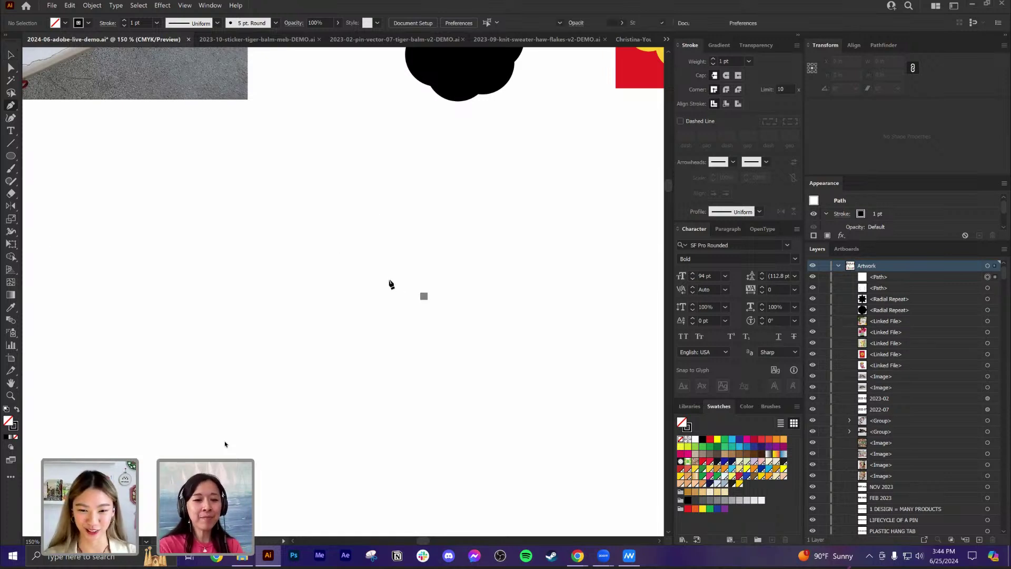
pyautogui.moveTo(362, 267); pyautogui.dragTo(321, 285)
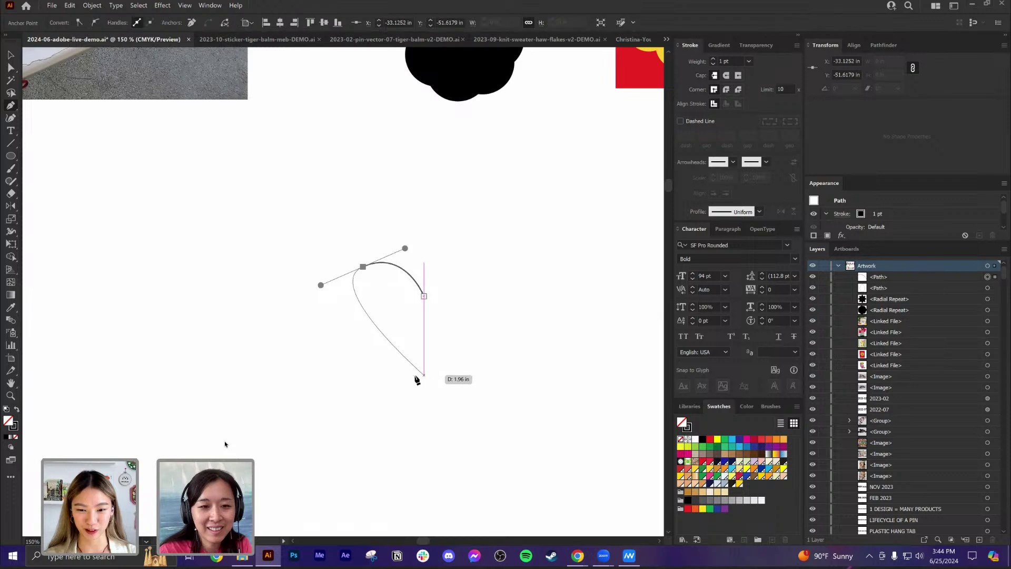
pyautogui.click(424, 389)
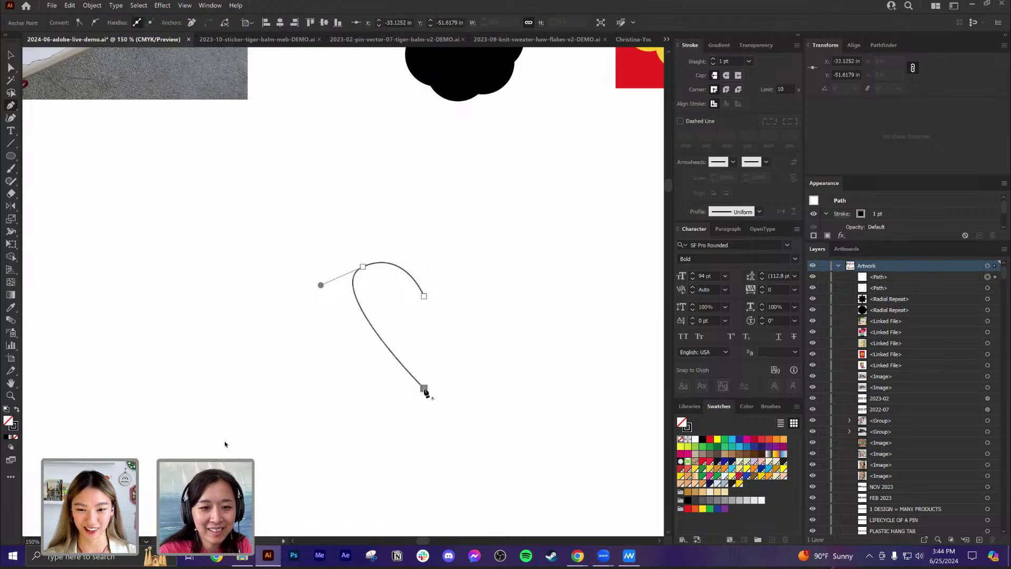
pyautogui.moveTo(424, 389); pyautogui.dragTo(443, 405)
pyautogui.click(424, 389)
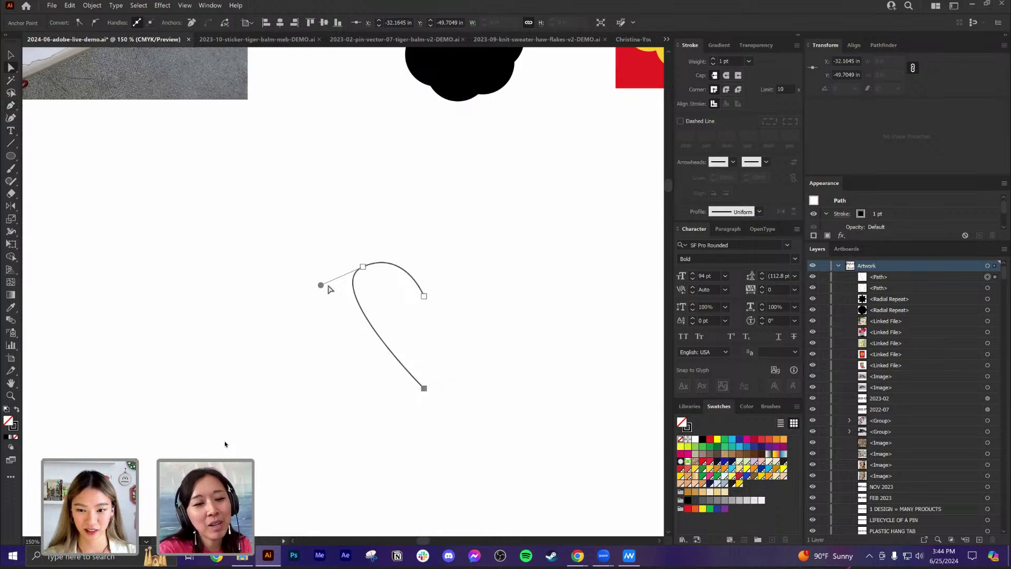
# Step: Reshape the lower part of the half-heart by adjusting the middle anchor's handles and pulling a direction handle out of the lower endpoint
pyautogui.press('a')
pyautogui.moveTo(320, 285); pyautogui.dragTo(297, 325)
pyautogui.click(425, 388)
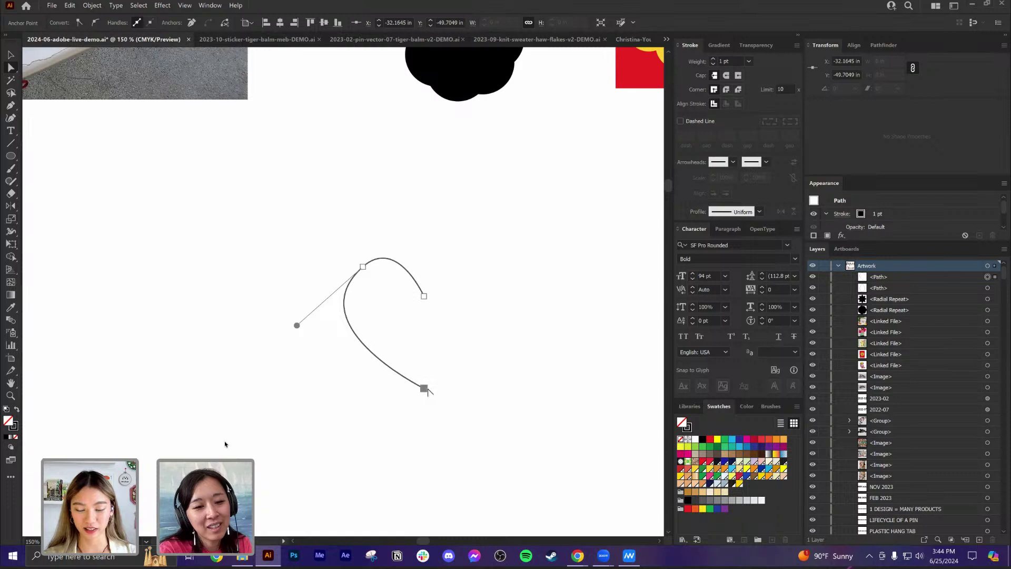
pyautogui.hotkey('shift', 'c')
pyautogui.moveTo(425, 389); pyautogui.dragTo(463, 403)
pyautogui.press('a')
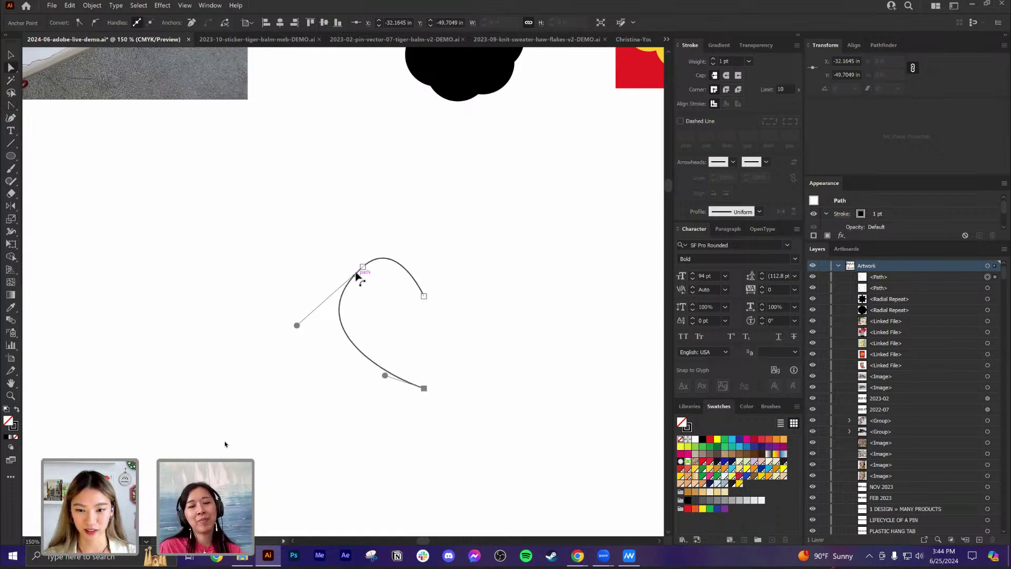
pyautogui.click(363, 267)
pyautogui.moveTo(298, 326); pyautogui.dragTo(329, 302)
# Step: Add direction handles to the half-heart's upper endpoint and refine the middle and lower anchors' handles to smooth the curve
pyautogui.click(424, 297)
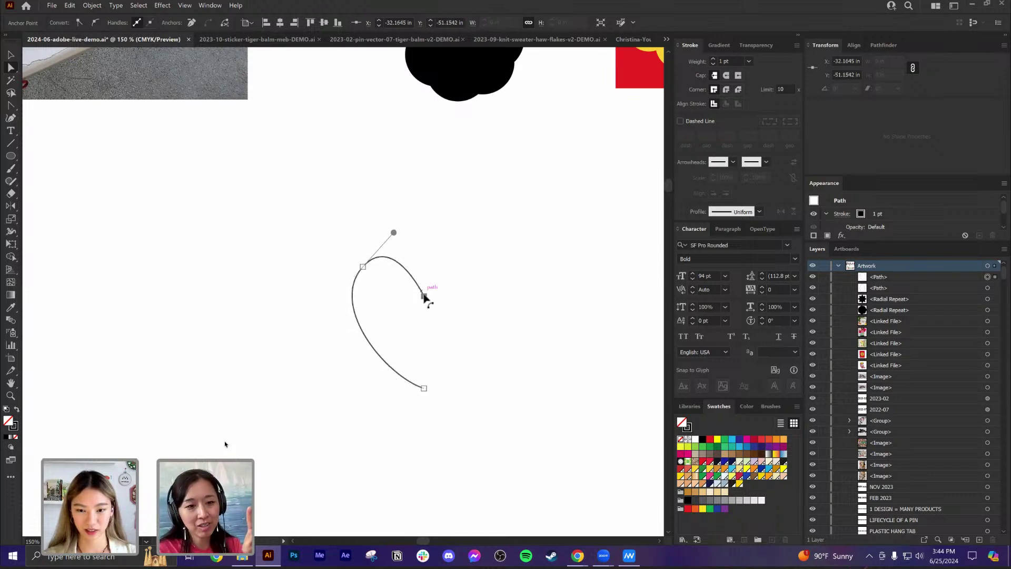
pyautogui.moveTo(426, 298); pyautogui.dragTo(414, 269)
pyautogui.hotkey('shift', 'c')
pyautogui.press('a')
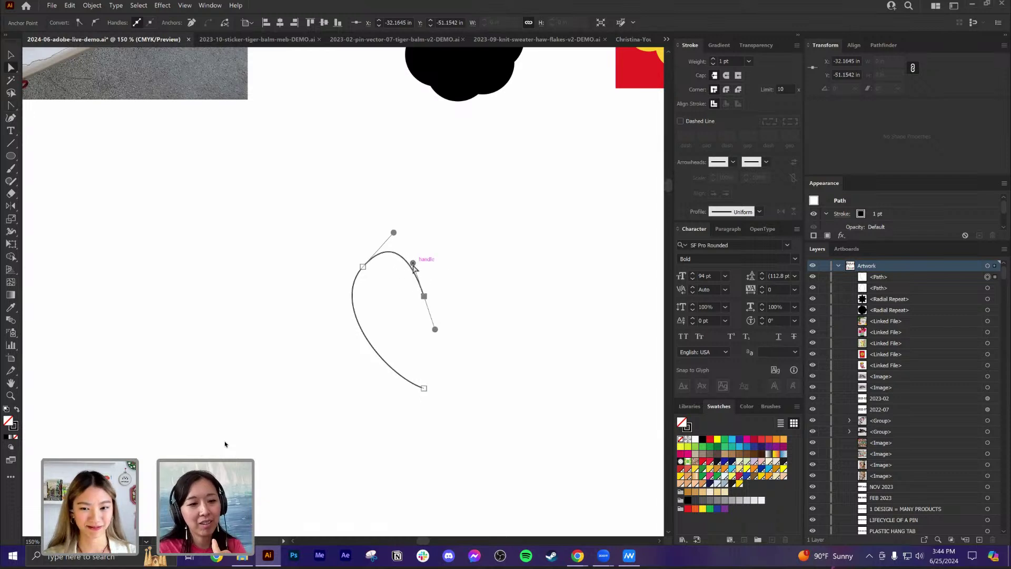
pyautogui.moveTo(394, 232); pyautogui.dragTo(386, 253)
pyautogui.click(424, 296)
pyautogui.click(424, 389)
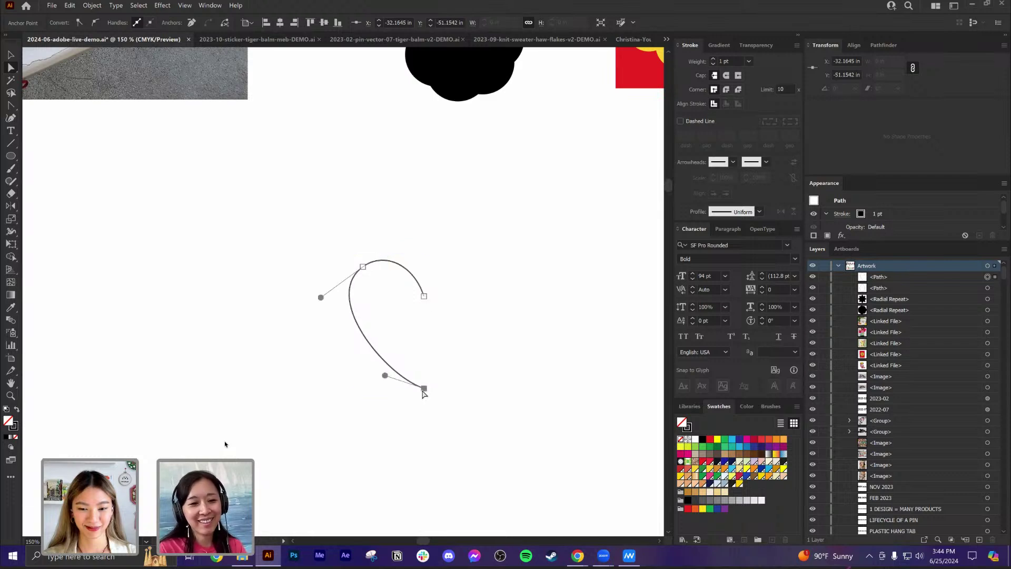
pyautogui.moveTo(383, 374); pyautogui.dragTo(389, 361)
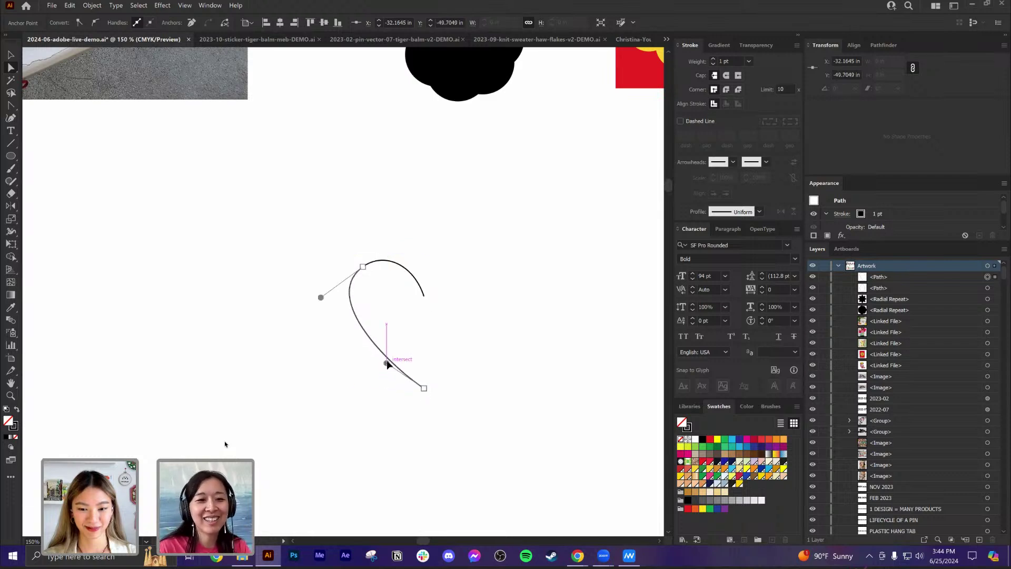
# Step: Narrow the half-heart curve and move both endpoints straight up, giving it a size of about 1.03 by 1.85 in
pyautogui.press('v')
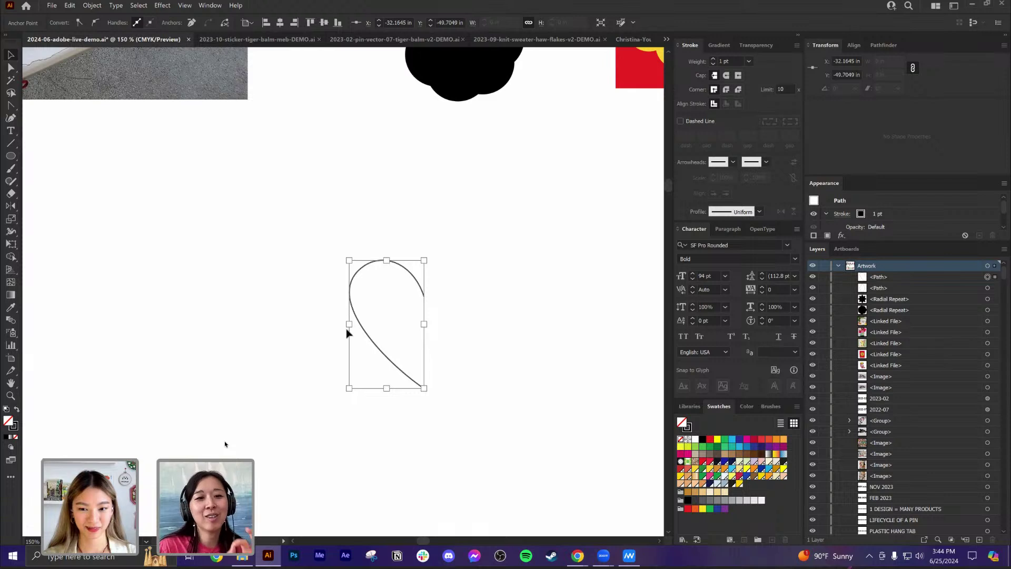
pyautogui.moveTo(349, 324); pyautogui.dragTo(358, 324)
pyautogui.click(474, 402)
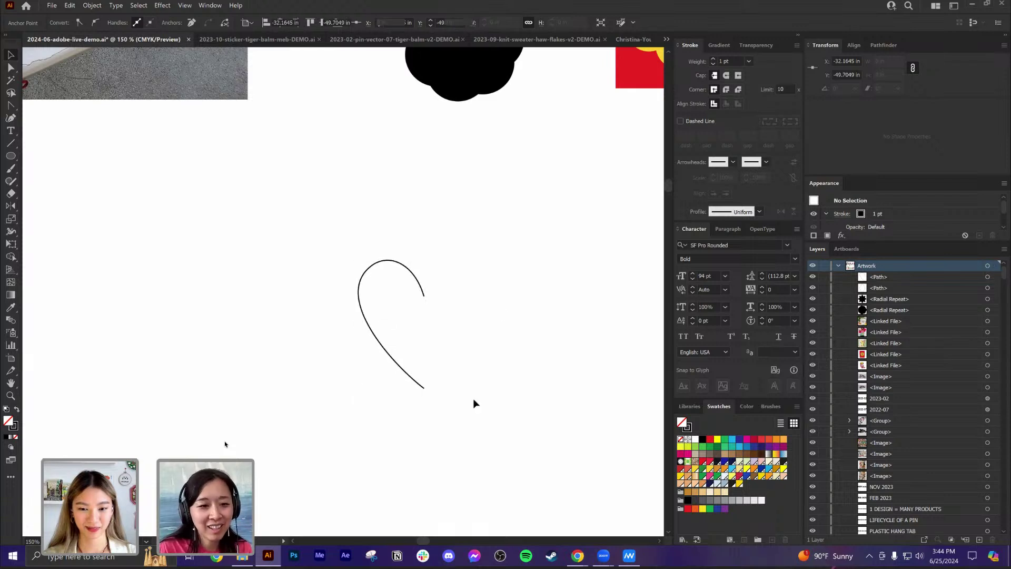
pyautogui.press('a')
pyautogui.moveTo(424, 388)
pyautogui.mouseDown()
pyautogui.moveTo(429, 395)
pyautogui.moveTo(424, 375)
pyautogui.mouseUp()
pyautogui.click(424, 297)
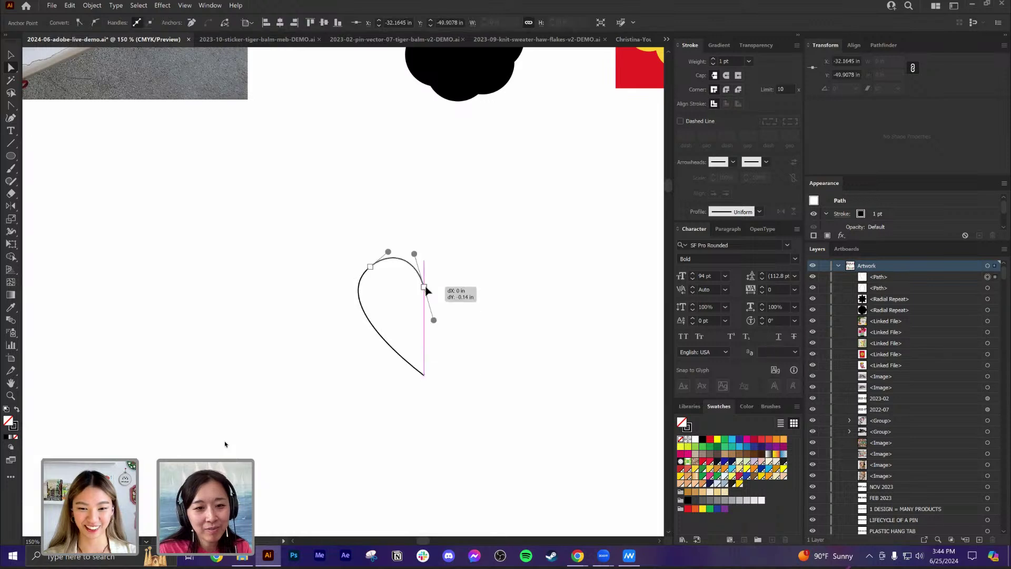
pyautogui.click(441, 384)
# Step: Reflect a copy of the half-heart curve across the vertical axis through its upper endpoint to complete the heart outline
pyautogui.press('v')
pyautogui.moveTo(329, 256); pyautogui.dragTo(330, 257)
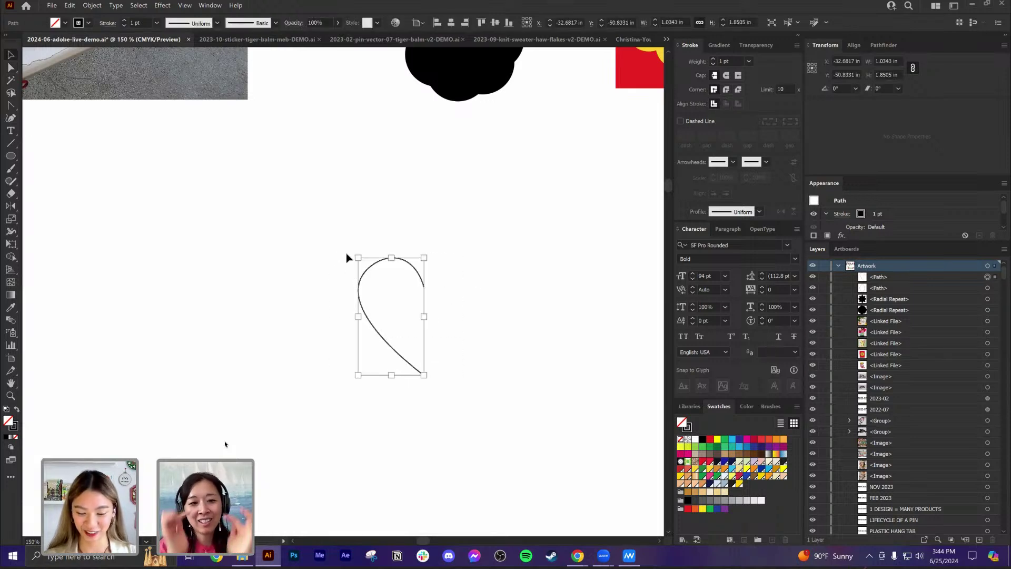
pyautogui.press('o')
pyautogui.moveTo(424, 287)
pyautogui.mouseDown()
pyautogui.moveTo(464, 300)
pyautogui.moveTo(416, 273)
pyautogui.mouseUp()
pyautogui.hotkey('ctrl', 'z')
pyautogui.click(424, 287)
pyautogui.press('v')
pyautogui.click(419, 230)
# Step: Join the two heart halves at their upper and lower meeting endpoints into one closed path
pyautogui.press('a')
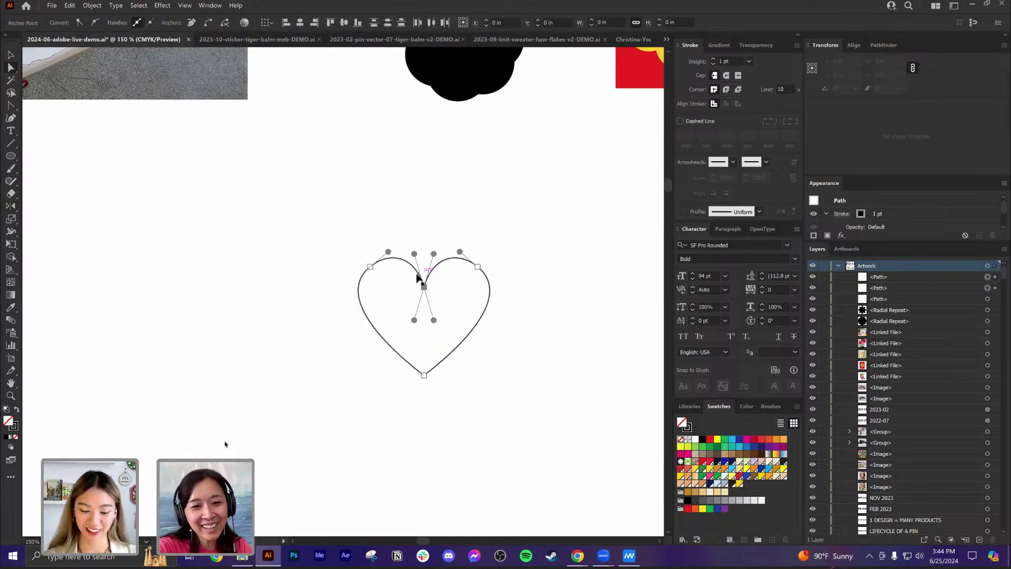
pyautogui.hotkey('ctrl', 'j')
pyautogui.moveTo(443, 406); pyautogui.dragTo(419, 363)
pyautogui.hotkey('ctrl', 'j')
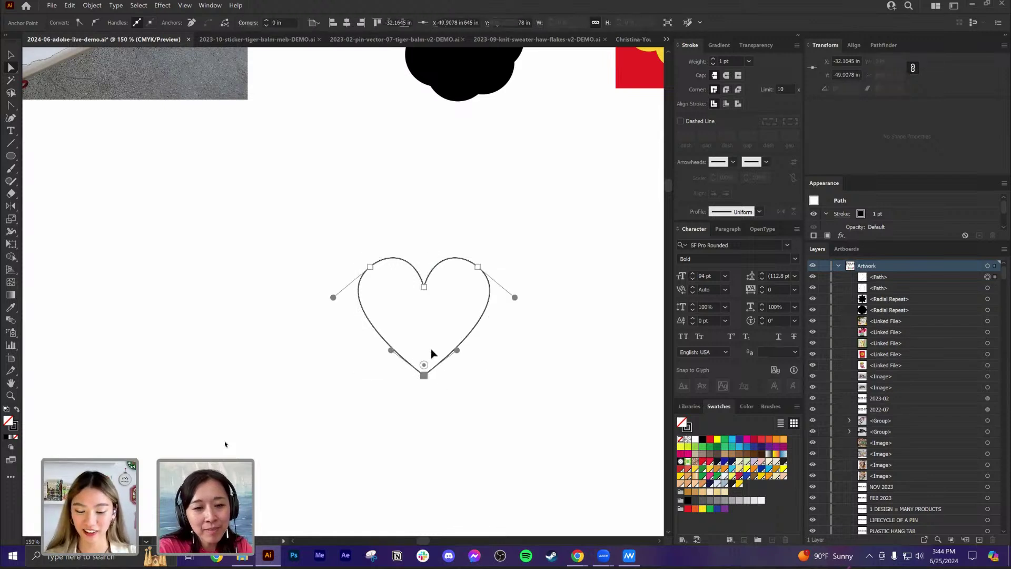
# Step: Swap the heart's fill and stroke so it has a solid black fill and no stroke
pyautogui.press('v')
pyautogui.click(429, 235)
pyautogui.click(481, 339)
pyautogui.hotkey('shift', 'x')
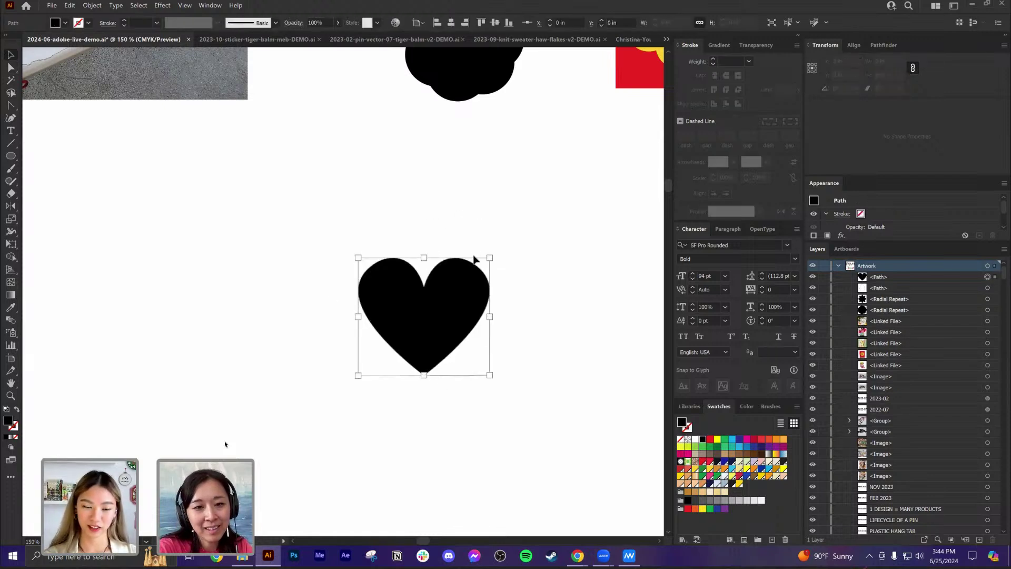
pyautogui.click(481, 225)
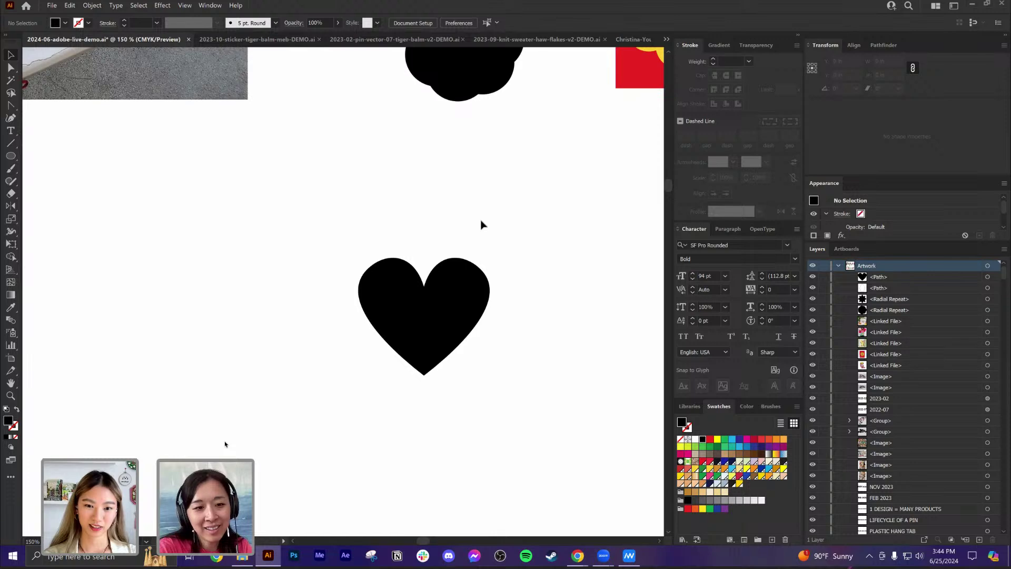
# Step: Draw a black rectangle about 1.39 by 2.39 in beside the heart and round its two upper corners fully into an arch
pyautogui.scroll(-2, 483, 233)
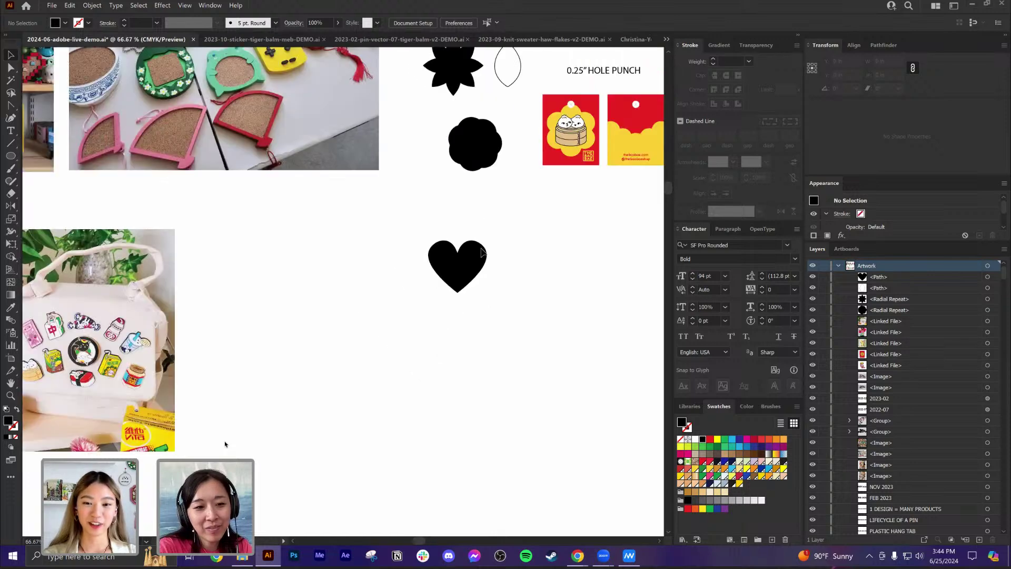
pyautogui.scroll(3, 463, 267)
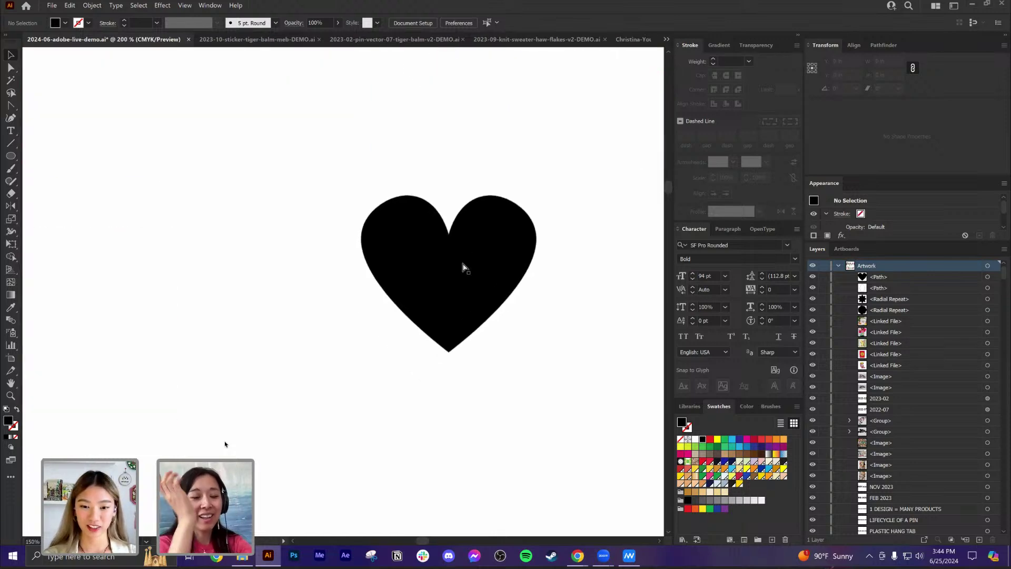
pyautogui.scroll(-1, 463, 271)
pyautogui.moveTo(515, 300); pyautogui.dragTo(308, 314)
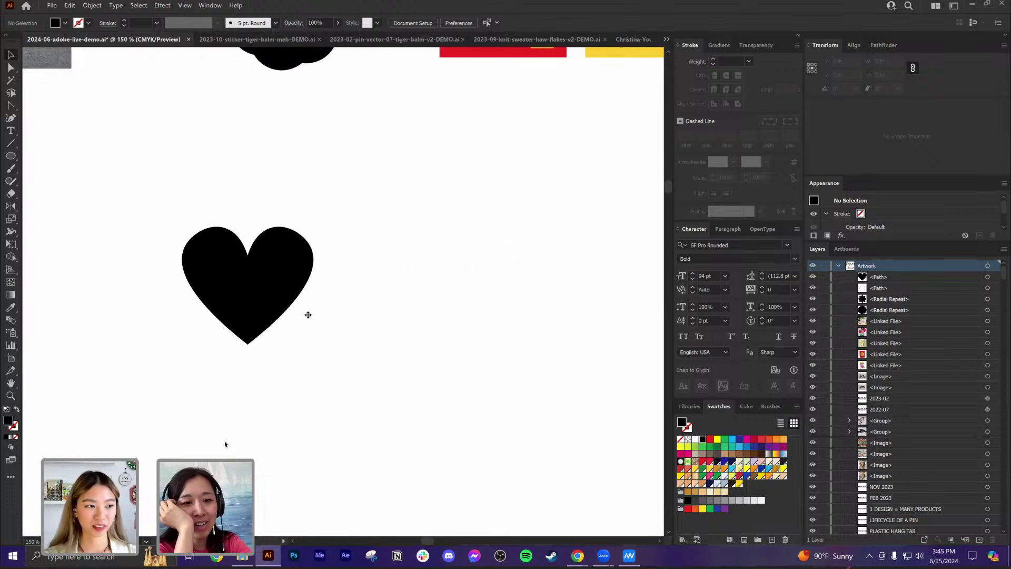
pyautogui.press('m')
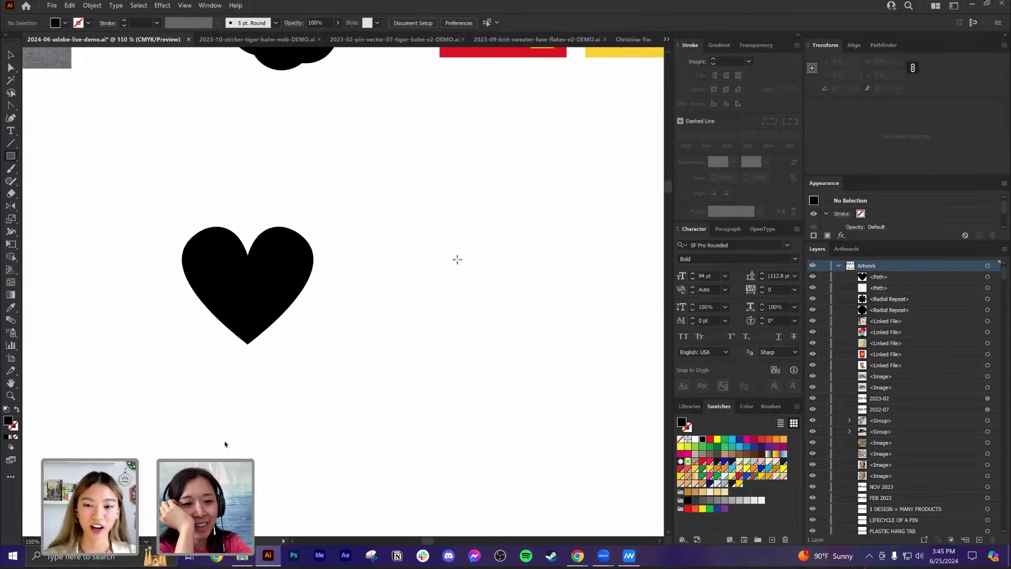
pyautogui.moveTo(446, 248)
pyautogui.mouseDown()
pyautogui.moveTo(501, 305)
pyautogui.moveTo(490, 323)
pyautogui.mouseUp()
pyautogui.press('a')
pyautogui.moveTo(389, 144); pyautogui.dragTo(521, 212)
pyautogui.moveTo(446, 248); pyautogui.dragTo(437, 276)
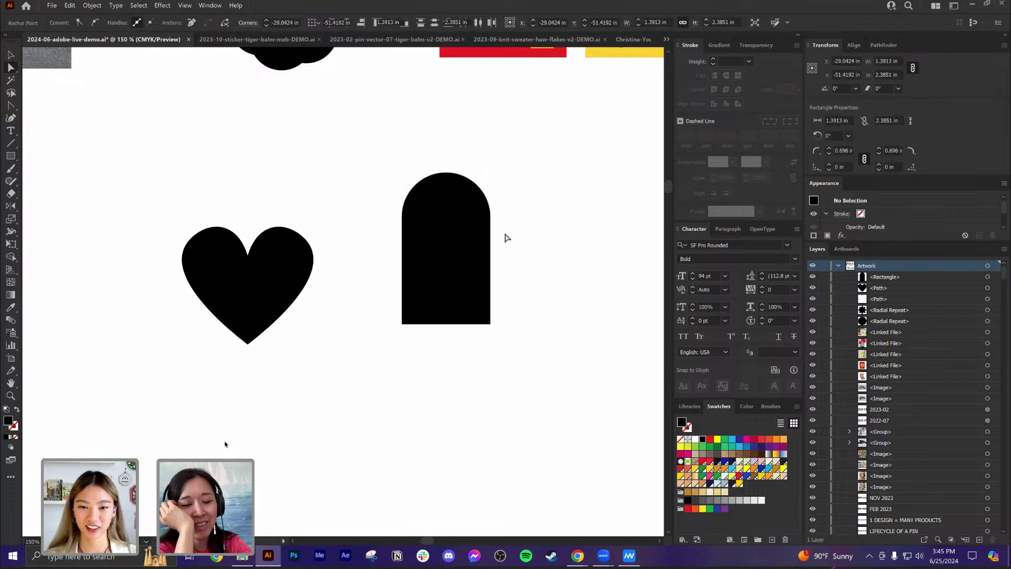
# Step: Rotate the arched shape 45° counter-clockwise about its center
pyautogui.press('r')
pyautogui.moveTo(516, 191); pyautogui.dragTo(470, 162)
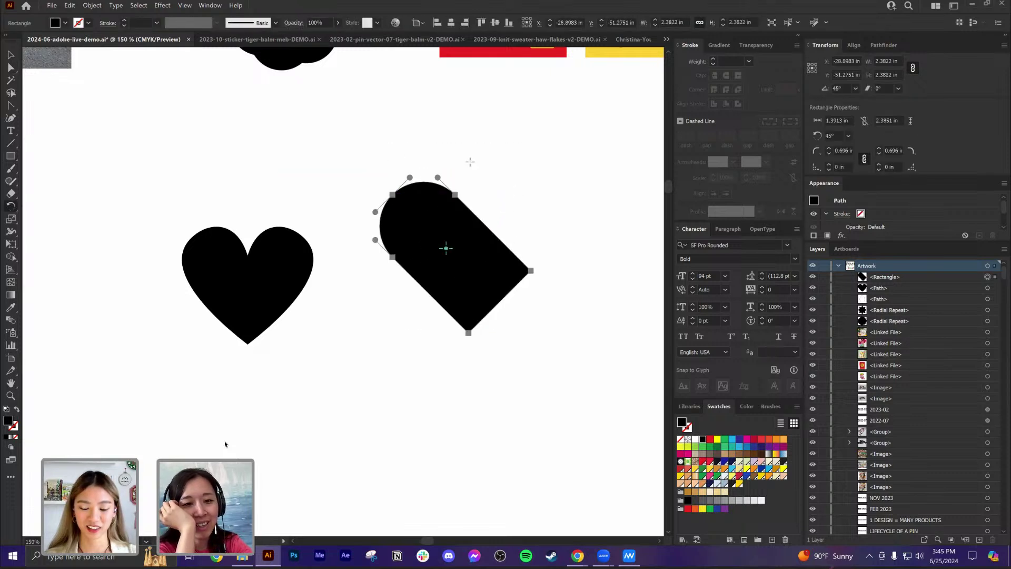
pyautogui.press('v')
pyautogui.click(494, 161)
# Step: Duplicate the tilted arch in place and reflect the copy across the vertical axis through its lowest corner to form a second heart
pyautogui.click(475, 244)
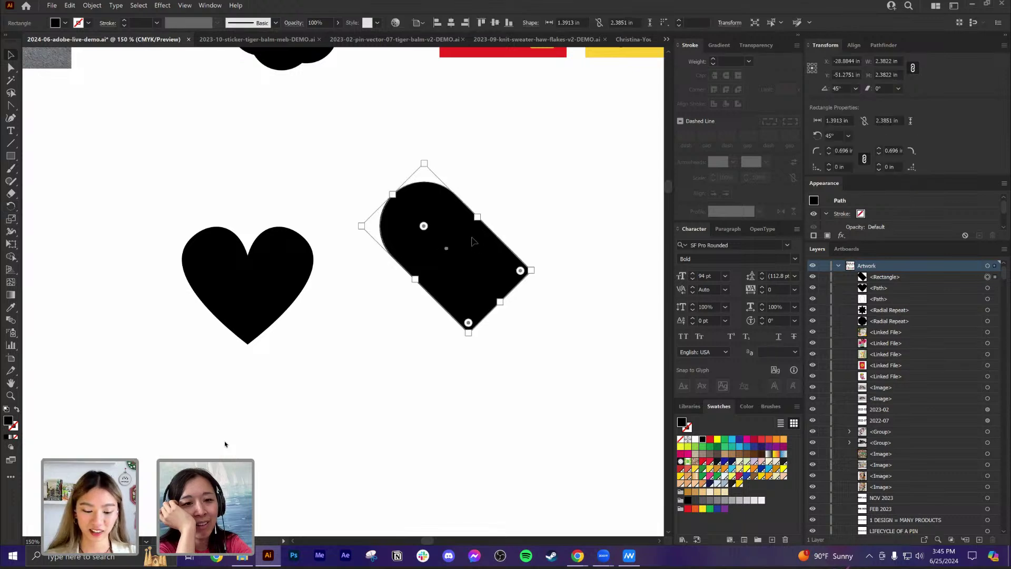
pyautogui.hotkey('ctrl', 'c')
pyautogui.hotkey('ctrl', 'f')
pyautogui.press('o')
pyautogui.click(469, 333)
pyautogui.moveTo(469, 267); pyautogui.dragTo(548, 263)
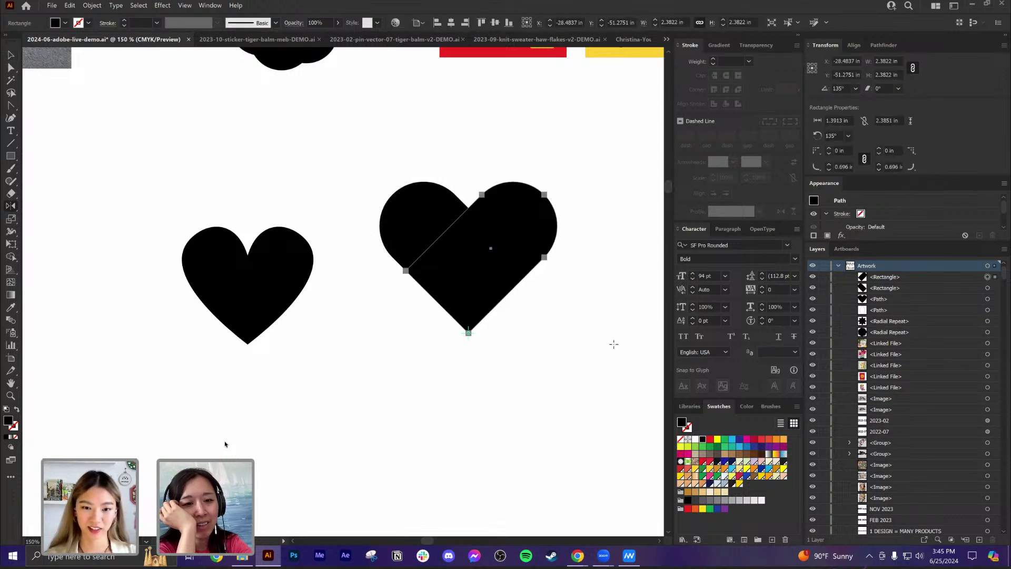
# Step: Try moving the lower outer anchor of the second heart's right-hand arch downward, and undo the move
pyautogui.press('a')
pyautogui.click(603, 349)
pyautogui.click(525, 252)
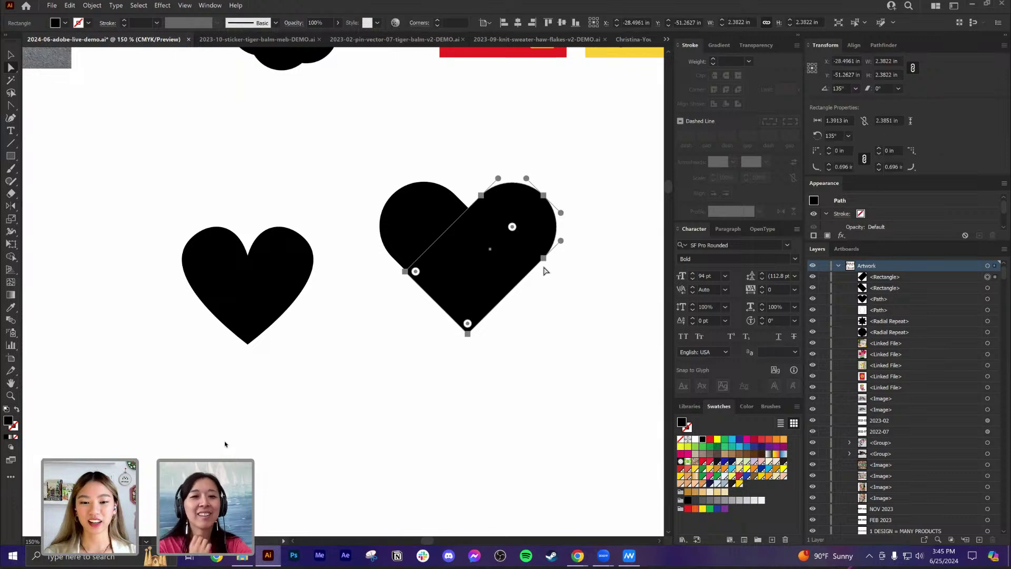
pyautogui.moveTo(545, 258); pyautogui.dragTo(552, 303)
pyautogui.hotkey('ctrl', 'z')
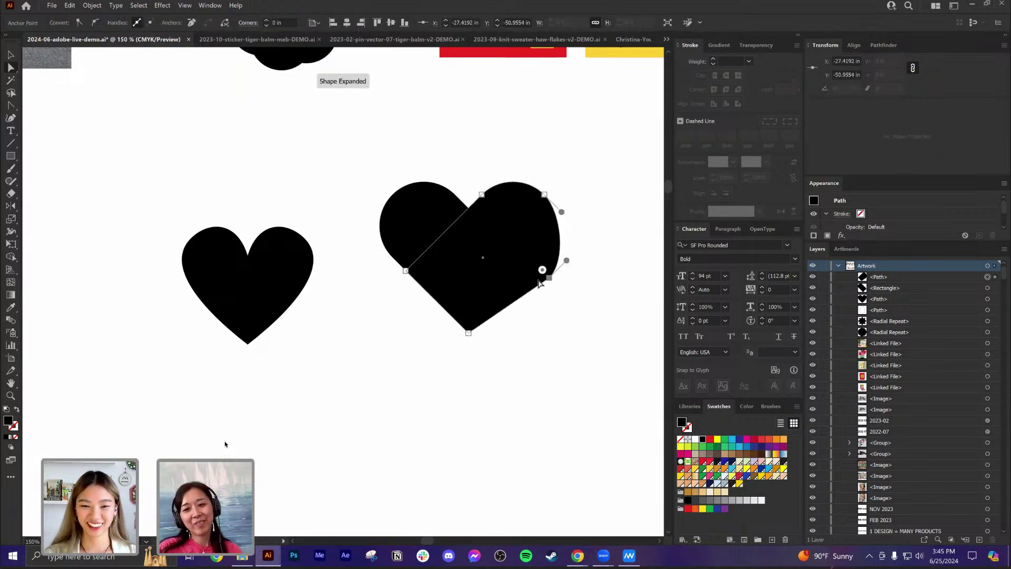
# Step: Try squashing the smaller pen-drawn heart vertically from its center
pyautogui.click(287, 313)
pyautogui.press('v')
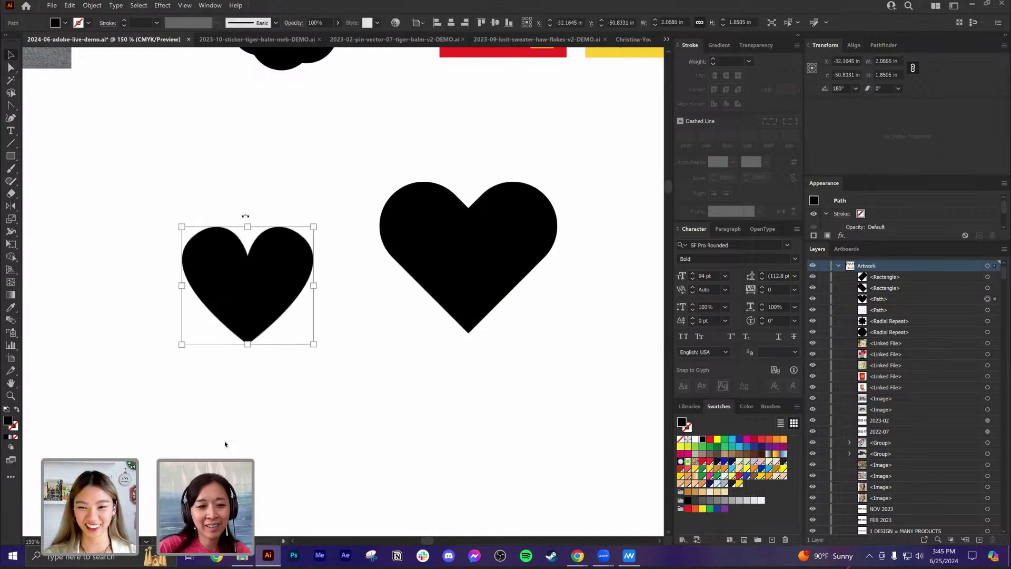
pyautogui.moveTo(248, 230); pyautogui.dragTo(249, 228)
pyautogui.click(254, 207)
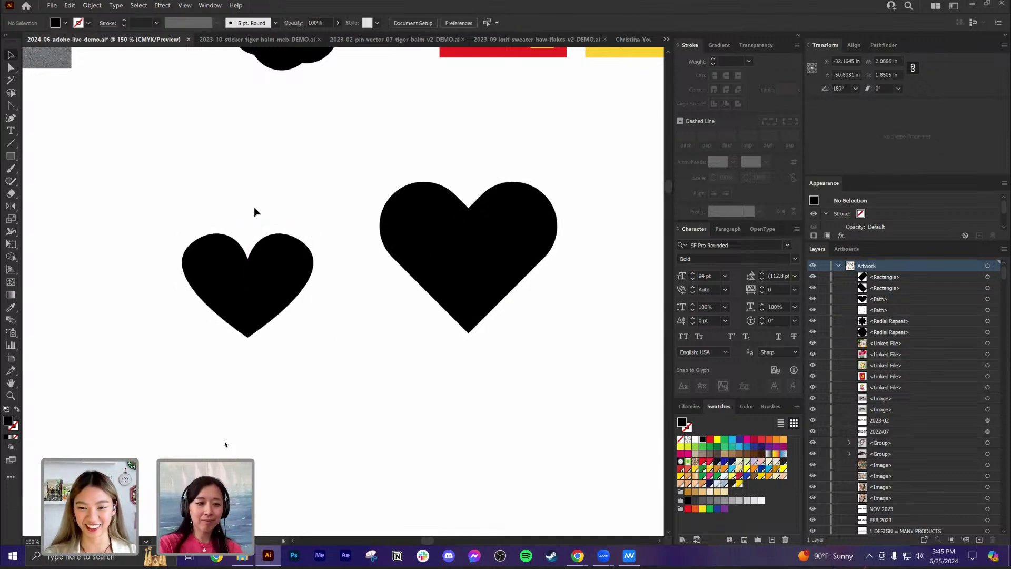
# Step: Select the upper left anchor of the smaller heart to examine its curve handles
pyautogui.press('a')
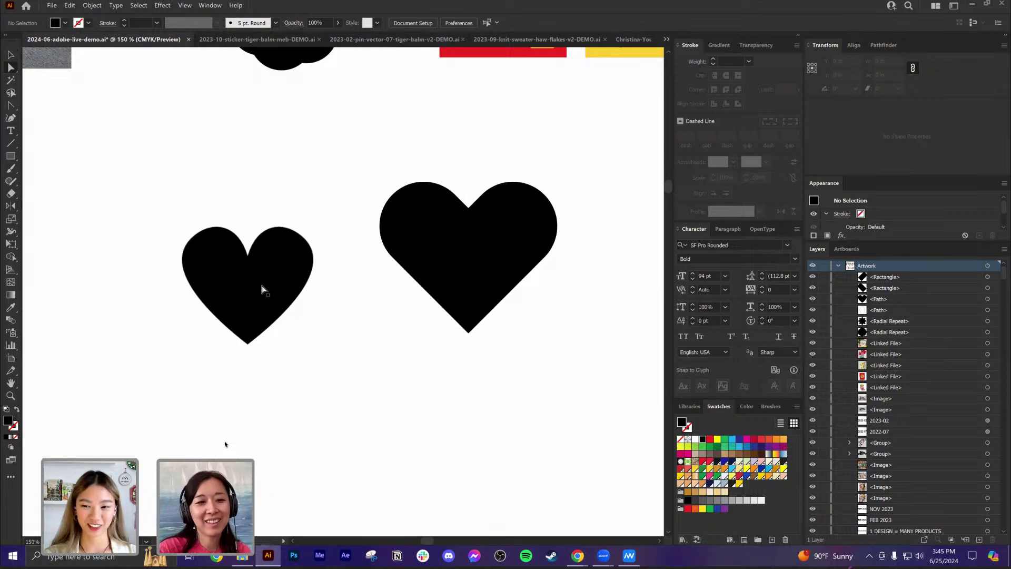
pyautogui.click(202, 243)
pyautogui.click(248, 255)
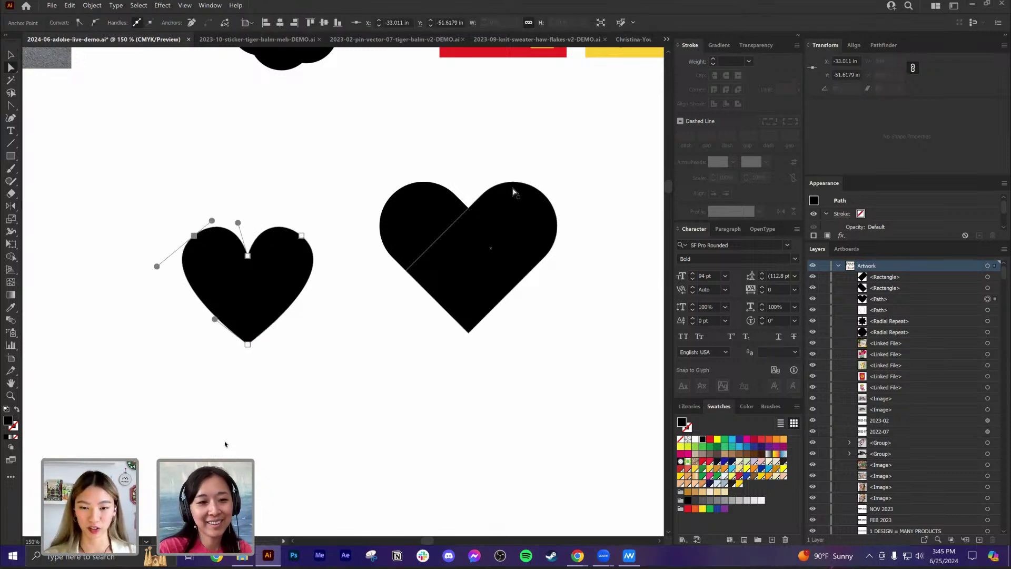
# Step: Deselect the heart and switch to the catalina-hotel-puzzle-final-DEMO.ai document
pyautogui.click(194, 182)
pyautogui.press('v')
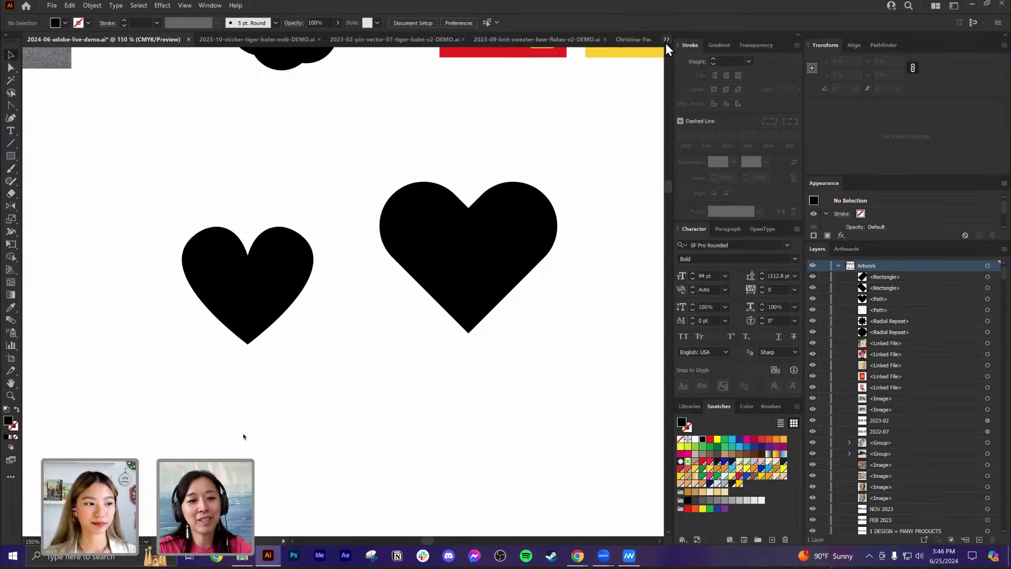
pyautogui.scroll(-1, 493, 179)
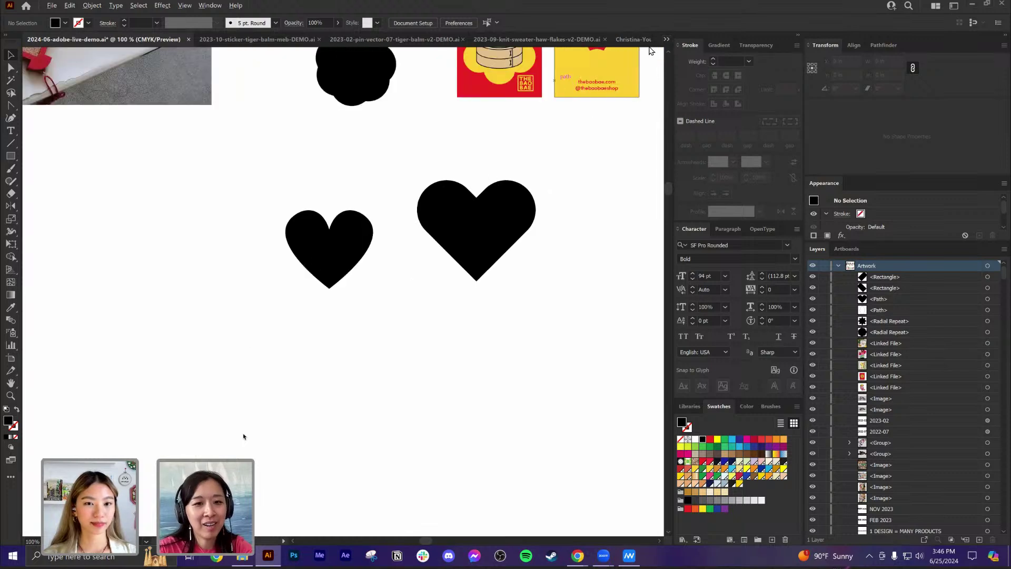
pyautogui.click(667, 40)
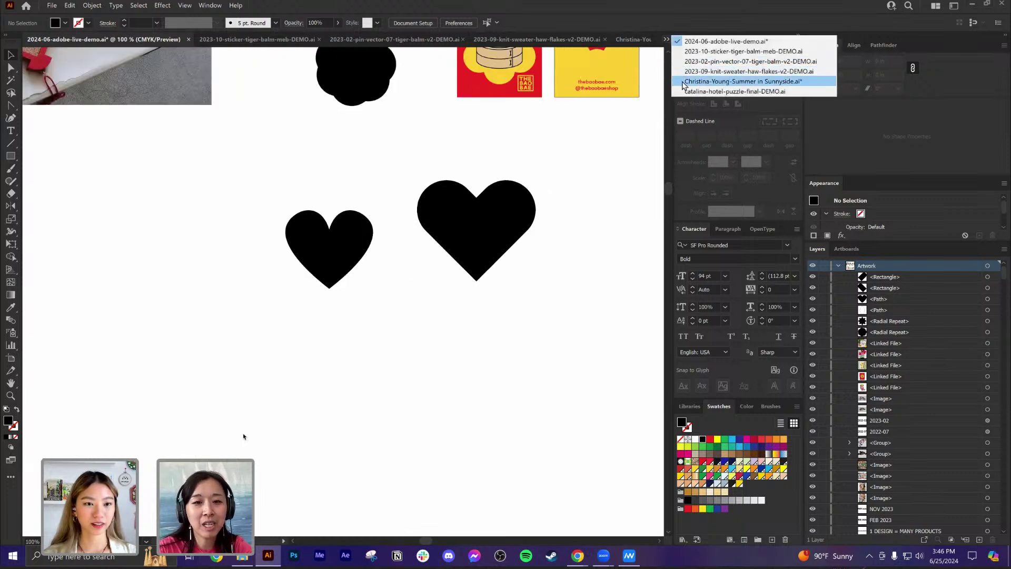
pyautogui.click(683, 92)
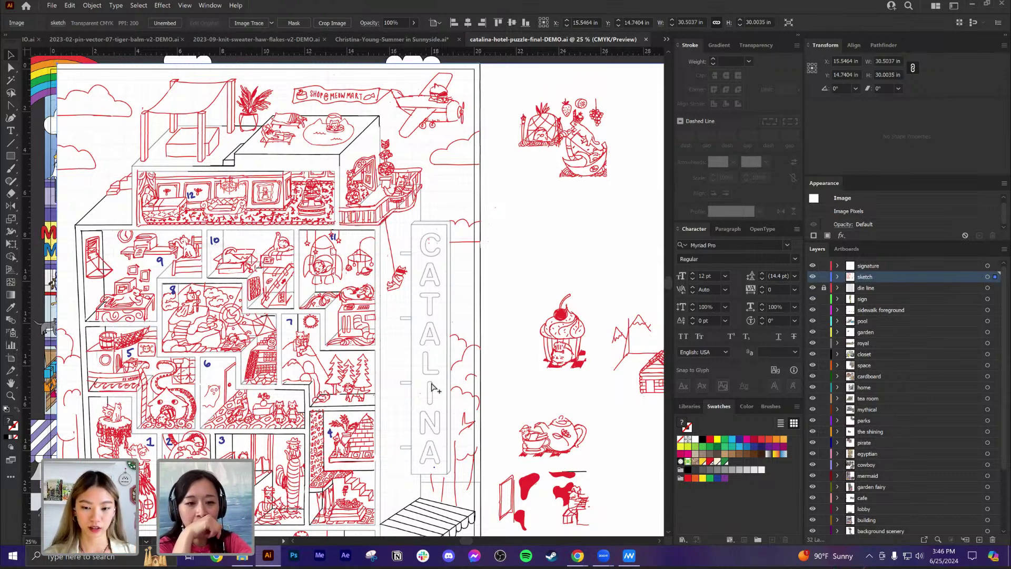
# Step: Hide the sketch layer to uncover the finished color illustration of the hotel
pyautogui.scroll(-1, 432, 388)
pyautogui.scroll(-2, 447, 304)
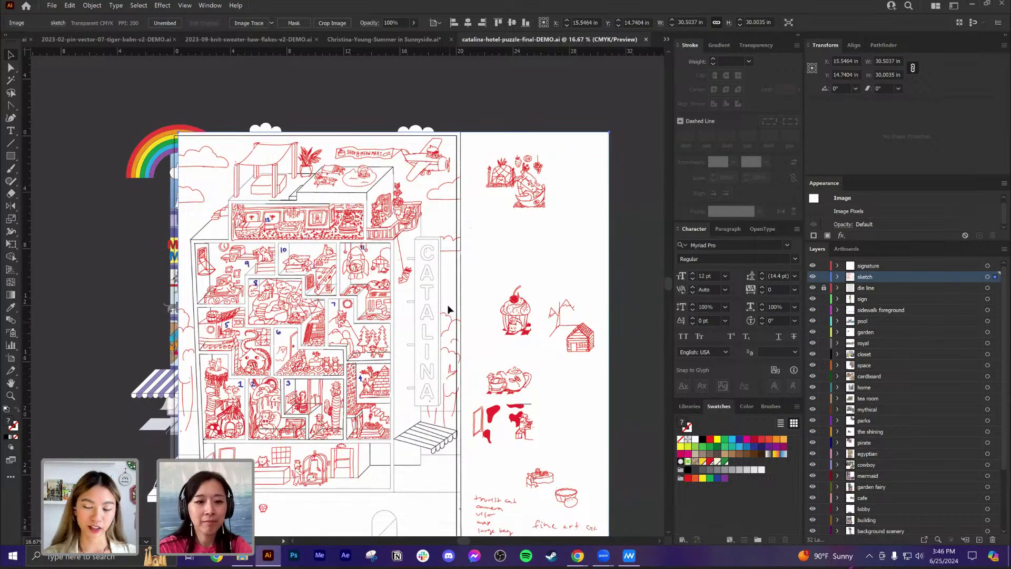
pyautogui.scroll(1, 449, 310)
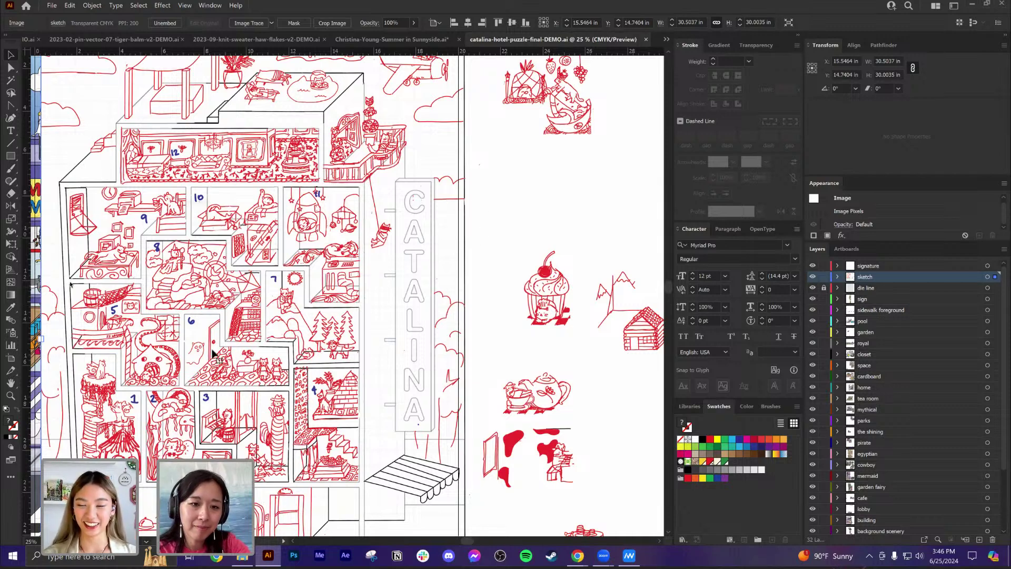
pyautogui.scroll(1, 132, 359)
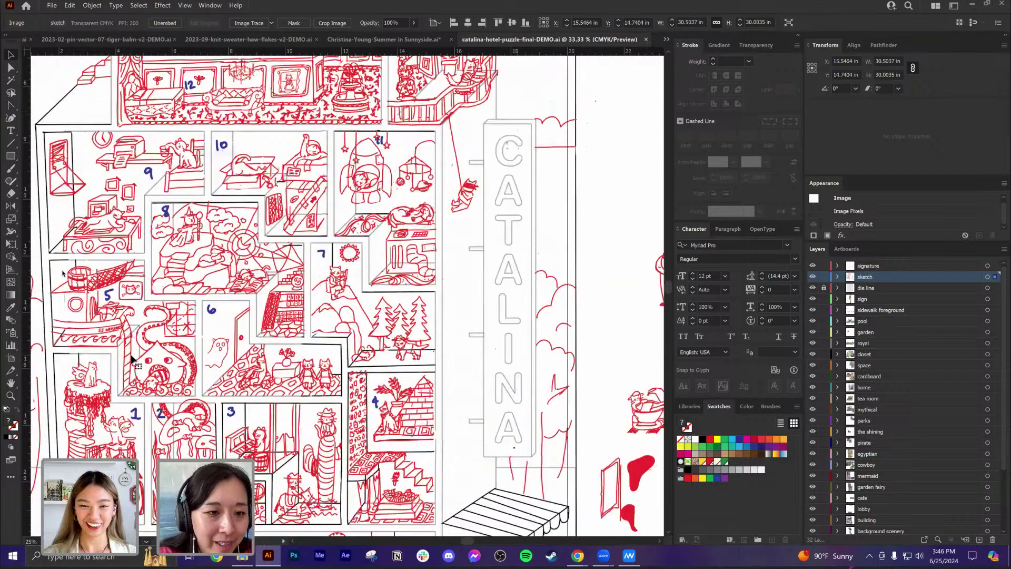
pyautogui.scroll(1, 158, 326)
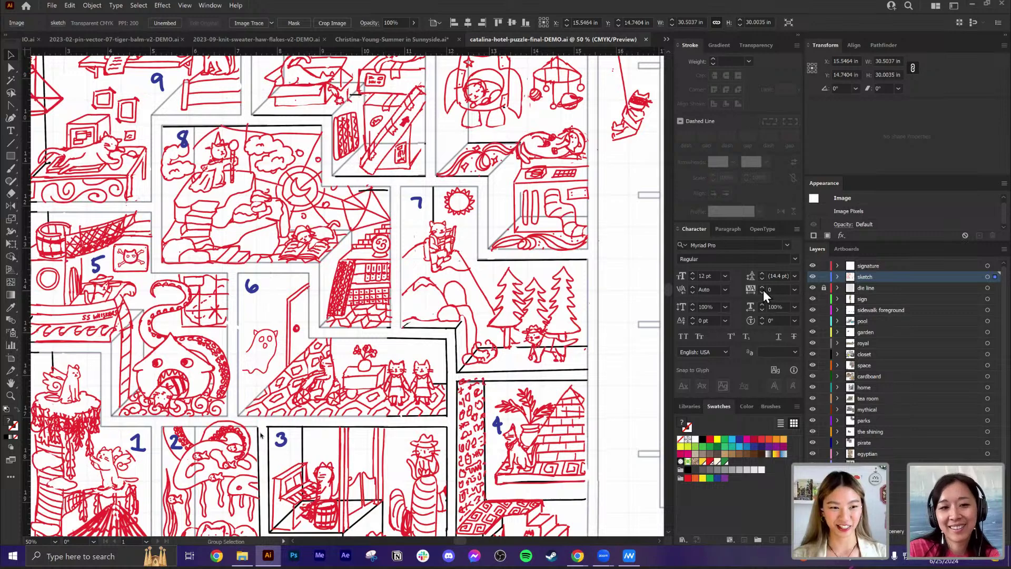
pyautogui.hotkey('ctrl', '-')
pyautogui.hotkey('ctrl', '-')
pyautogui.click(812, 276)
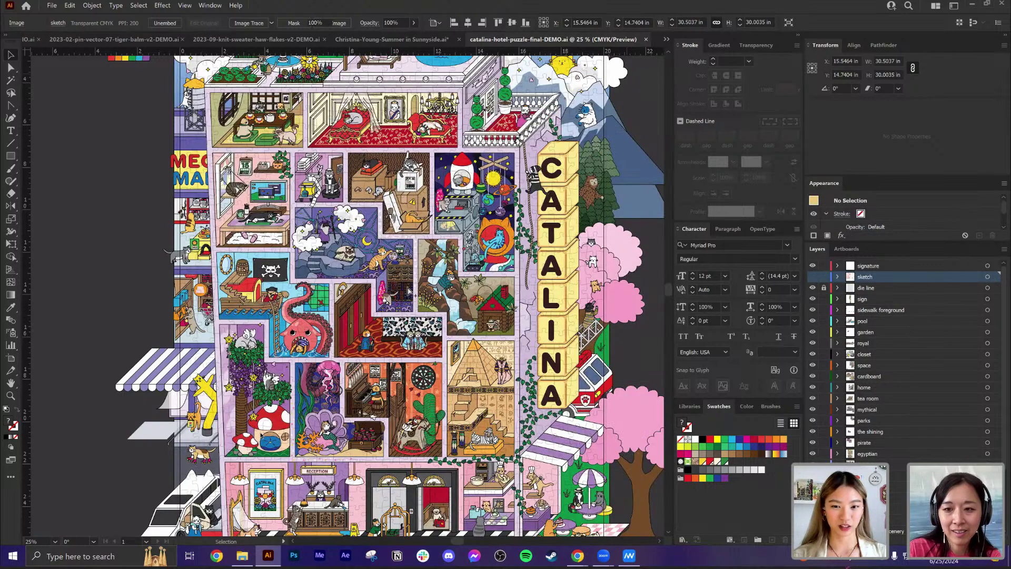
# Step: Examine the hotel illustration in Trim View, including the balcony scene, and compare it with the sketch by toggling the sketch layer's visibility
pyautogui.hotkey('ctrl', '-')
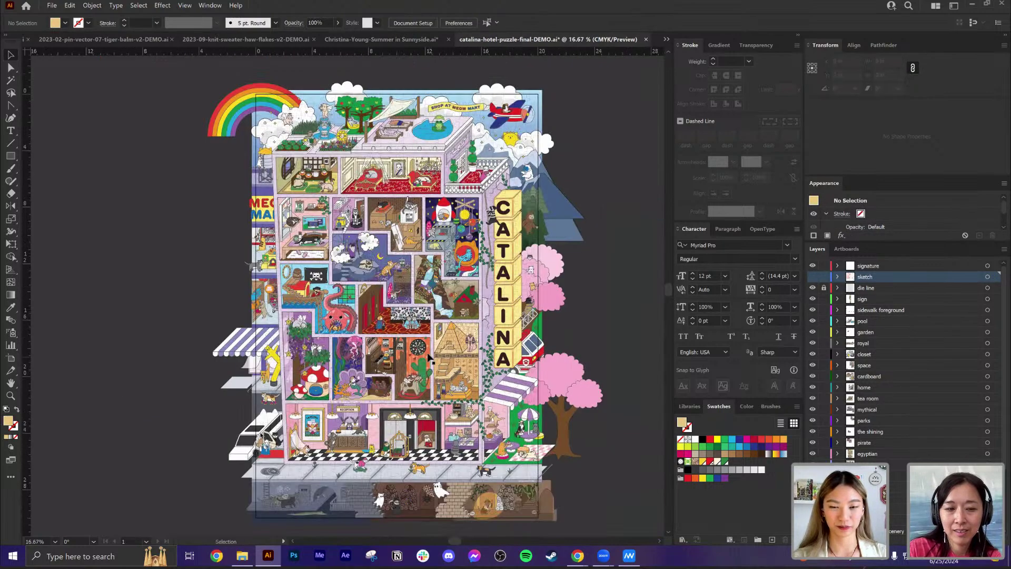
pyautogui.hotkey('ctrl', 'shift', 'alt', 't')
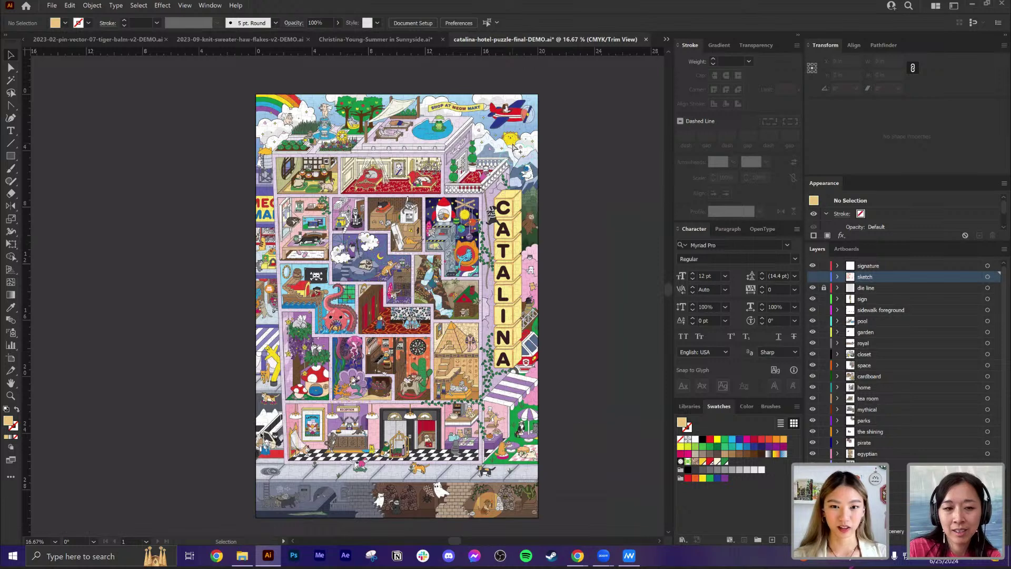
pyautogui.scroll(6, 508, 145)
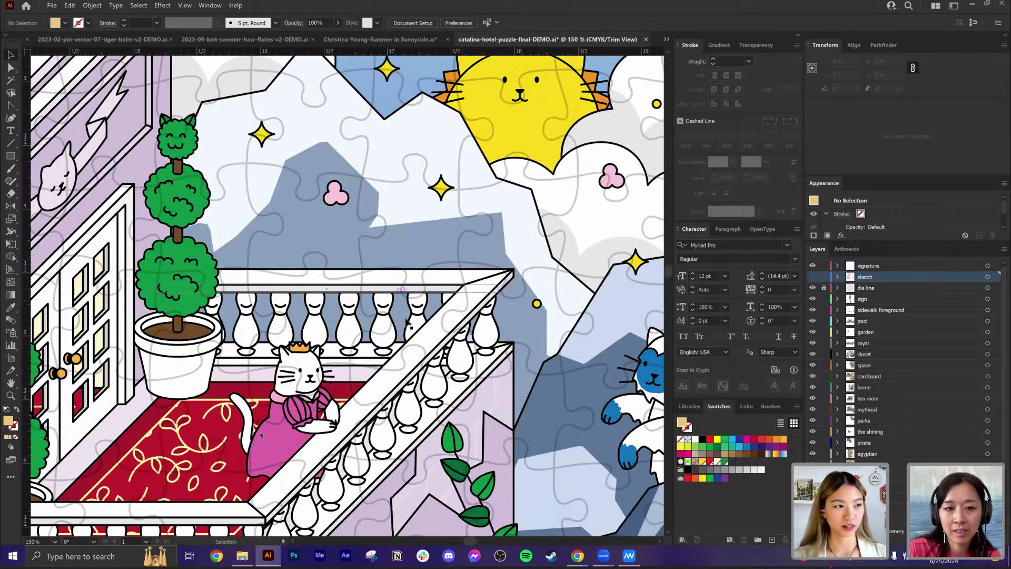
pyautogui.scroll(-5, 385, 421)
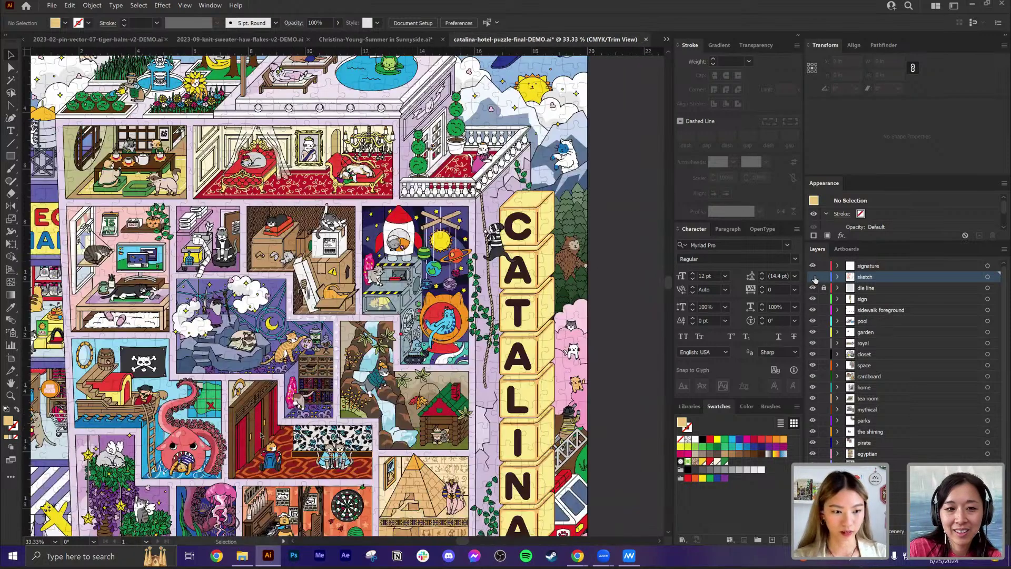
pyautogui.click(815, 278)
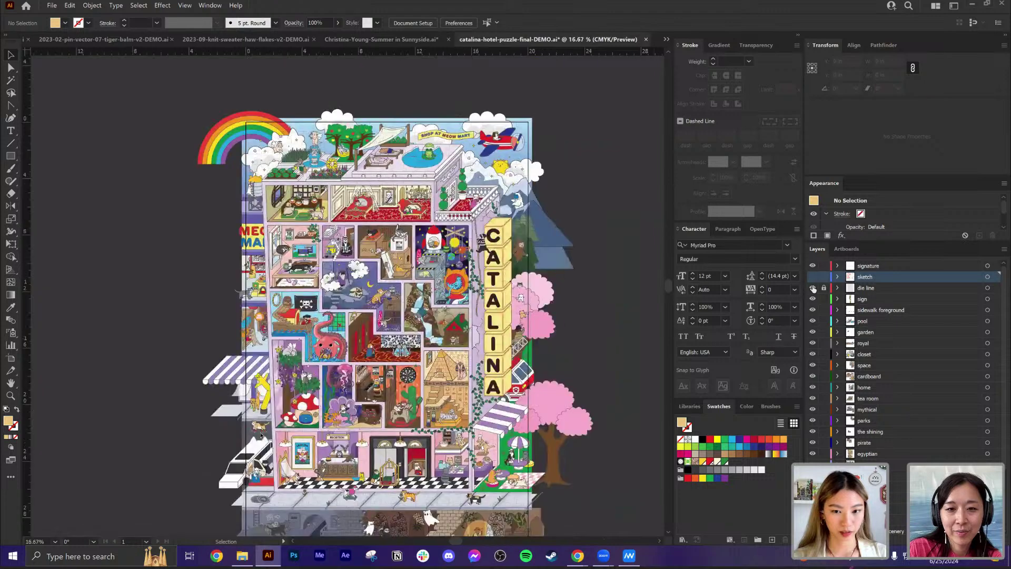
pyautogui.click(812, 277)
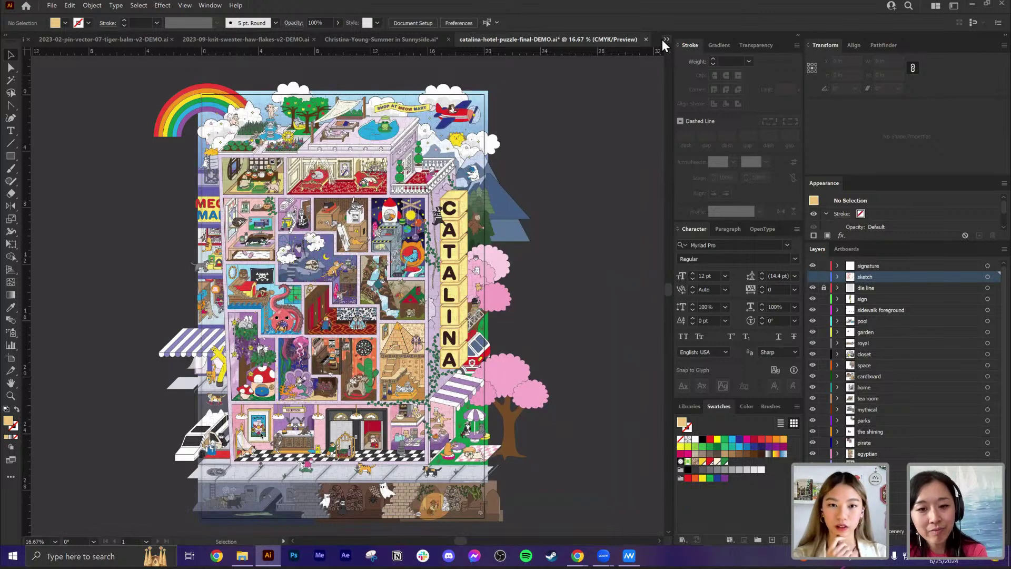
# Step: Switch to the 2023-09-knit-sweater-haw-flakes-v2-DEMO.ai document and examine the Medium measurement template, front and back sweater layouts, and yarn color chart
pyautogui.click(663, 40)
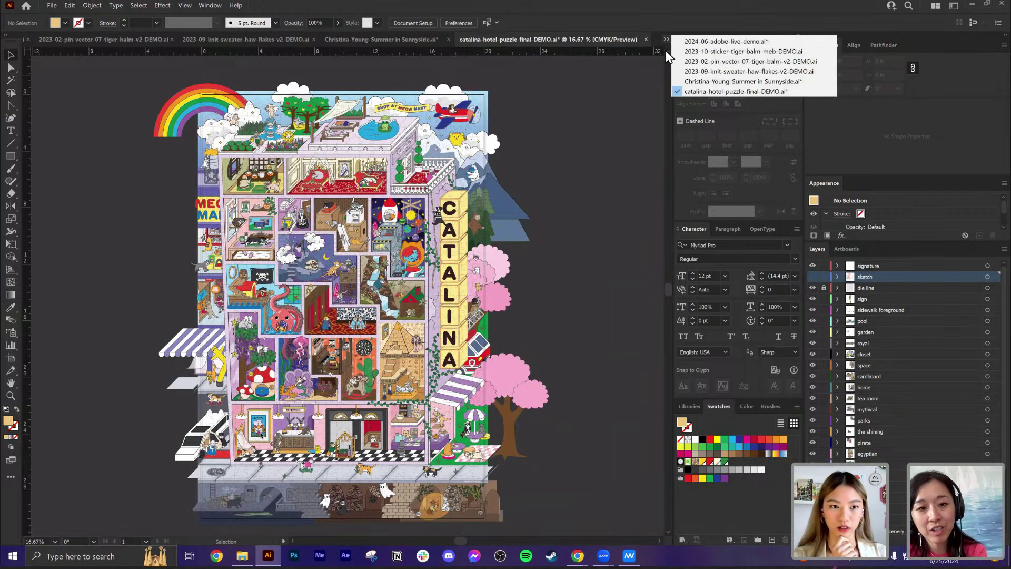
pyautogui.click(690, 72)
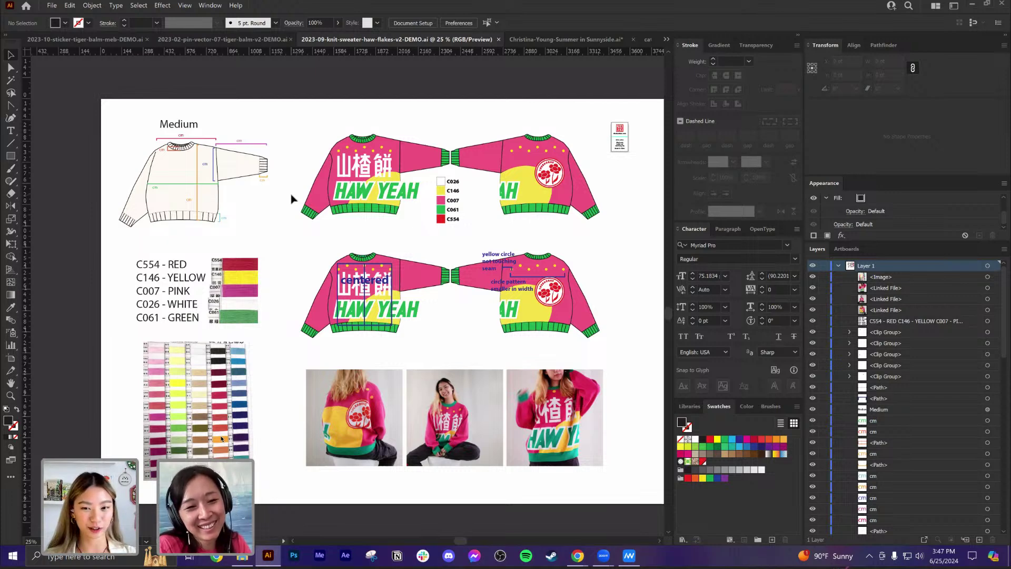
pyautogui.scroll(2, 182, 157)
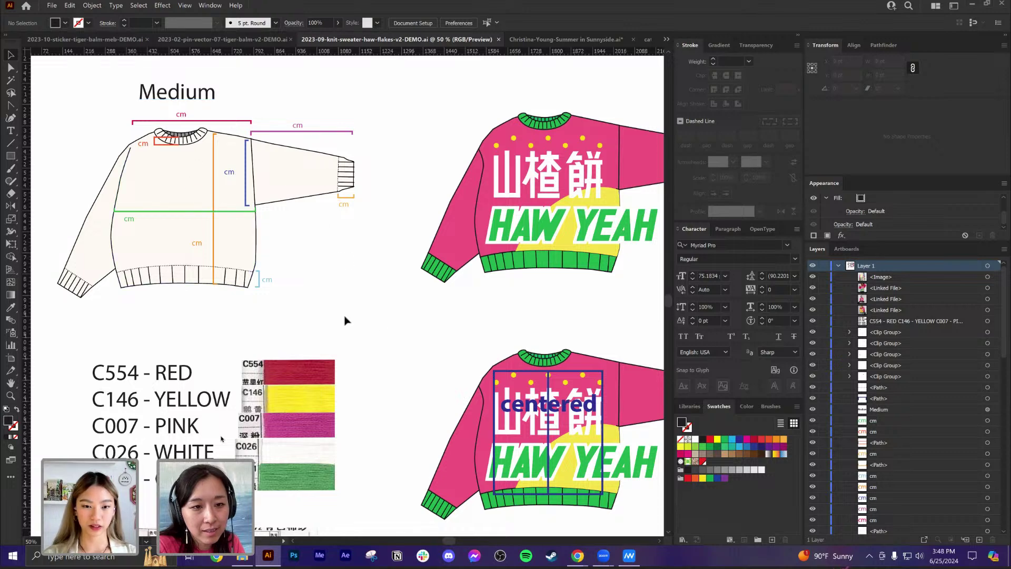
pyautogui.hscroll(6, 228, 311)
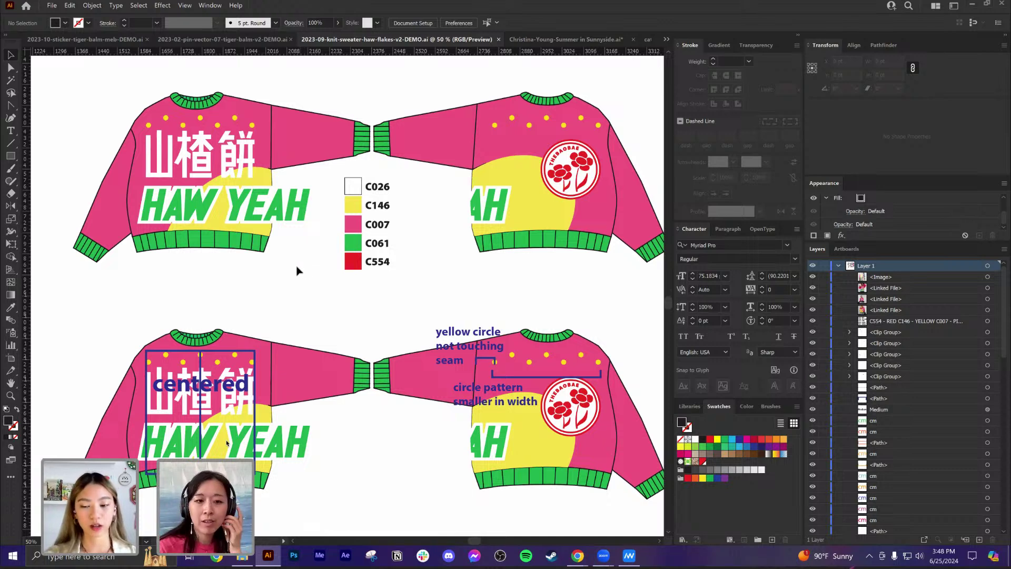
pyautogui.moveTo(195, 432); pyautogui.dragTo(447, 264)
pyautogui.moveTo(244, 427); pyautogui.dragTo(509, 269)
pyautogui.scroll(1, 407, 320)
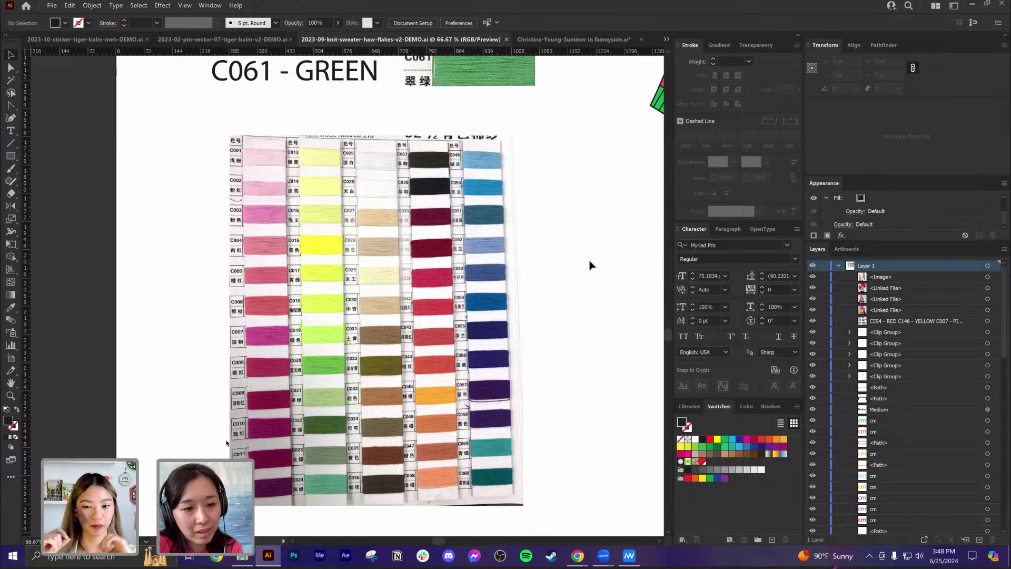
pyautogui.scroll(5, 542, 172)
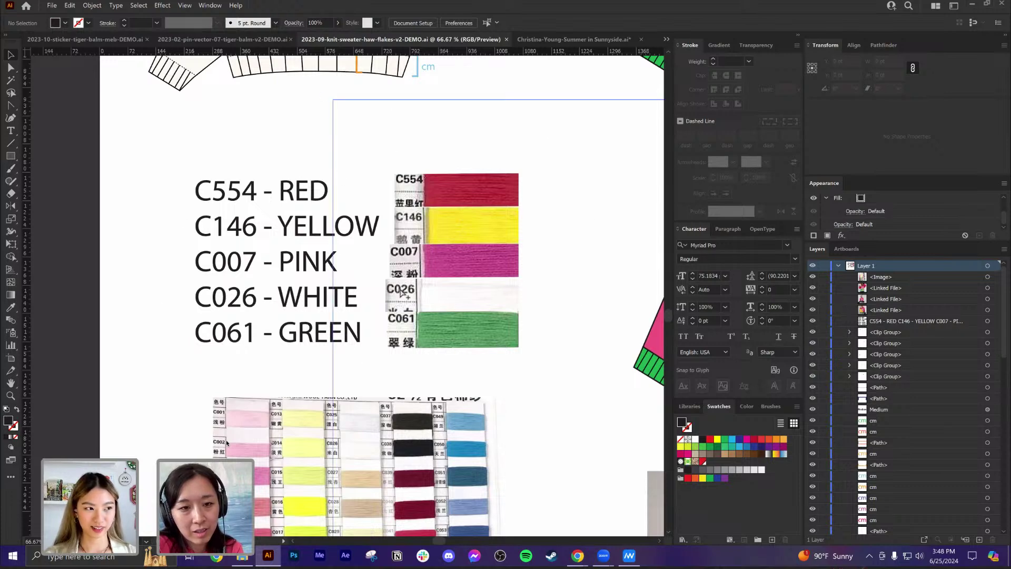
pyautogui.scroll(-3, 350, 380)
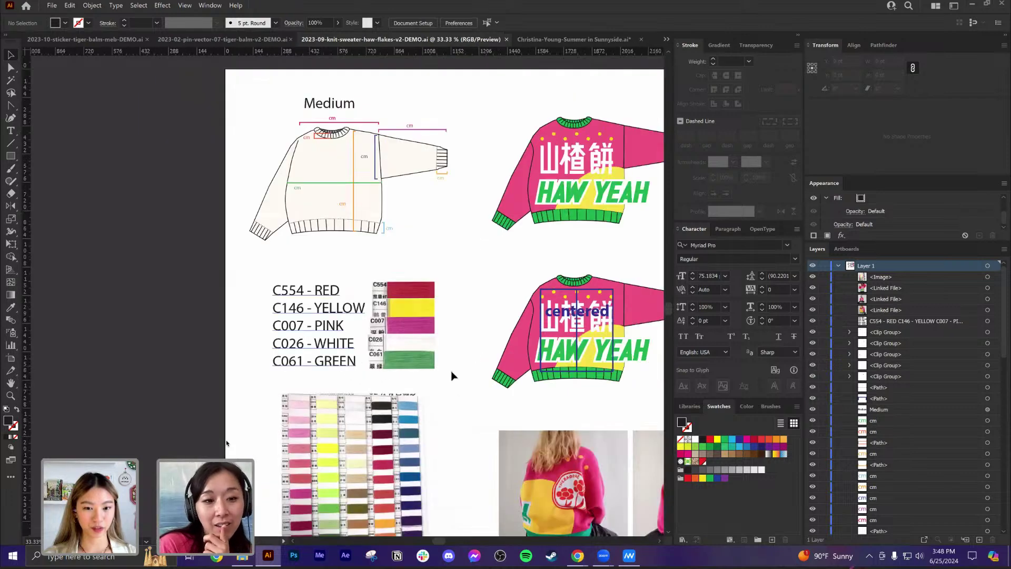
pyautogui.hscroll(5, 227, 444)
pyautogui.scroll(-1, 226, 443)
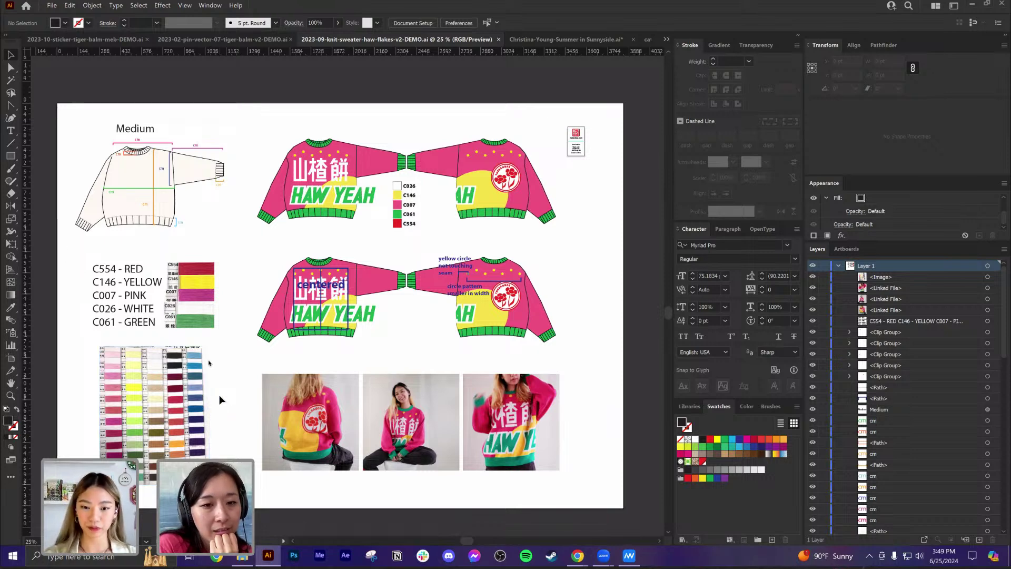
# Step: Examine the correction notes on the lower sweater mockups and compare them with the product photos of the finished knit sweater
pyautogui.scroll(2, 449, 347)
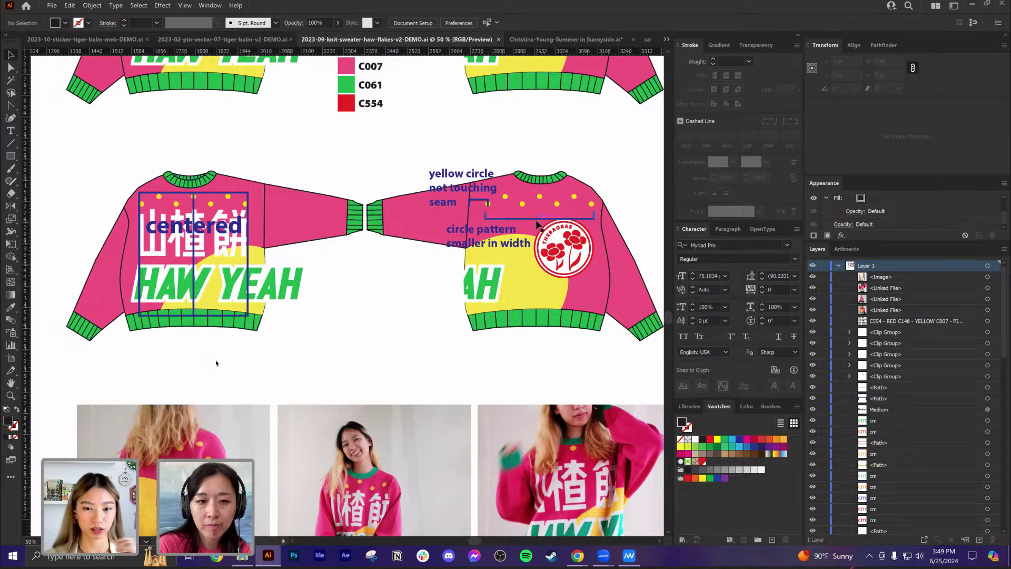
pyautogui.scroll(-3, 429, 322)
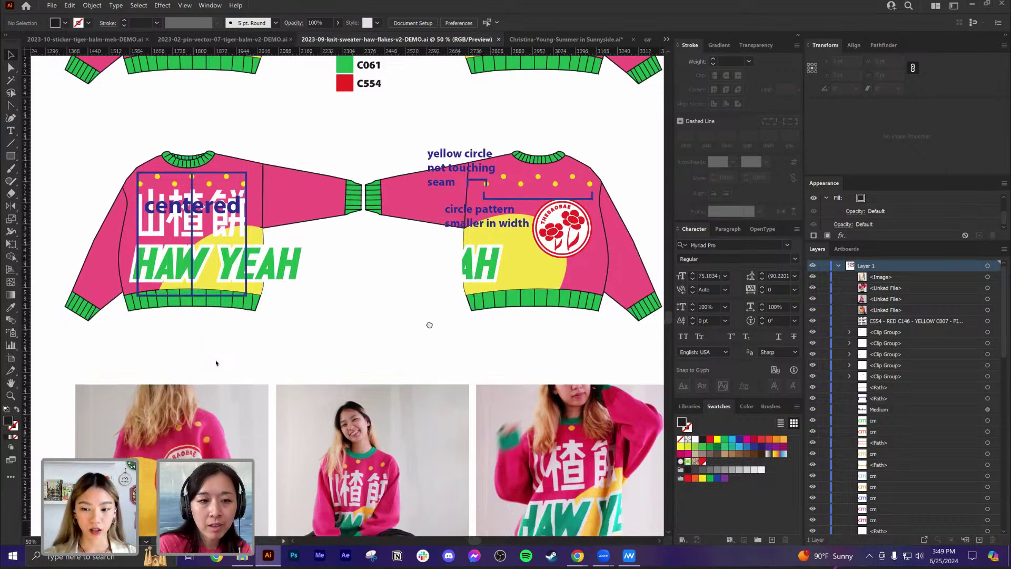
pyautogui.scroll(-1, 416, 269)
pyautogui.scroll(1, 419, 284)
pyautogui.click(421, 293)
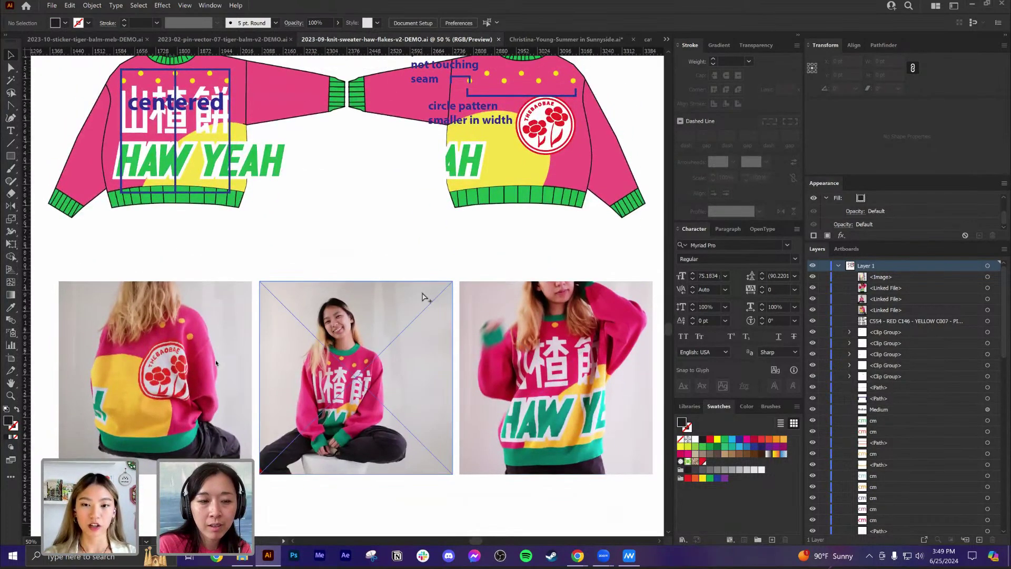
pyautogui.scroll(-1, 422, 296)
pyautogui.scroll(1, 422, 293)
pyautogui.scroll(-1, 395, 263)
pyautogui.scroll(1, 434, 354)
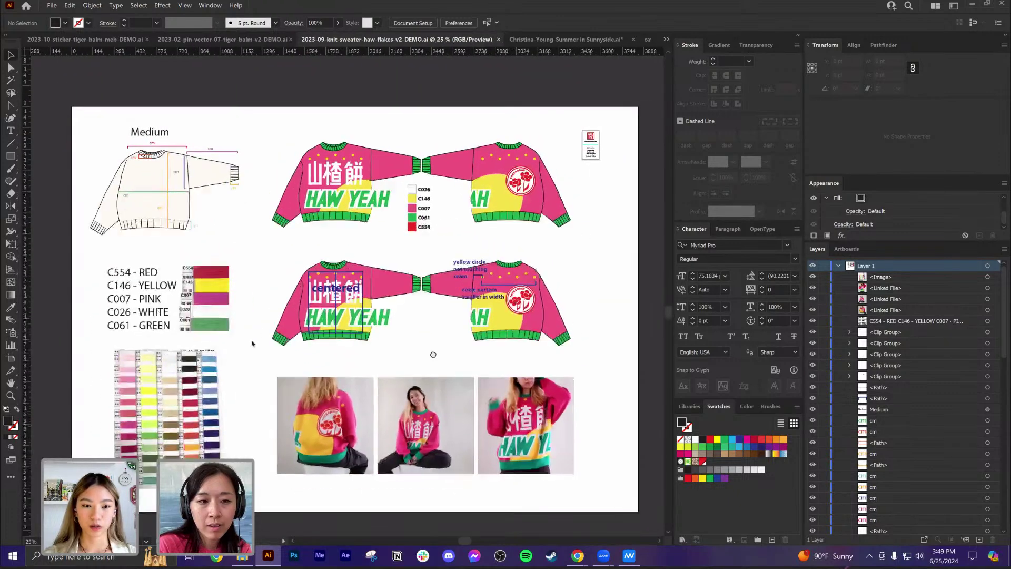